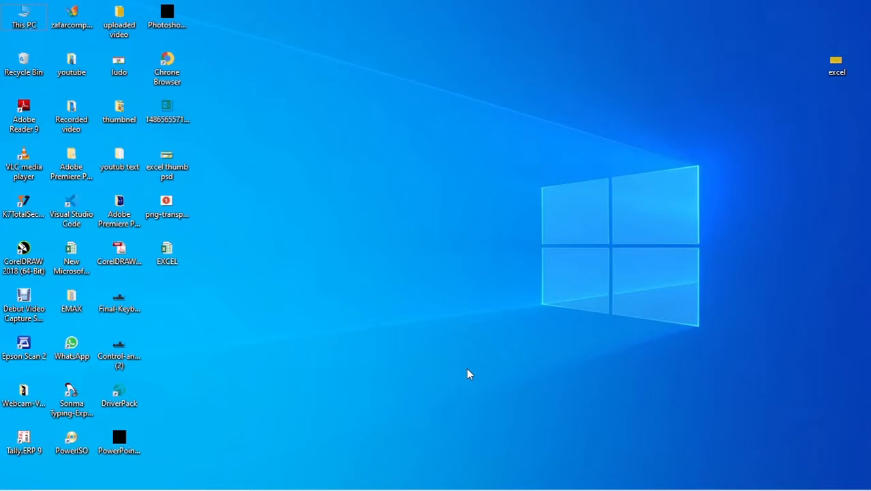
Launch Excel 2016 by searching 'ms excel' and dismiss the encoding notification.
{"action": "mouse_move", "coordinate": [101, 488]}
{"action": "left_click", "coordinate": [97, 478]}
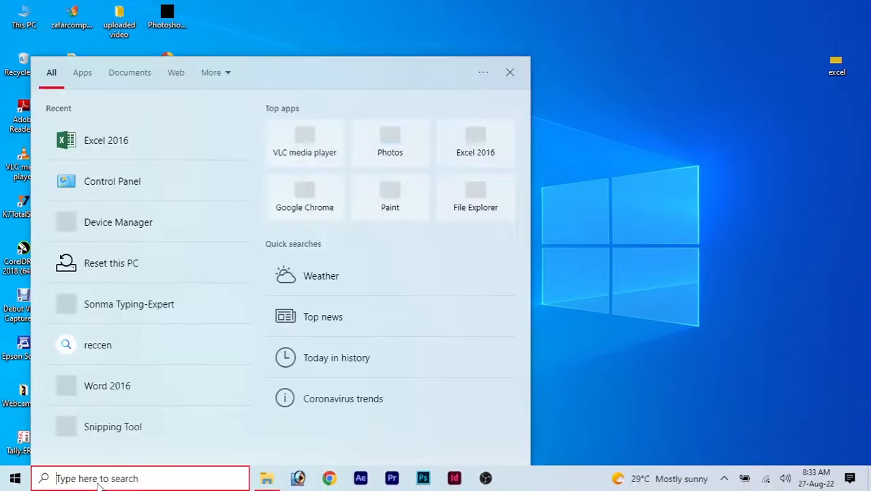
{"action": "type", "text": "ms "}
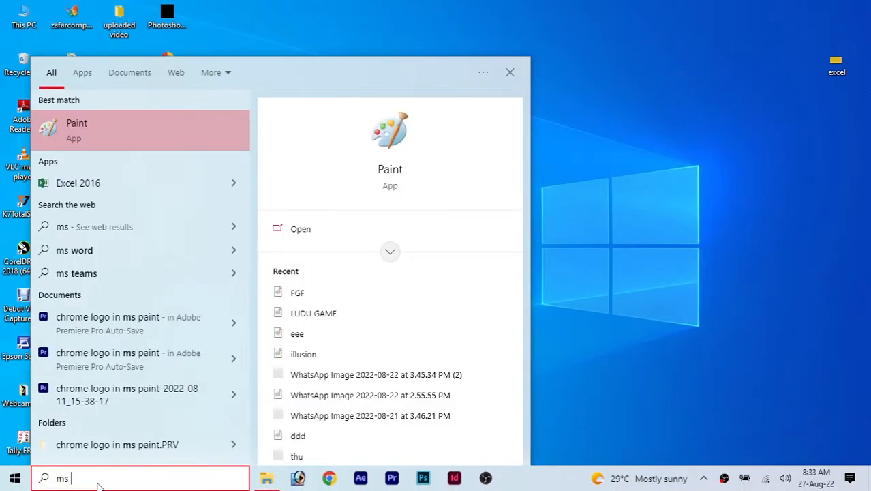
{"action": "type", "text": "excel"}
{"action": "key", "text": "Return"}
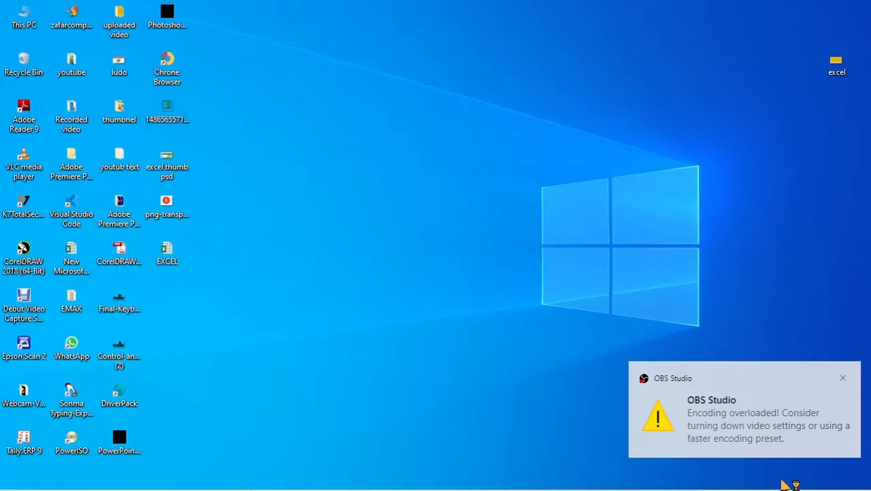
{"action": "left_click", "coordinate": [841, 379]}
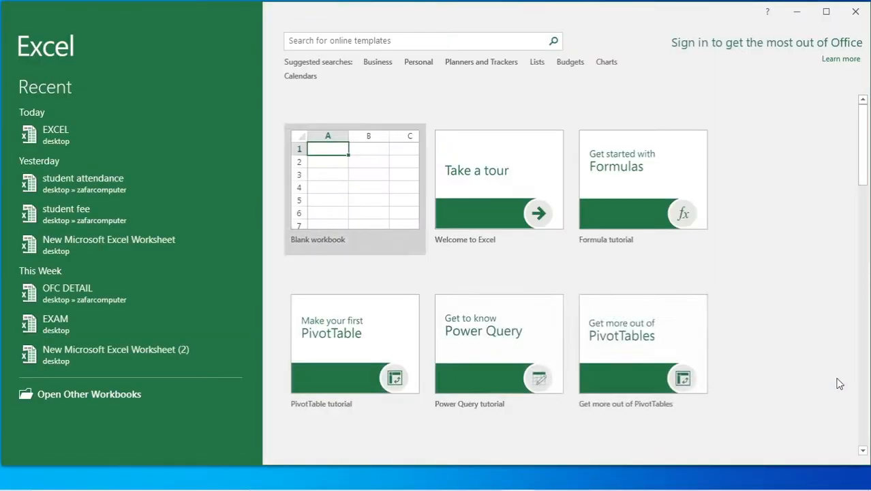
Start a blank workbook and enter 1 in F6 and 2 in F7.
{"action": "left_click", "coordinate": [358, 198]}
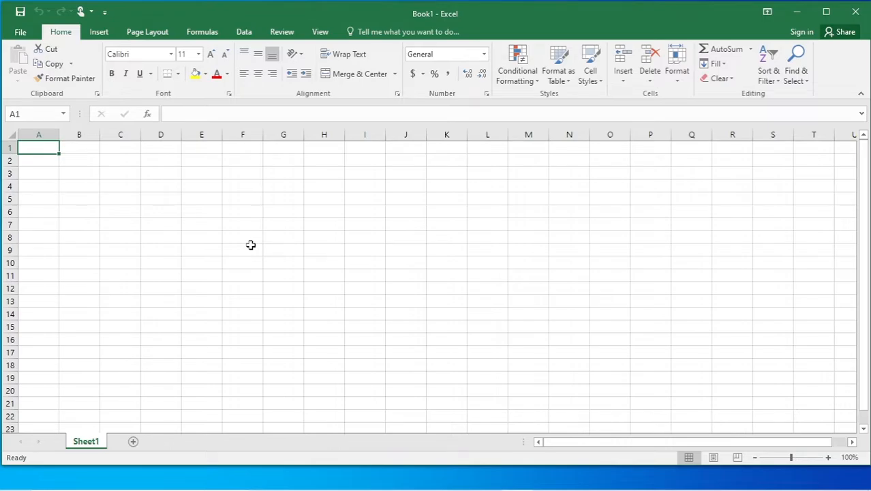
{"action": "left_click", "coordinate": [242, 212]}
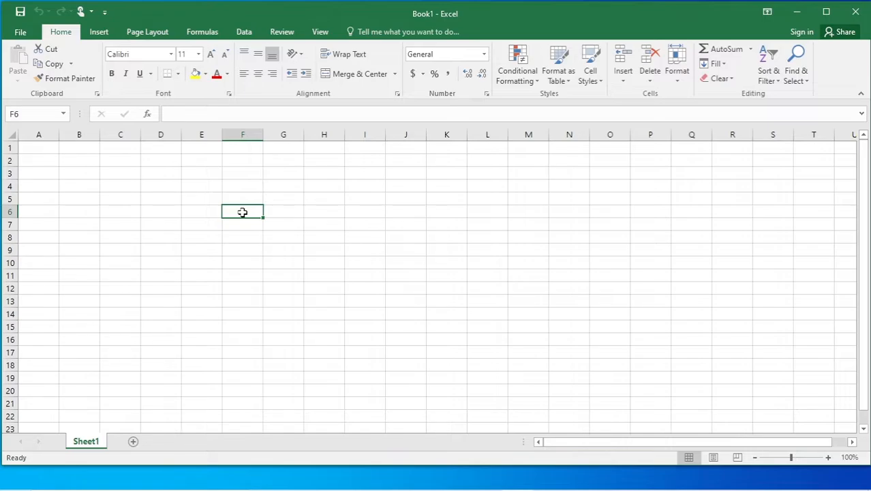
{"action": "type", "text": "1"}
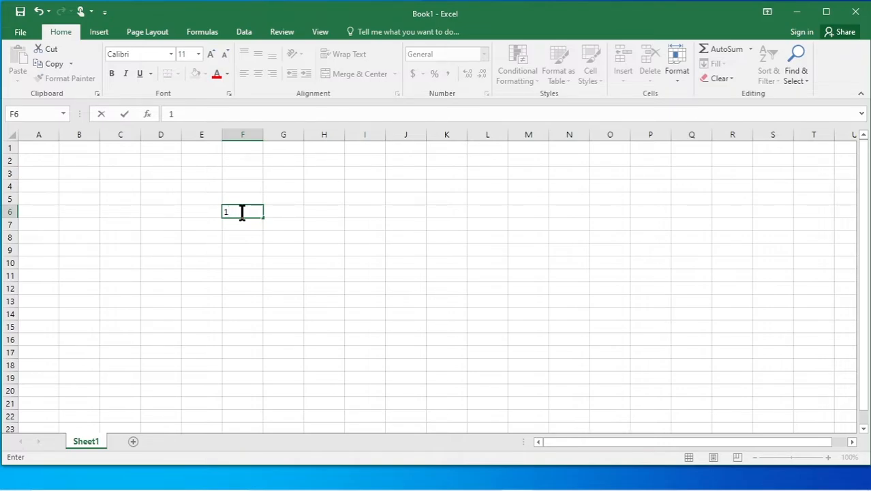
{"action": "key", "text": "Return"}
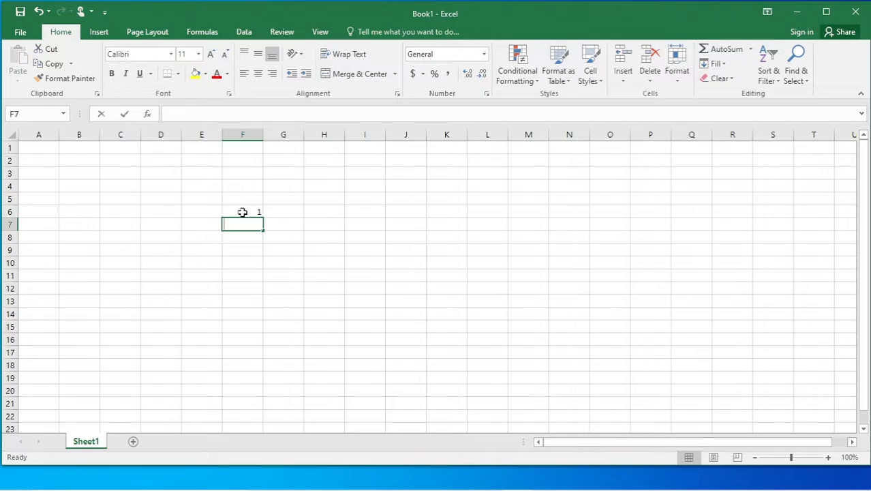
{"action": "type", "text": "2"}
{"action": "left_click", "coordinate": [360, 278]}
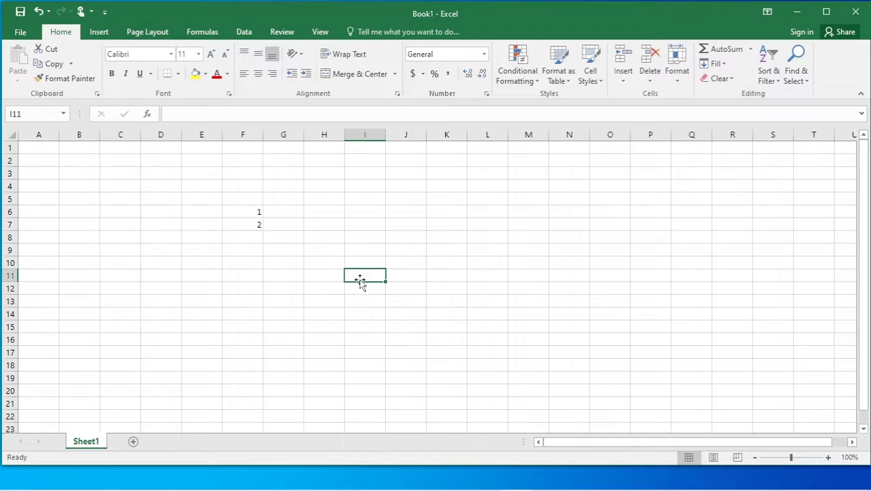
Enter 1 and 2 on two separate lines inside cell H6.
{"action": "left_click", "coordinate": [327, 212]}
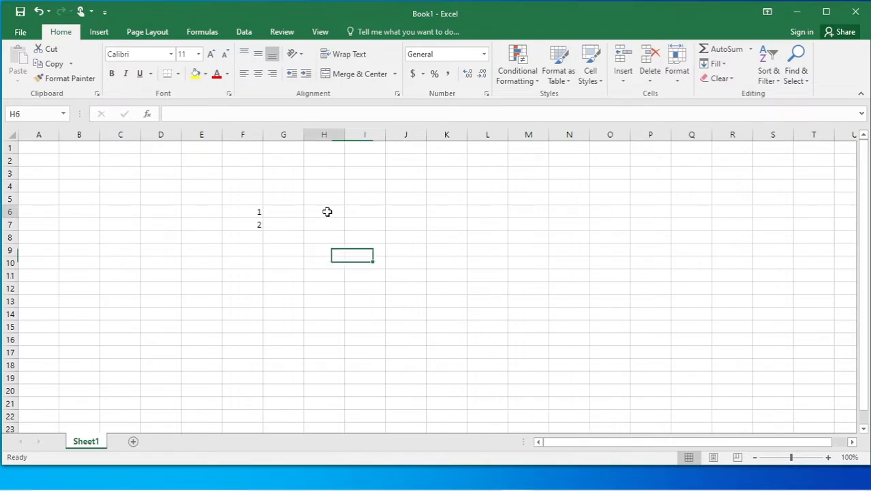
{"action": "type", "text": "1"}
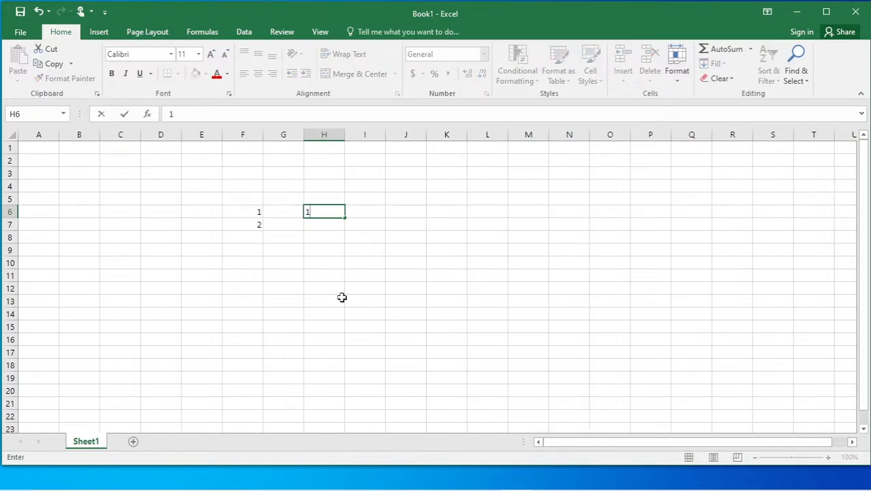
{"action": "key", "text": "alt"}
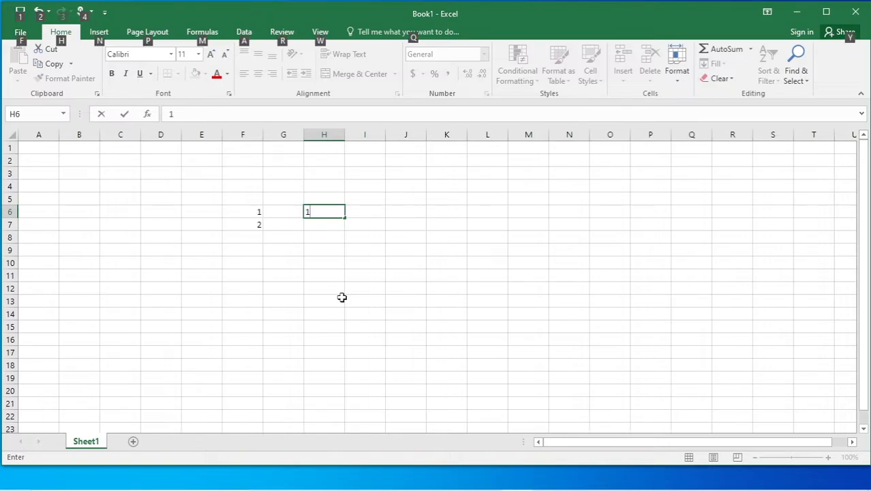
{"action": "key", "text": "alt+Return"}
{"action": "type", "text": "2"}
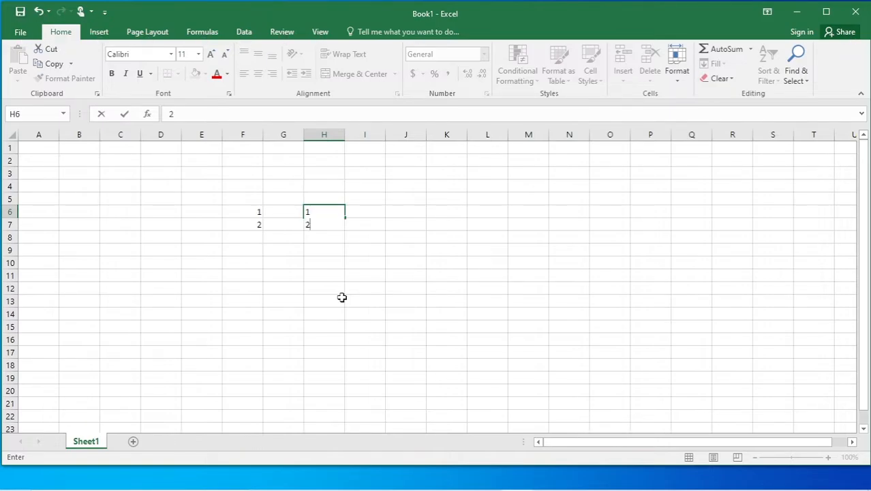
{"action": "left_click", "coordinate": [514, 309]}
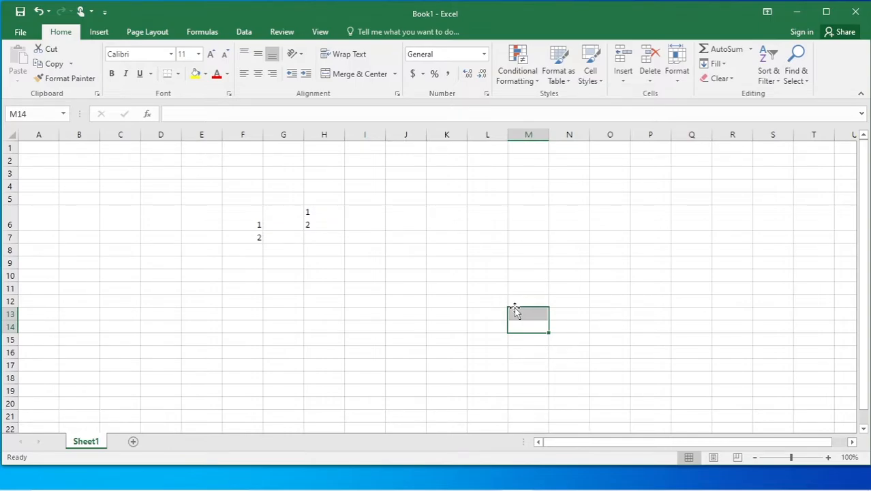
Enter raza and abid on two stacked lines in cell I9.
{"action": "left_click", "coordinate": [359, 258]}
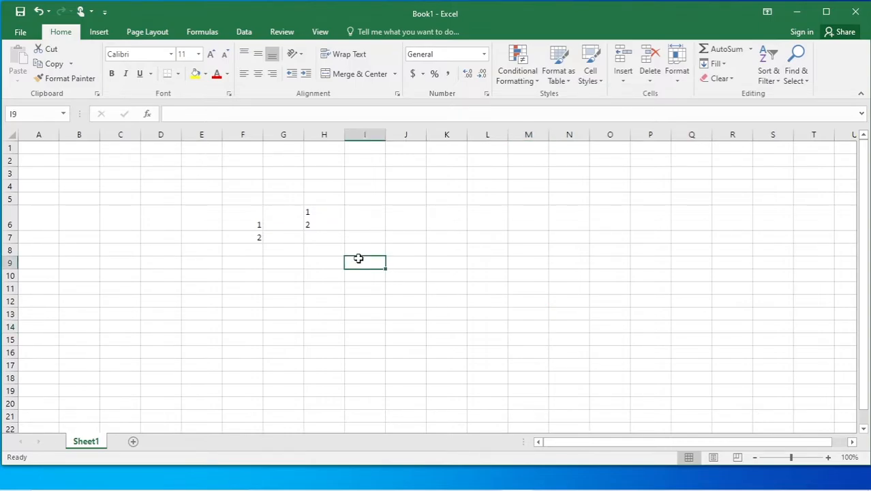
{"action": "type", "text": "raza"}
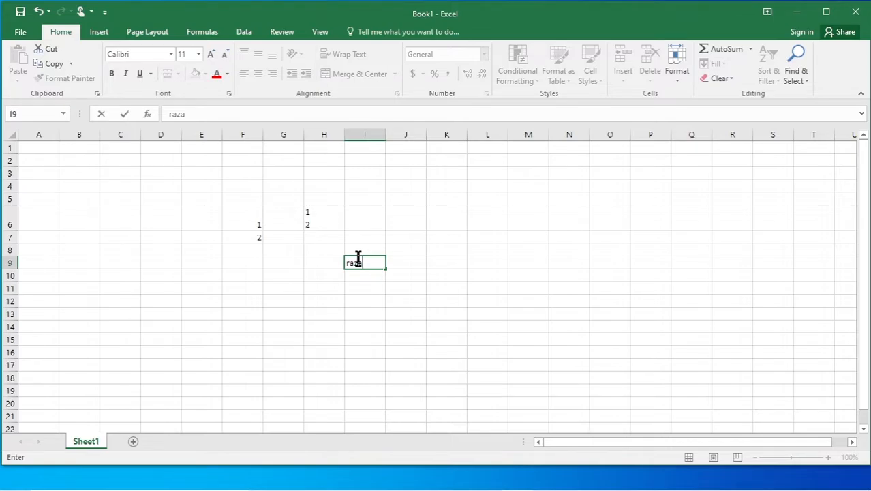
{"action": "key", "text": "alt"}
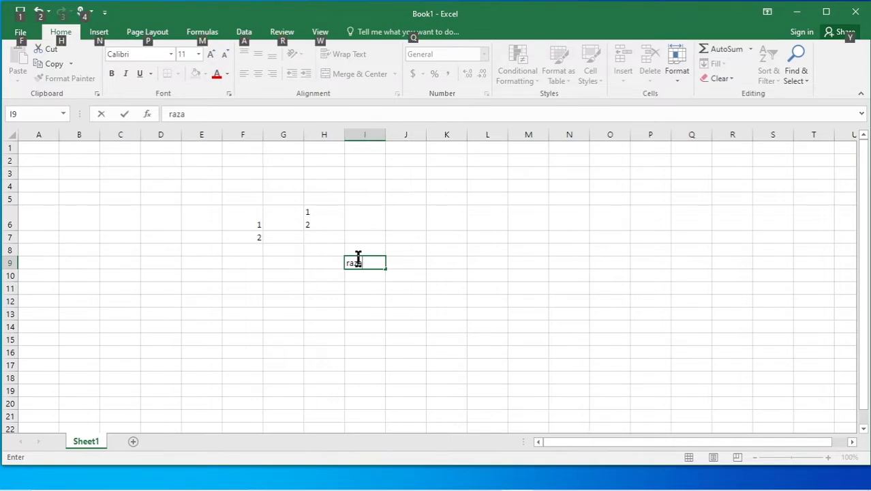
{"action": "key", "text": "alt+Return"}
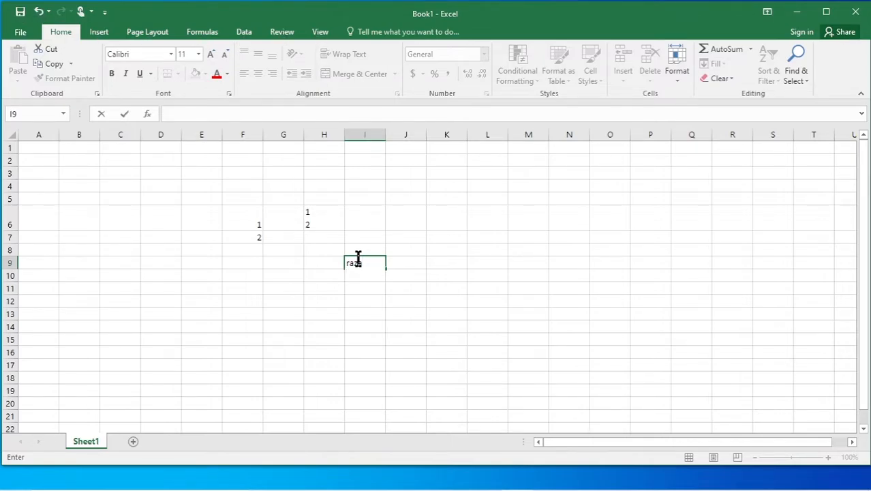
{"action": "type", "text": "abid"}
{"action": "left_click", "coordinate": [541, 308]}
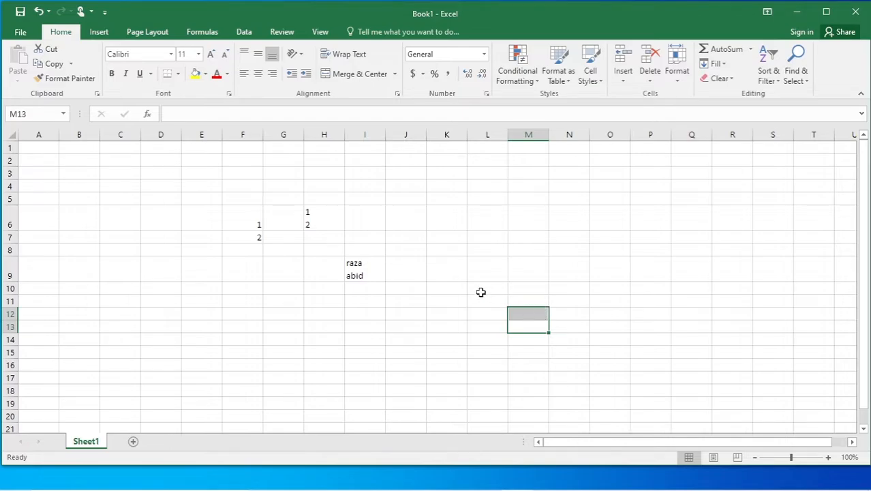
Stack raza, abid, noor and ali on four lines in cell F11.
{"action": "left_click", "coordinate": [241, 301]}
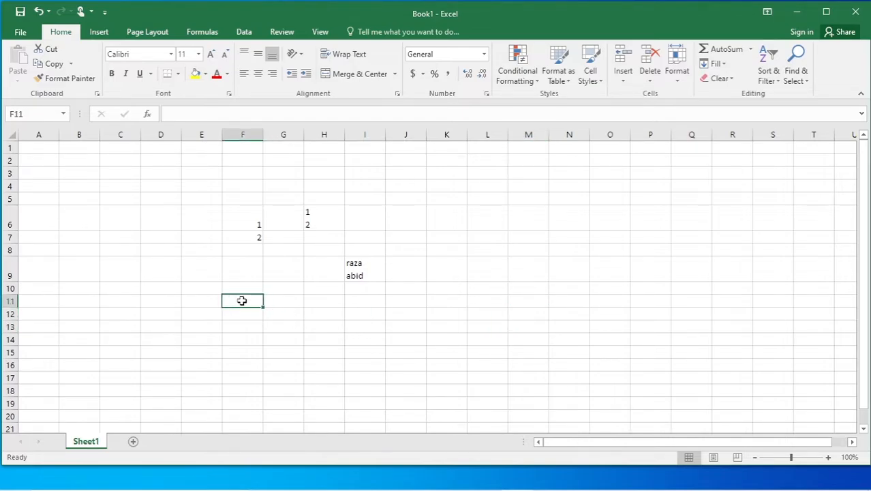
{"action": "type", "text": "raza"}
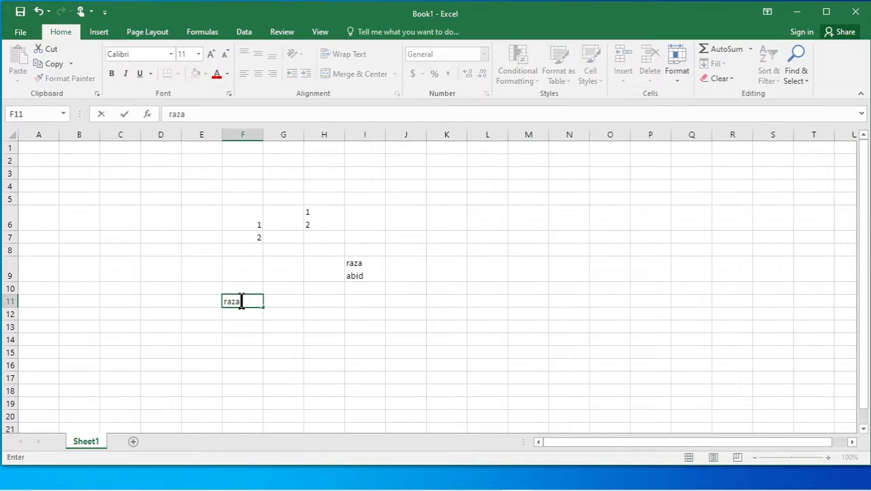
{"action": "key", "text": "alt+Return"}
{"action": "type", "text": "abid"}
{"action": "key", "text": "alt+Return"}
{"action": "type", "text": "noor"}
{"action": "key", "text": "alt+Return"}
{"action": "type", "text": "ali"}
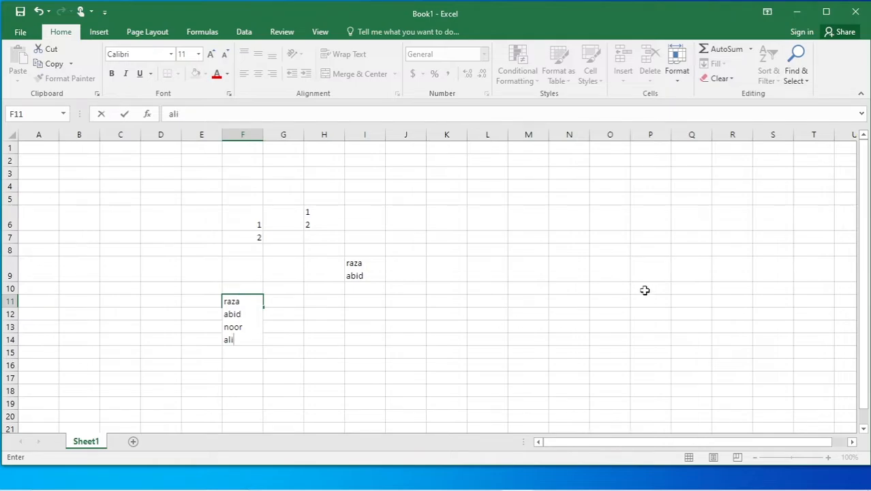
{"action": "left_click", "coordinate": [645, 290]}
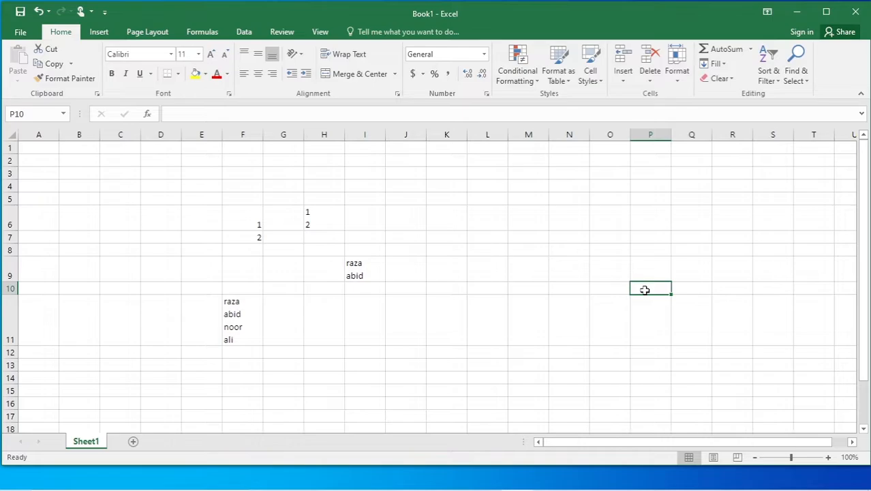
{"action": "left_click", "coordinate": [477, 287]}
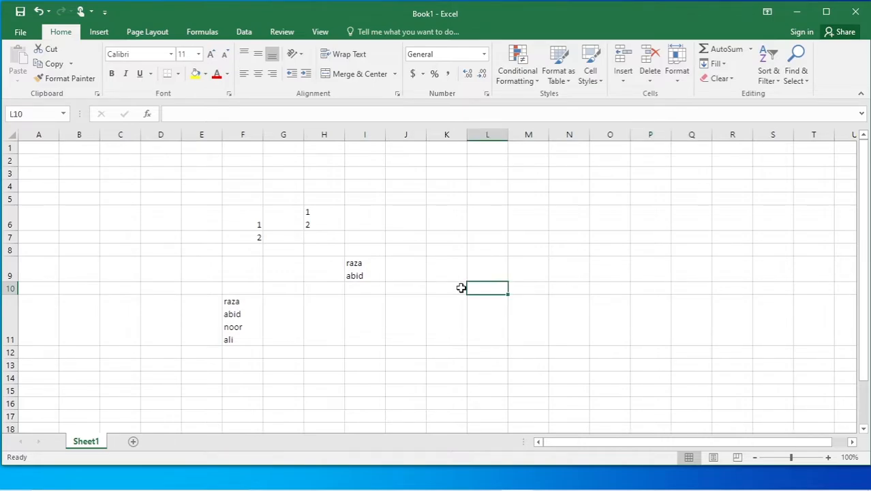
{"action": "left_click", "coordinate": [404, 171]}
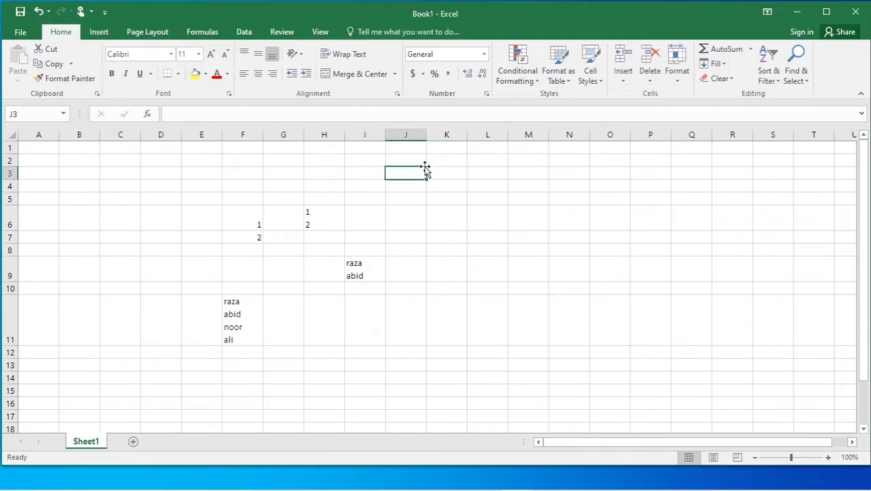
{"action": "type", "text": "1"}
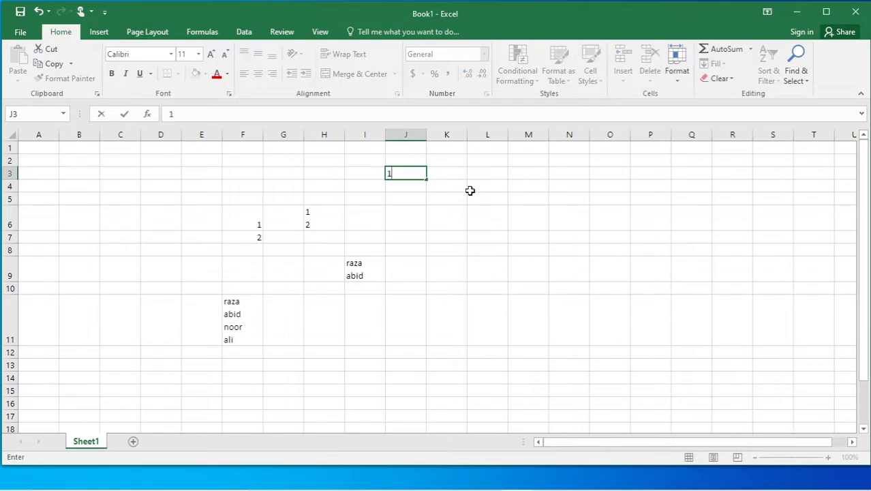
{"action": "left_click", "coordinate": [468, 189]}
{"action": "left_click", "coordinate": [406, 173]}
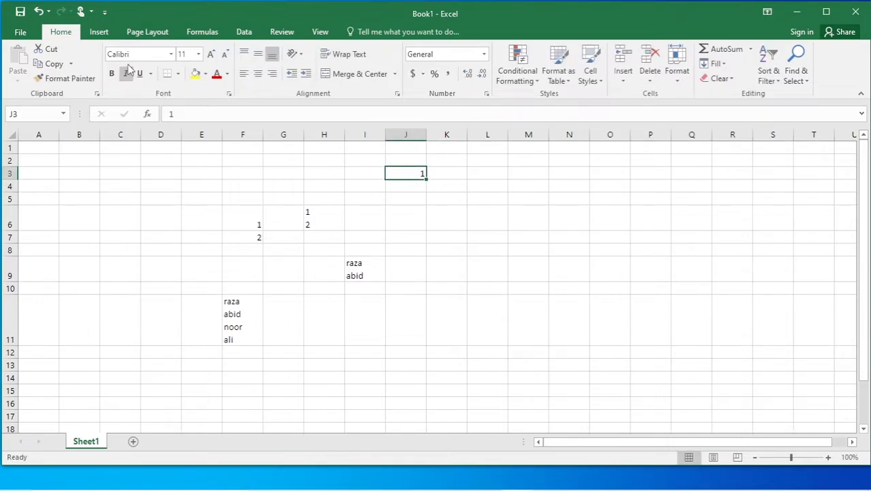
{"action": "left_click", "coordinate": [212, 54]}
{"action": "left_click", "coordinate": [211, 53]}
{"action": "left_click", "coordinate": [211, 53]}
{"action": "left_click", "coordinate": [211, 53]}
{"action": "left_click", "coordinate": [211, 54]}
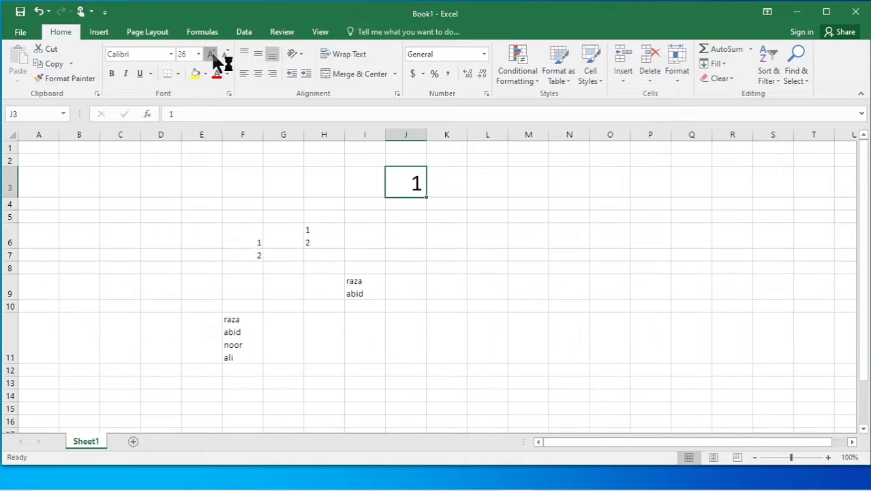
{"action": "left_click", "coordinate": [211, 53]}
{"action": "left_click", "coordinate": [211, 53]}
{"action": "left_click", "coordinate": [211, 53]}
{"action": "left_click", "coordinate": [495, 284]}
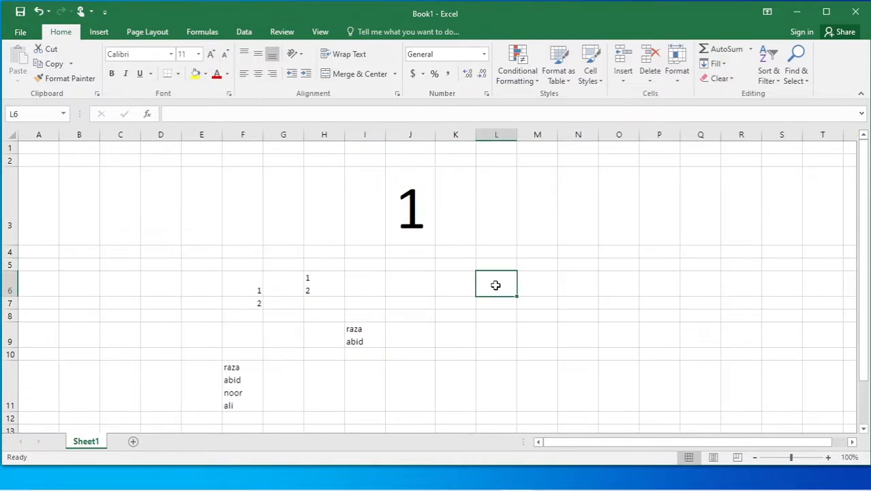
{"action": "left_click_drag", "start_coordinate": [436, 134], "coordinate": [526, 142]}
{"action": "left_click", "coordinate": [480, 204]}
{"action": "left_click", "coordinate": [513, 302]}
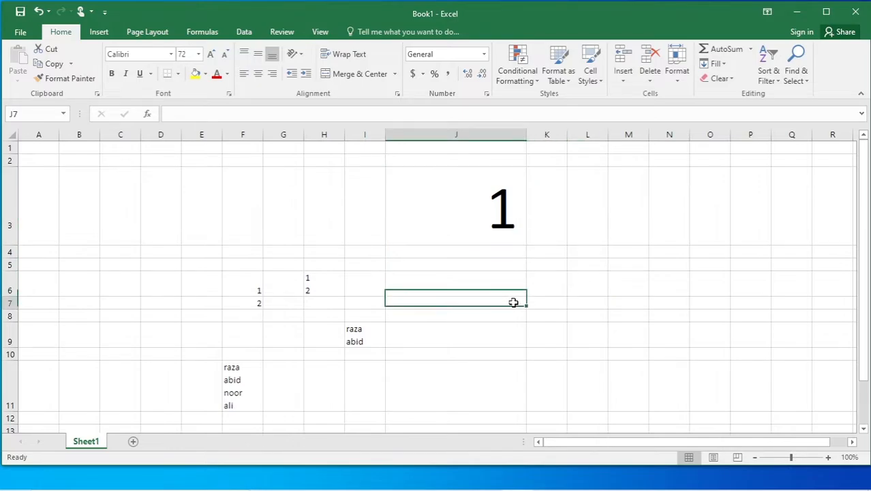
{"action": "left_click", "coordinate": [482, 208]}
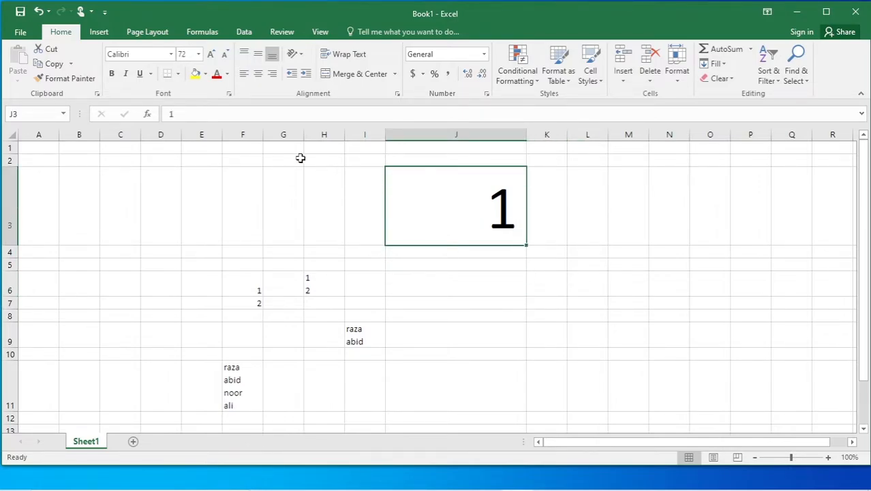
Try left, right and centre alignment on the large 1 in J3.
{"action": "left_click", "coordinate": [245, 75]}
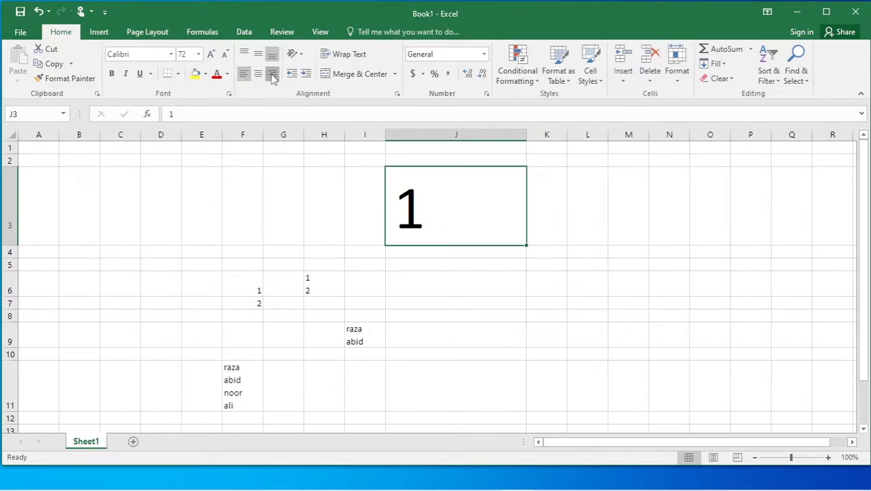
{"action": "left_click", "coordinate": [272, 74]}
{"action": "left_click", "coordinate": [258, 75]}
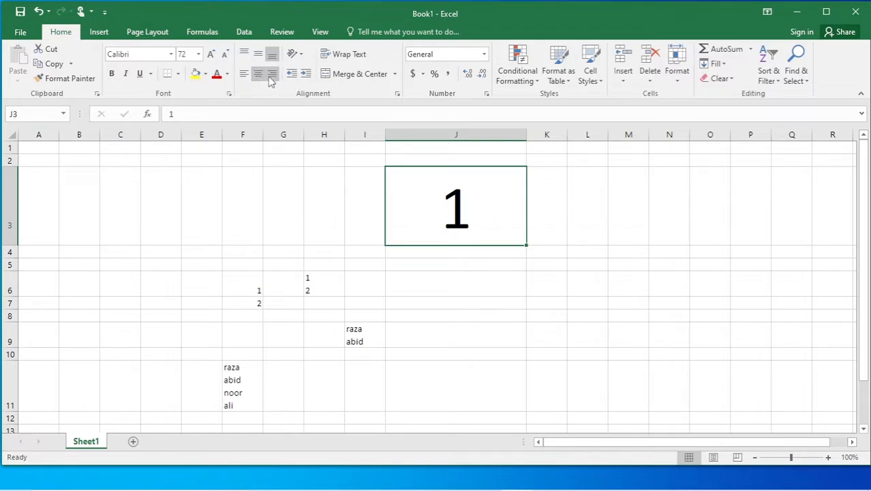
{"action": "left_click", "coordinate": [273, 75]}
{"action": "left_click", "coordinate": [259, 74]}
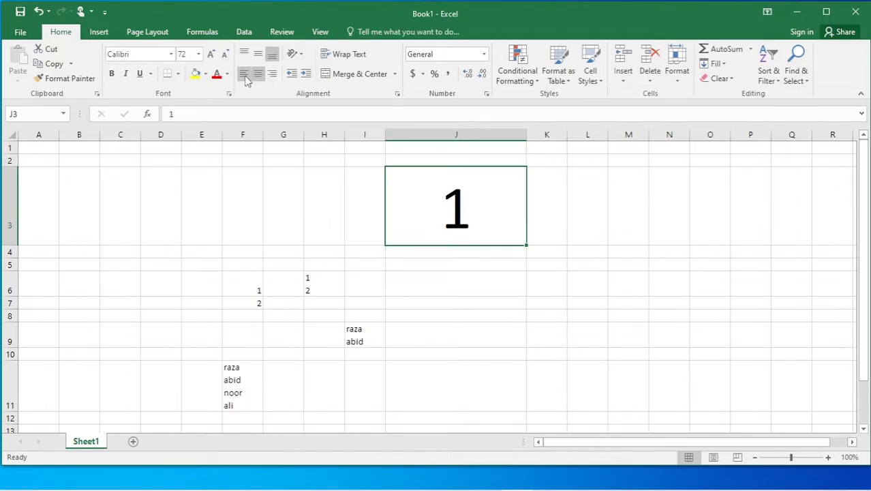
{"action": "left_click", "coordinate": [245, 75]}
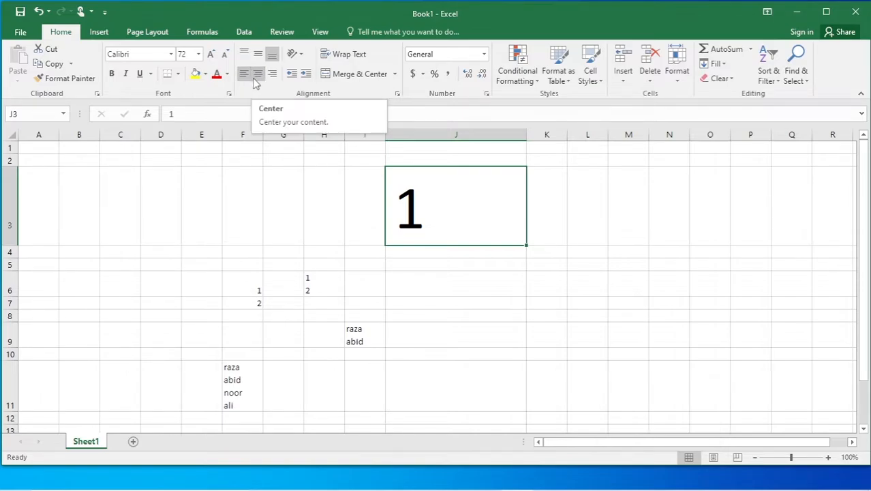
Indent the 1 in J3 eleven steps right, then reduce the indent three steps.
{"action": "left_click", "coordinate": [306, 75]}
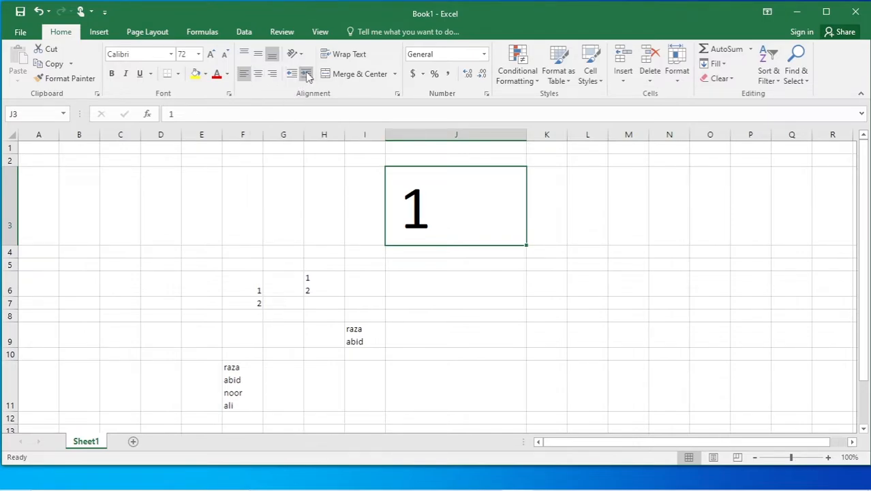
{"action": "left_click", "coordinate": [306, 75]}
{"action": "left_click", "coordinate": [306, 74]}
{"action": "left_click", "coordinate": [306, 74]}
{"action": "left_click", "coordinate": [306, 74]}
{"action": "left_click", "coordinate": [306, 74]}
{"action": "left_click", "coordinate": [306, 74]}
{"action": "left_click", "coordinate": [306, 74]}
{"action": "left_click", "coordinate": [306, 75]}
{"action": "left_click", "coordinate": [306, 74]}
{"action": "left_click", "coordinate": [306, 75]}
{"action": "left_click", "coordinate": [306, 74]}
{"action": "left_click", "coordinate": [305, 74]}
{"action": "left_click", "coordinate": [306, 74]}
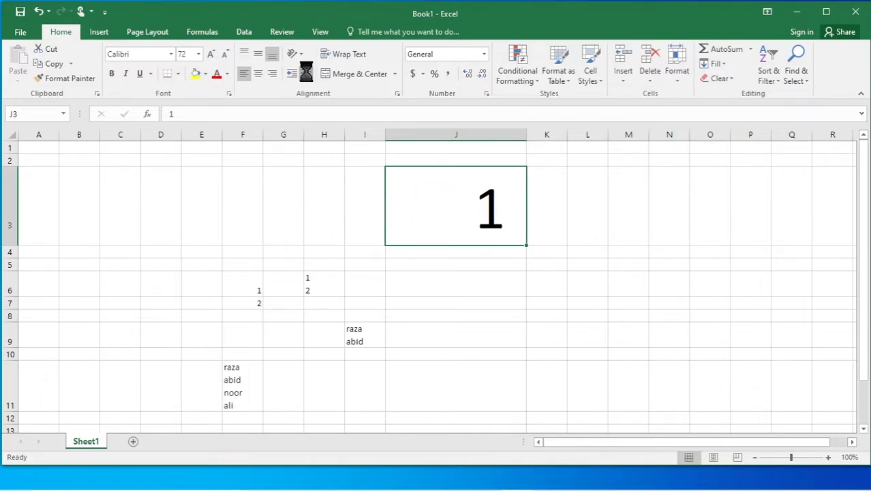
{"action": "left_click", "coordinate": [306, 75]}
{"action": "left_click", "coordinate": [292, 75]}
{"action": "left_click", "coordinate": [292, 75]}
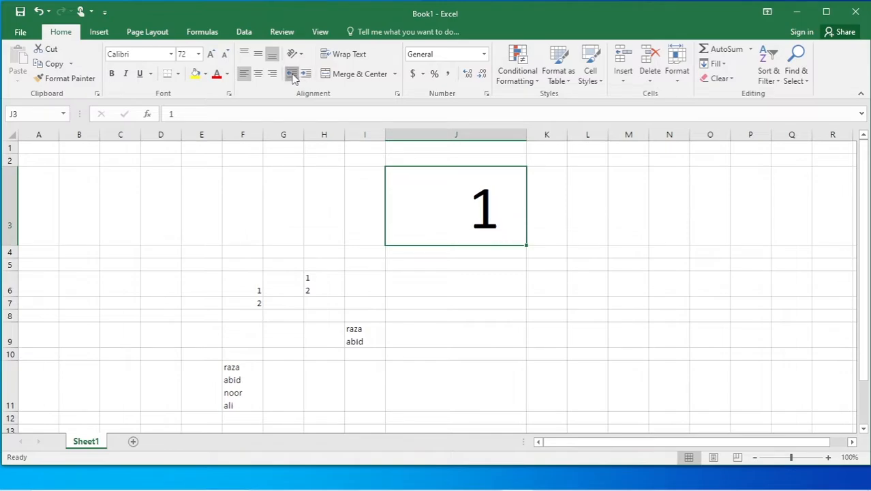
{"action": "left_click", "coordinate": [291, 75]}
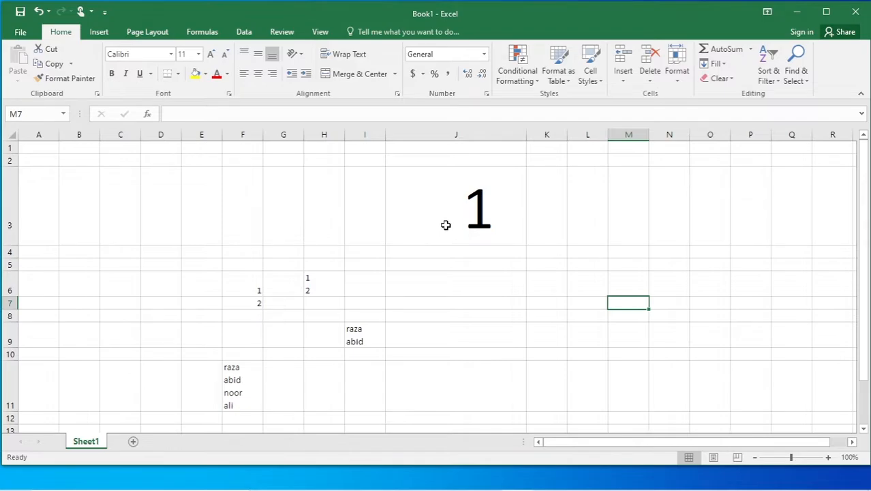
Fine-tune J3's indent with further decrease and increase steps, then add blank Sheet2.
{"action": "left_click", "coordinate": [444, 225]}
{"action": "left_click", "coordinate": [297, 76]}
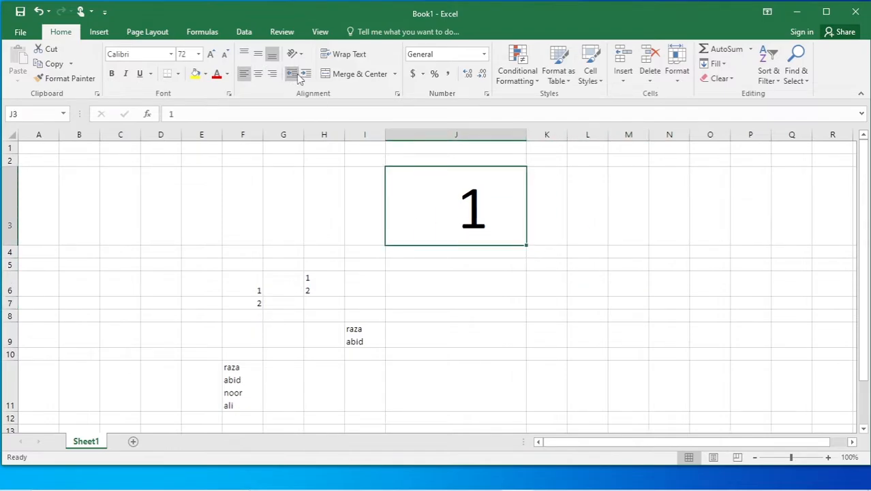
{"action": "left_click", "coordinate": [297, 76]}
{"action": "left_click", "coordinate": [297, 76]}
{"action": "left_click", "coordinate": [297, 76]}
{"action": "left_click", "coordinate": [305, 75]}
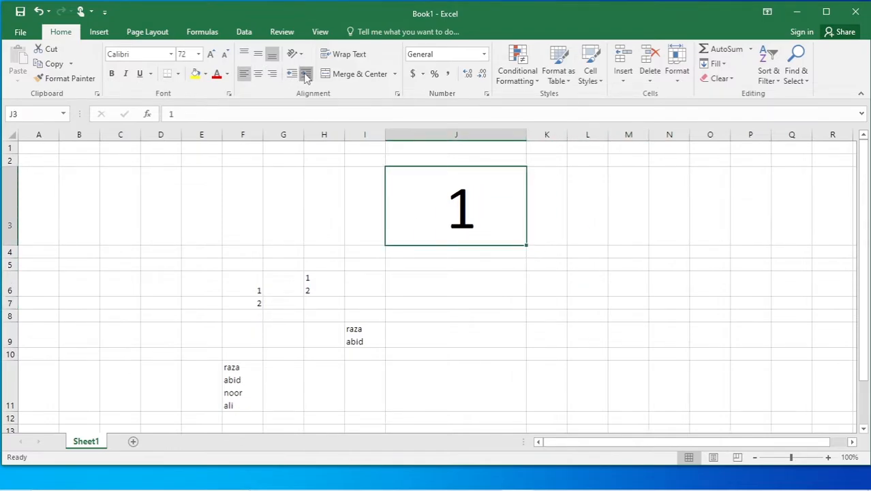
{"action": "left_click", "coordinate": [305, 75]}
{"action": "left_click", "coordinate": [305, 75]}
{"action": "left_click", "coordinate": [305, 75]}
{"action": "left_click", "coordinate": [304, 75]}
{"action": "left_click", "coordinate": [304, 75]}
{"action": "left_click", "coordinate": [293, 75]}
{"action": "left_click", "coordinate": [134, 441]}
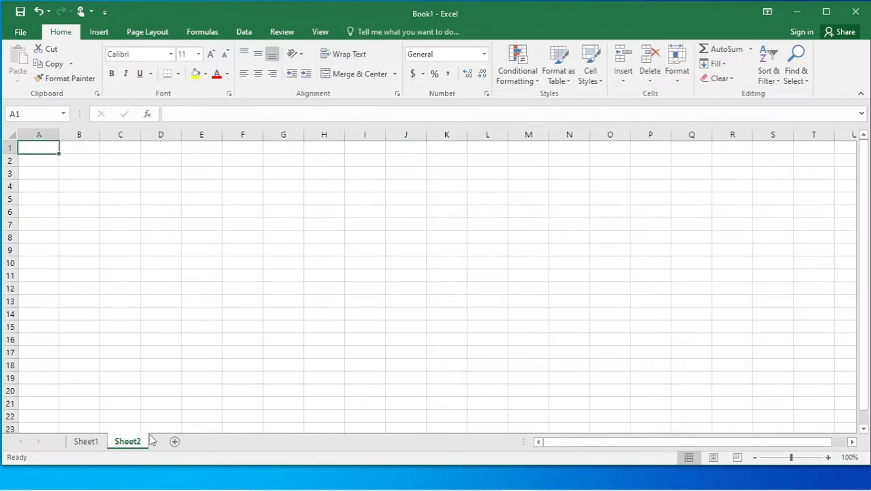
Enter 1 and 2 in H4:H5 and fill the series down to 11 in H14.
{"action": "left_click", "coordinate": [316, 184]}
{"action": "type", "text": "1"}
{"action": "key", "text": "Return"}
{"action": "type", "text": "2"}
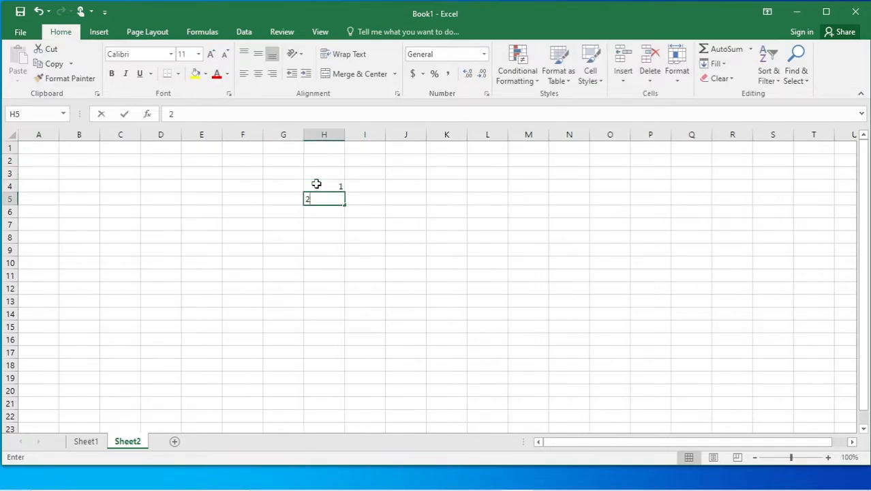
{"action": "left_click_drag", "start_coordinate": [325, 186], "coordinate": [341, 326]}
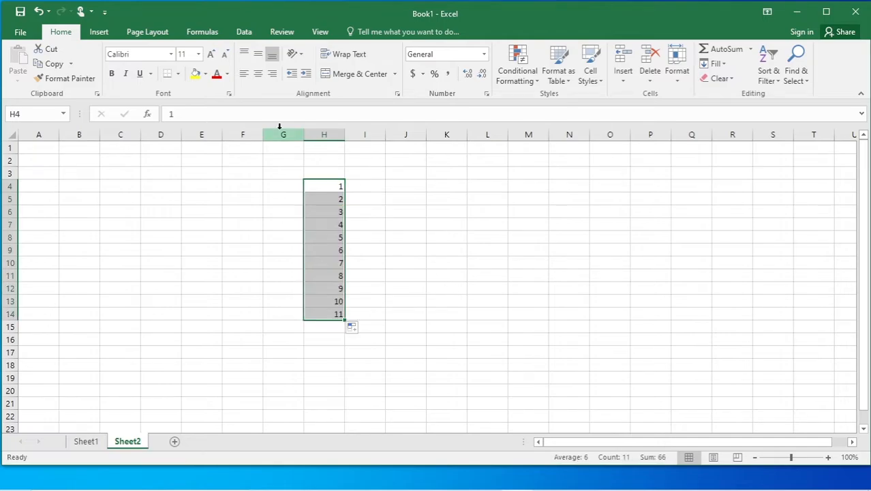
Try centre, left and several indent levels on the H4:H14 numbers.
{"action": "left_click", "coordinate": [258, 73]}
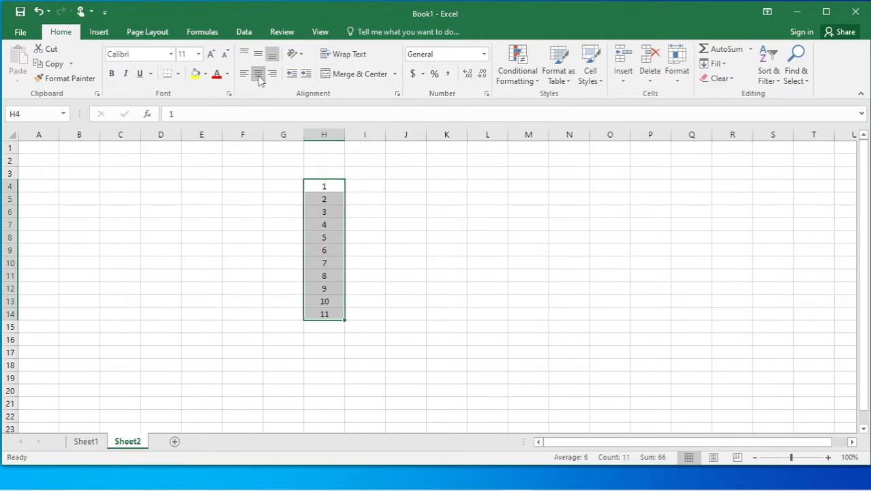
{"action": "left_click", "coordinate": [243, 76]}
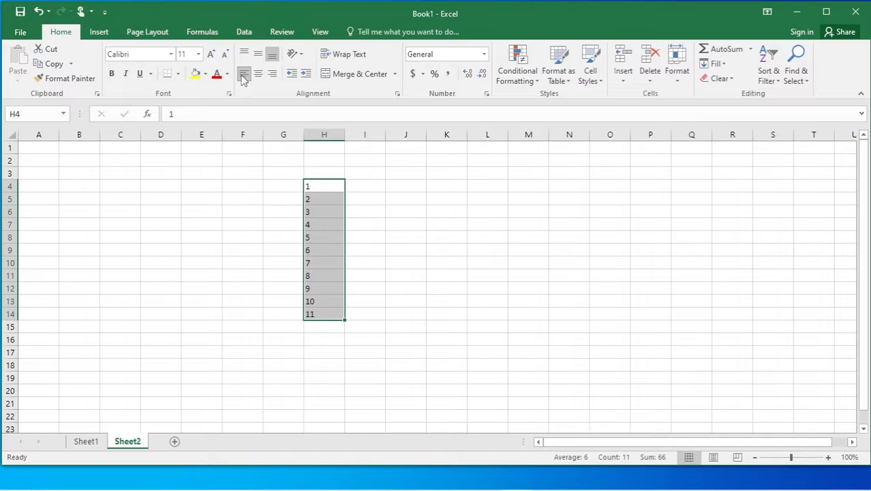
{"action": "left_click", "coordinate": [306, 75]}
{"action": "left_click", "coordinate": [306, 75]}
{"action": "left_click", "coordinate": [306, 75]}
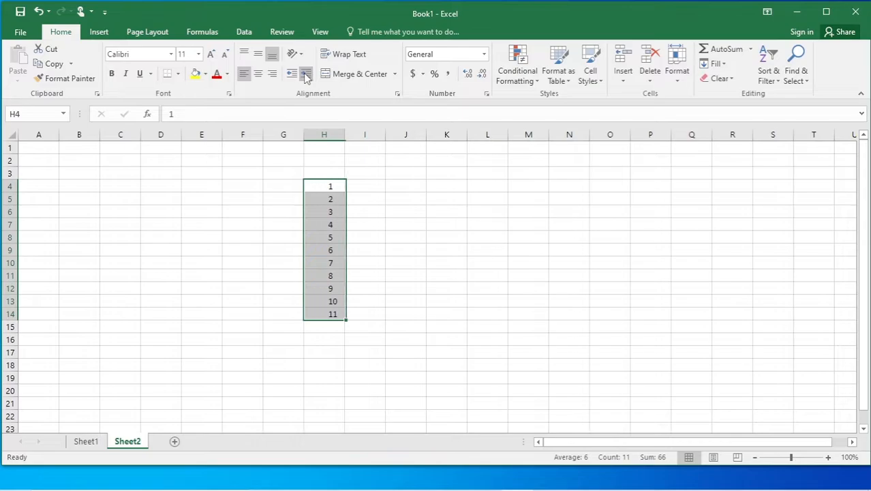
{"action": "left_click", "coordinate": [306, 75]}
{"action": "left_click", "coordinate": [304, 75]}
{"action": "left_click", "coordinate": [304, 74]}
{"action": "left_click", "coordinate": [304, 74]}
{"action": "left_click", "coordinate": [304, 74]}
{"action": "left_click", "coordinate": [303, 74]}
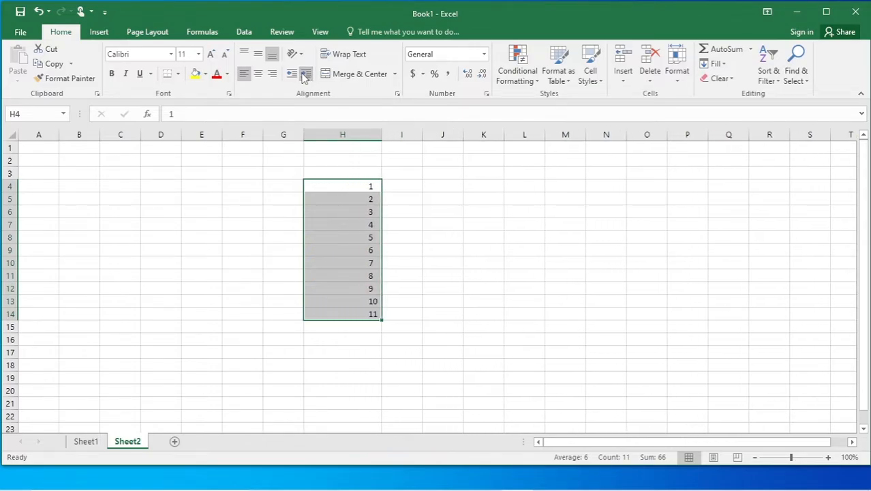
{"action": "left_click", "coordinate": [304, 74]}
{"action": "left_click", "coordinate": [292, 73]}
{"action": "left_click", "coordinate": [292, 73]}
{"action": "left_click", "coordinate": [293, 73]}
{"action": "left_click", "coordinate": [292, 73]}
{"action": "left_click", "coordinate": [292, 73]}
{"action": "left_click", "coordinate": [292, 73]}
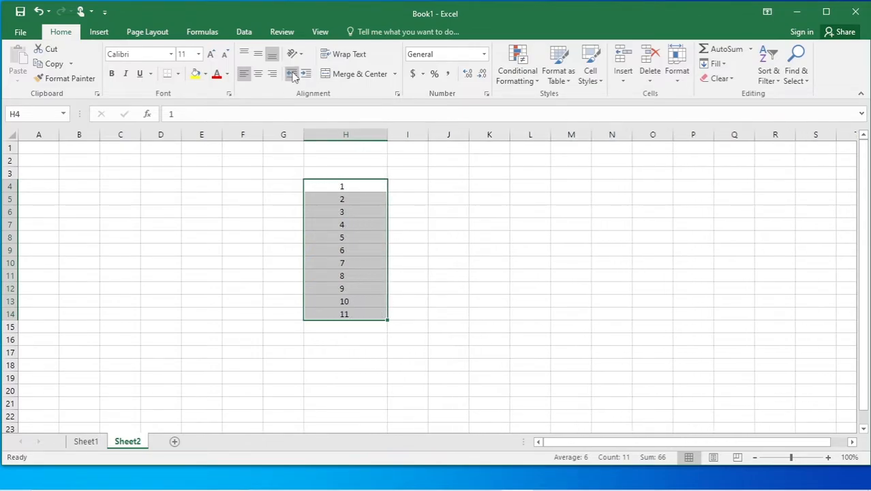
{"action": "left_click", "coordinate": [292, 73]}
{"action": "left_click", "coordinate": [292, 73]}
{"action": "left_click", "coordinate": [292, 74]}
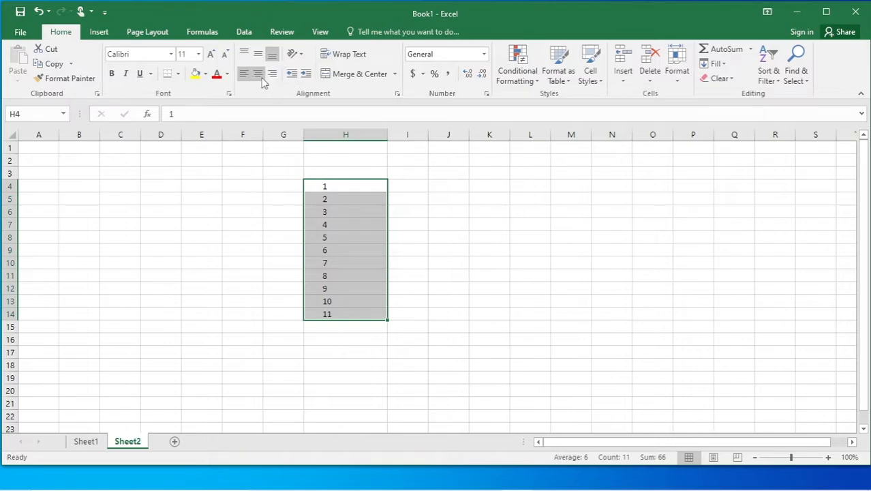
Return H4:H14 to default right alignment after briefly testing left and centre.
{"action": "double_click", "coordinate": [261, 79]}
{"action": "left_click", "coordinate": [246, 76]}
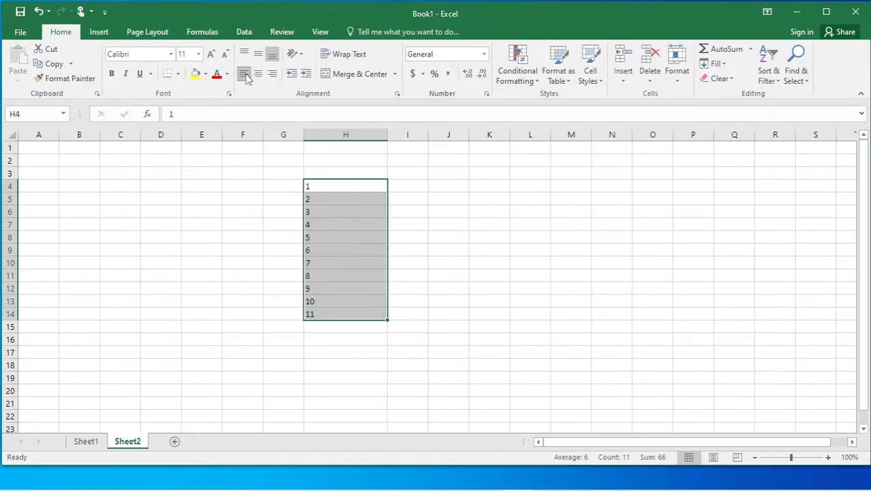
{"action": "left_click", "coordinate": [258, 76]}
{"action": "left_click", "coordinate": [263, 76]}
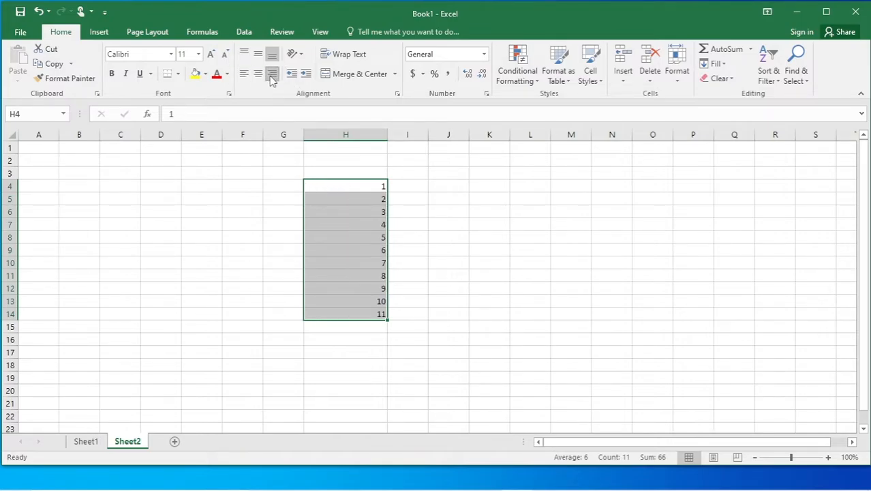
{"action": "left_click", "coordinate": [481, 272]}
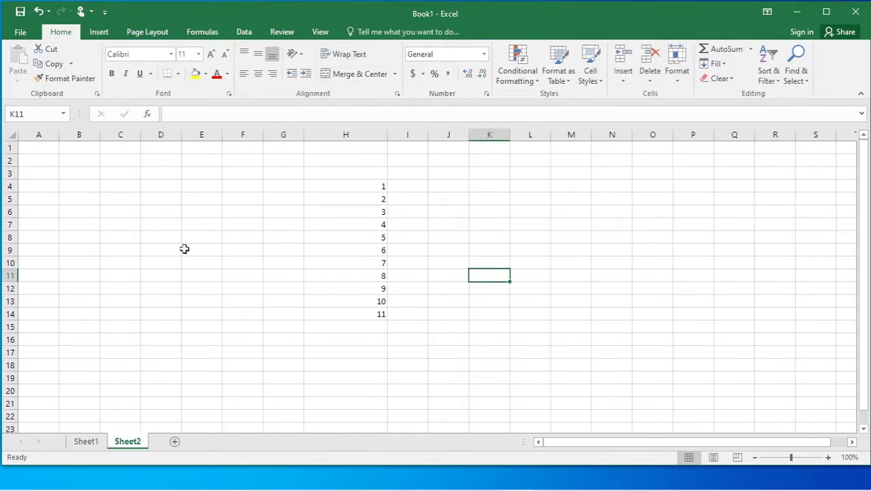
Type 'moin tyech support' into cell E7.
{"action": "left_click", "coordinate": [195, 224]}
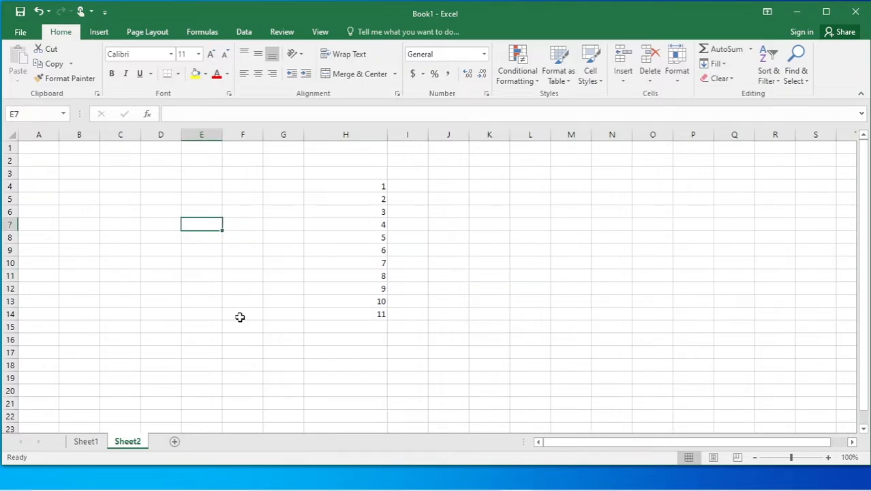
{"action": "type", "text": "mo"}
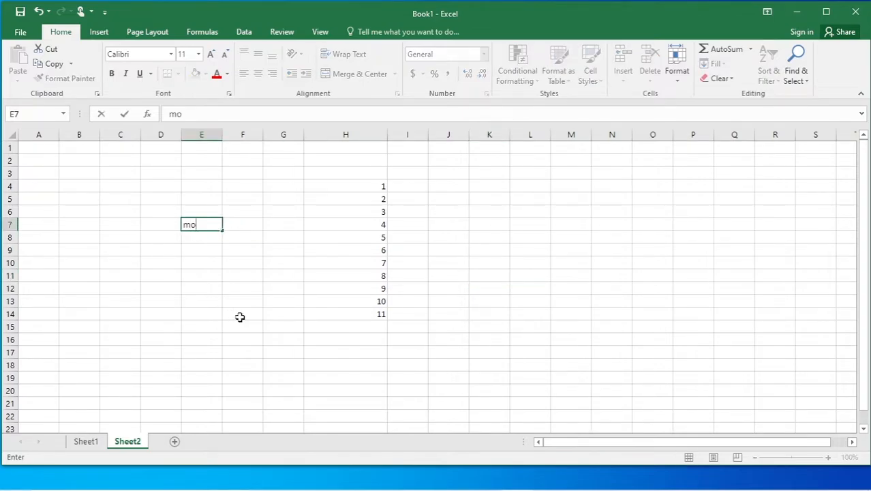
{"action": "type", "text": "in tyech support"}
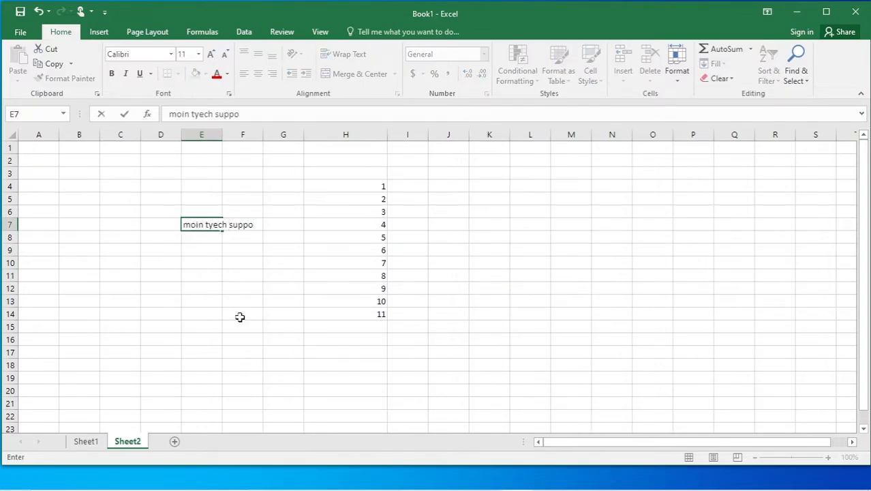
{"action": "left_click", "coordinate": [337, 313]}
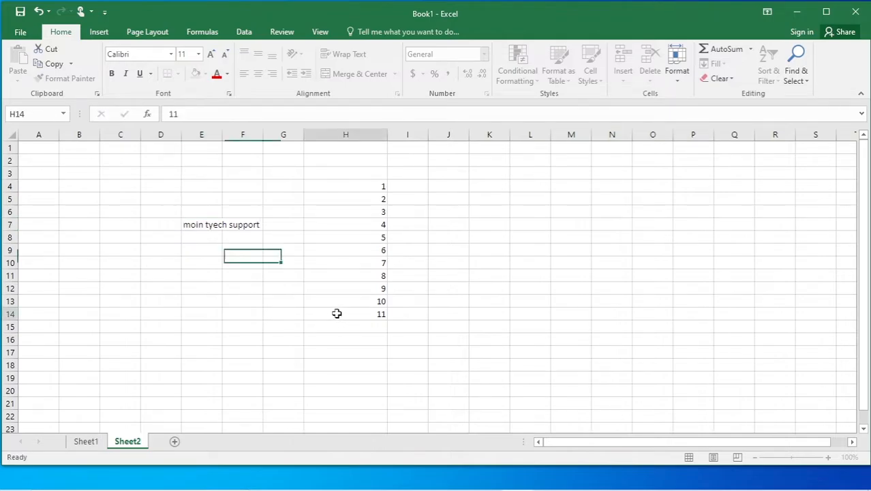
Wrap then unwrap E7's text, and widen column E so it fits on one line.
{"action": "left_click", "coordinate": [199, 224]}
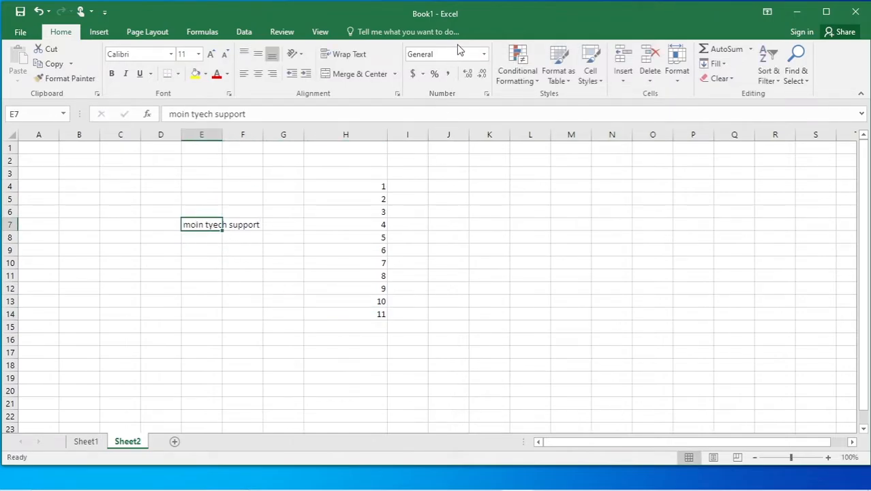
{"action": "left_click", "coordinate": [349, 55]}
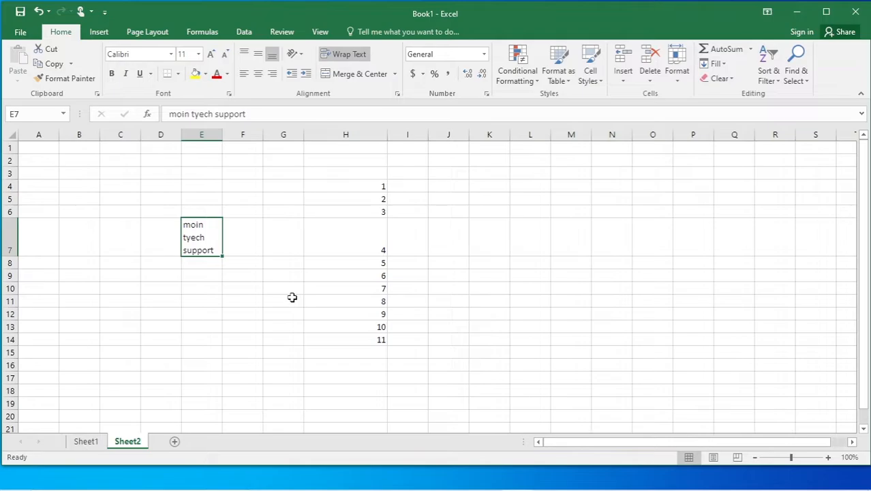
{"action": "left_click", "coordinate": [266, 301]}
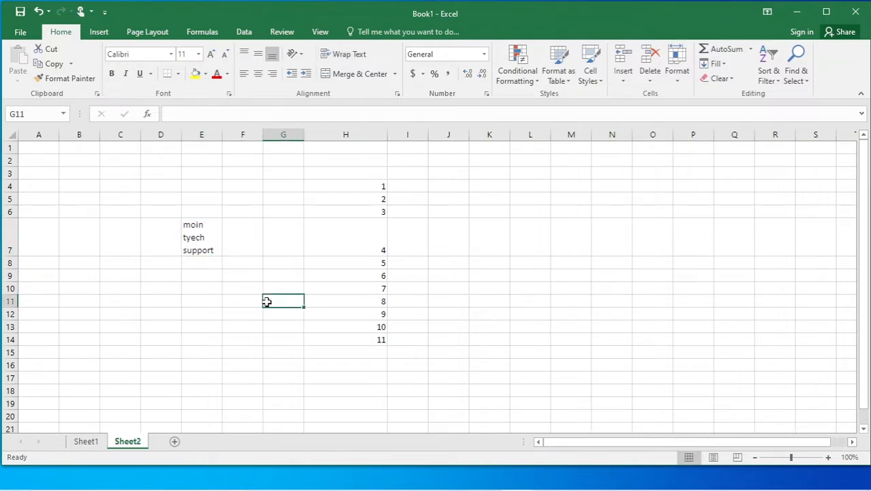
{"action": "left_click", "coordinate": [211, 239]}
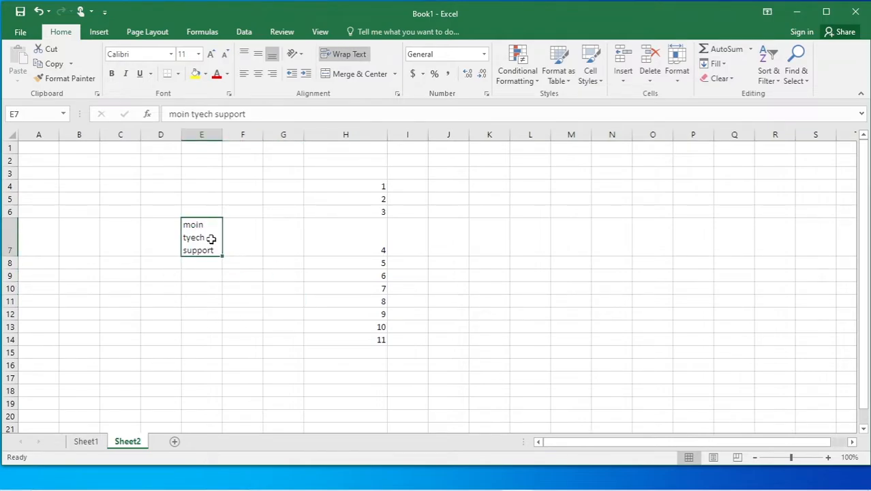
{"action": "left_click", "coordinate": [349, 54]}
{"action": "left_click", "coordinate": [324, 255]}
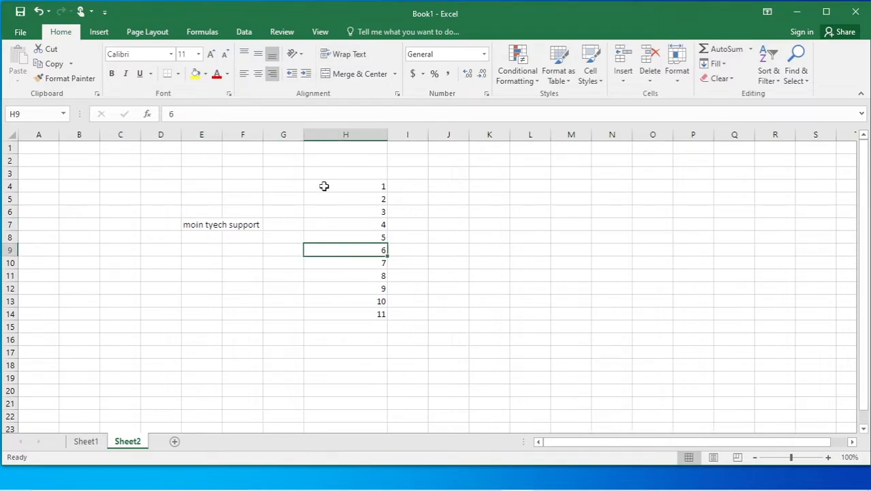
{"action": "left_click_drag", "start_coordinate": [222, 134], "coordinate": [263, 135]}
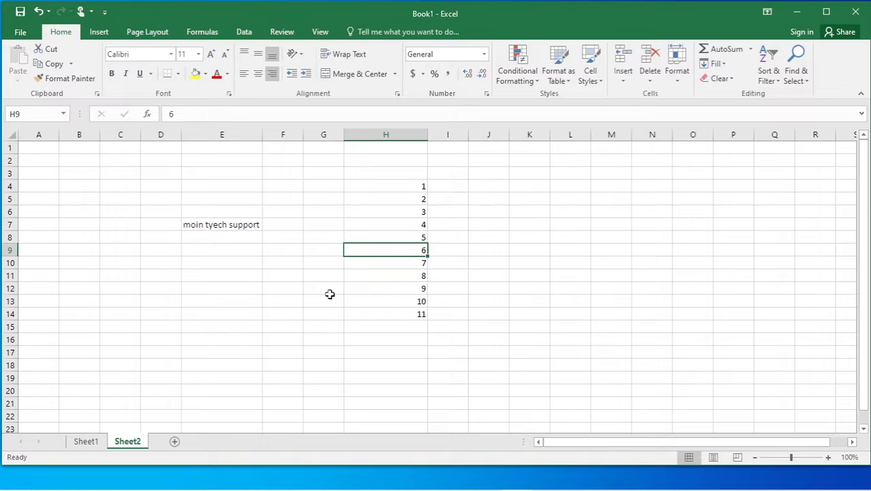
Correct E7 to 'moin tech support' by deleting the stray y.
{"action": "double_click", "coordinate": [214, 225]}
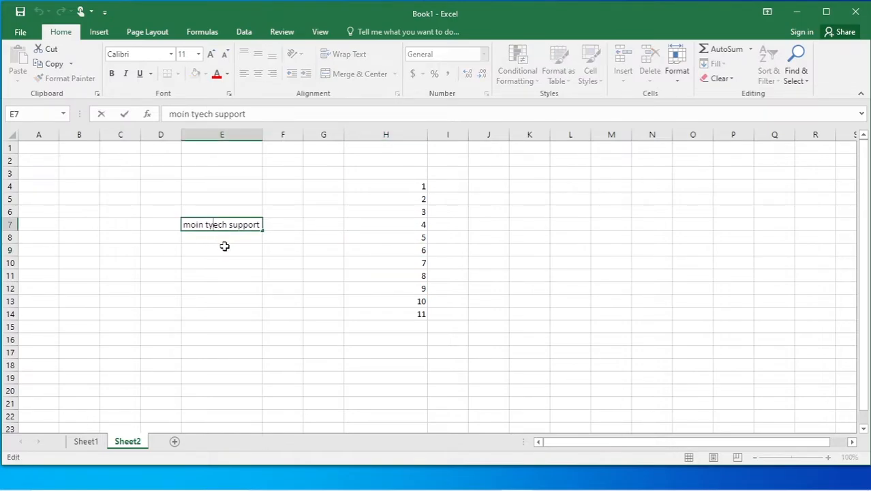
{"action": "key", "text": "BackSpace"}
{"action": "left_click", "coordinate": [298, 249]}
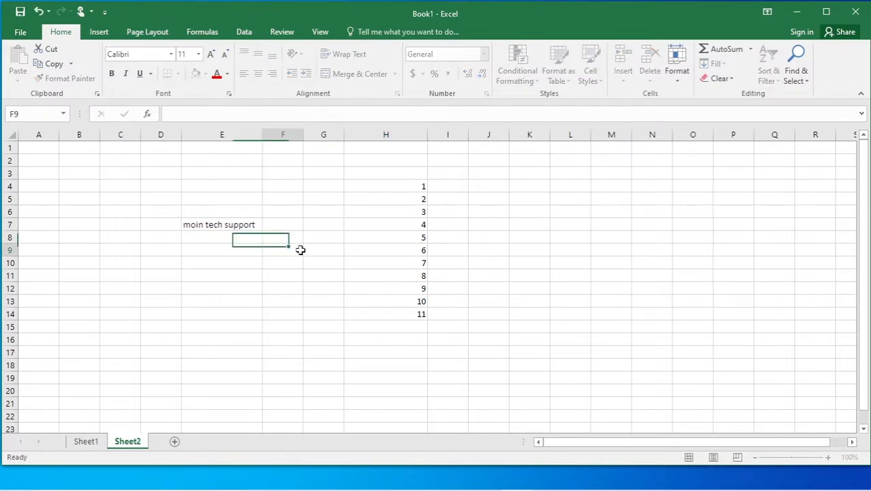
{"action": "left_click", "coordinate": [247, 223]}
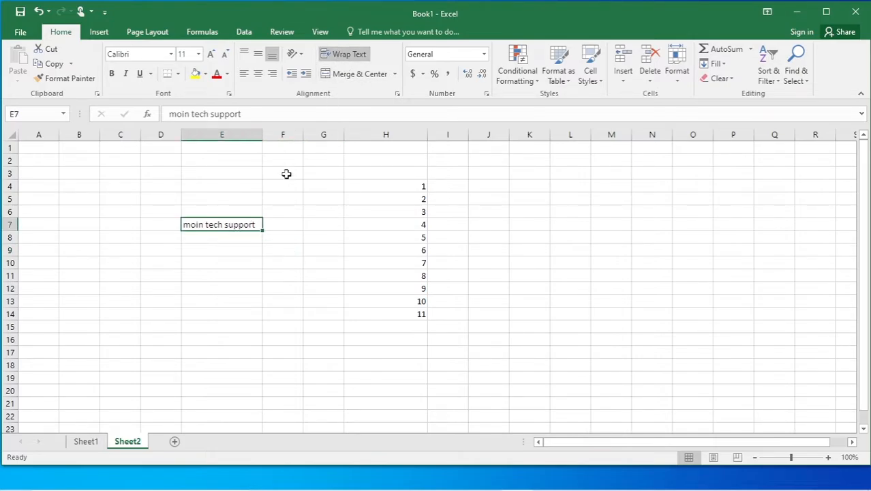
Narrow column E and wrap E7's text onto two lines.
{"action": "left_click_drag", "start_coordinate": [263, 135], "coordinate": [229, 136]}
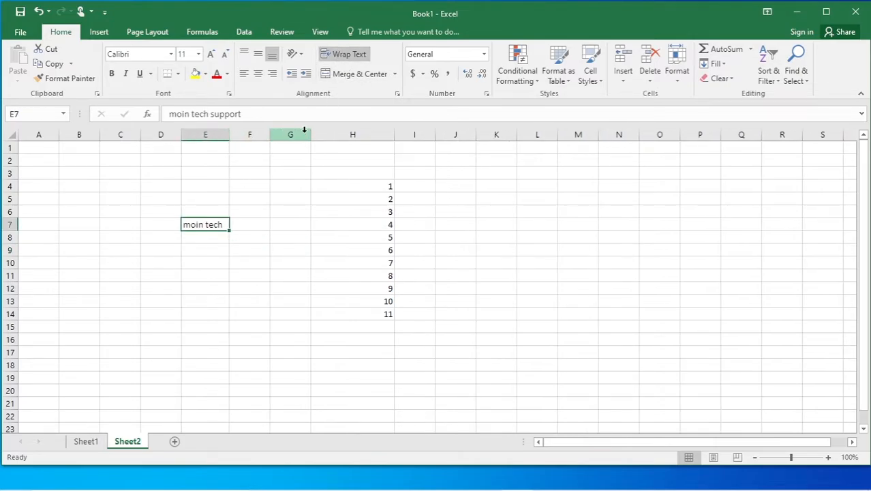
{"action": "left_click", "coordinate": [290, 237]}
{"action": "left_click", "coordinate": [210, 226]}
{"action": "double_click", "coordinate": [208, 225]}
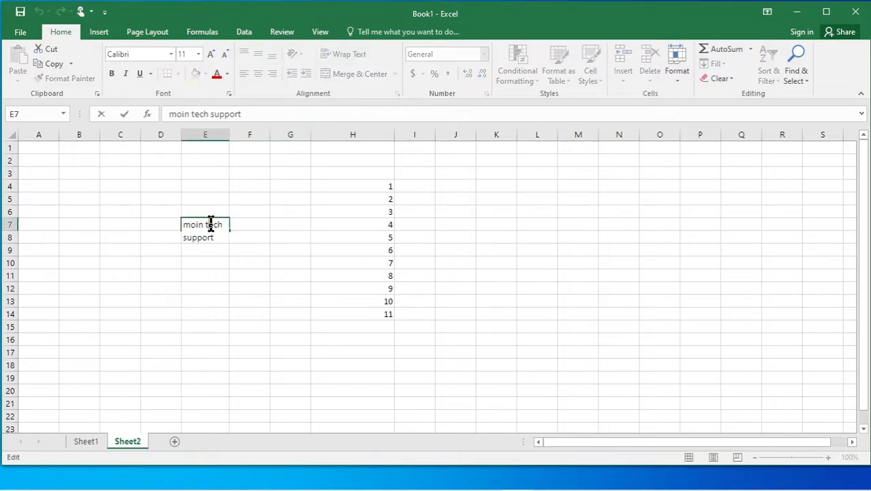
{"action": "left_click", "coordinate": [275, 235]}
{"action": "left_click", "coordinate": [214, 225]}
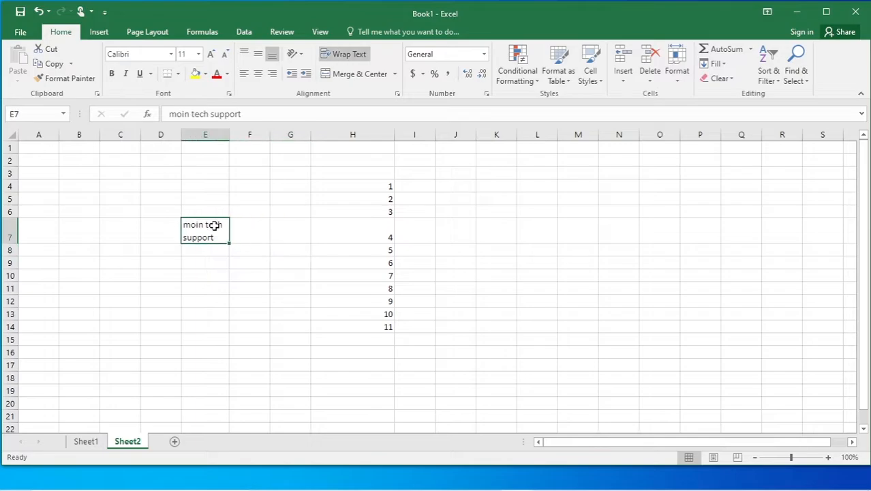
{"action": "left_click", "coordinate": [346, 55]}
{"action": "left_click", "coordinate": [347, 55]}
{"action": "left_click", "coordinate": [535, 273]}
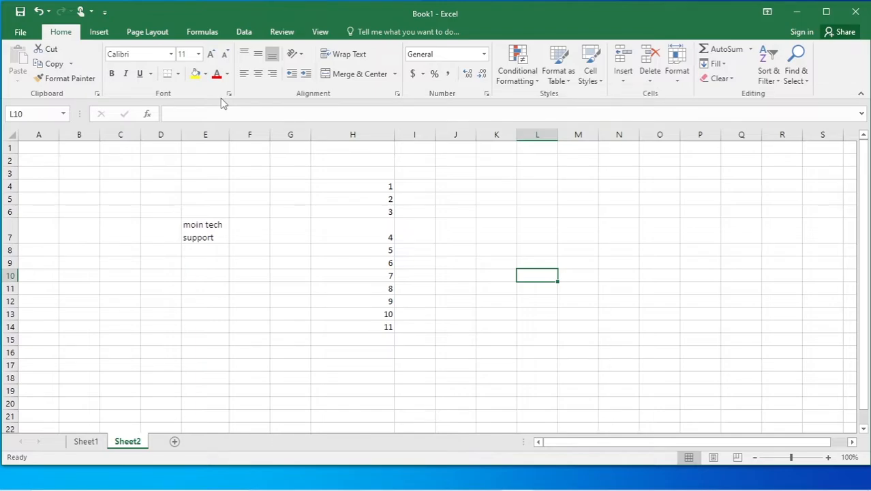
Check the text Orientation options without applying one, then add blank Sheet3.
{"action": "left_click", "coordinate": [298, 54]}
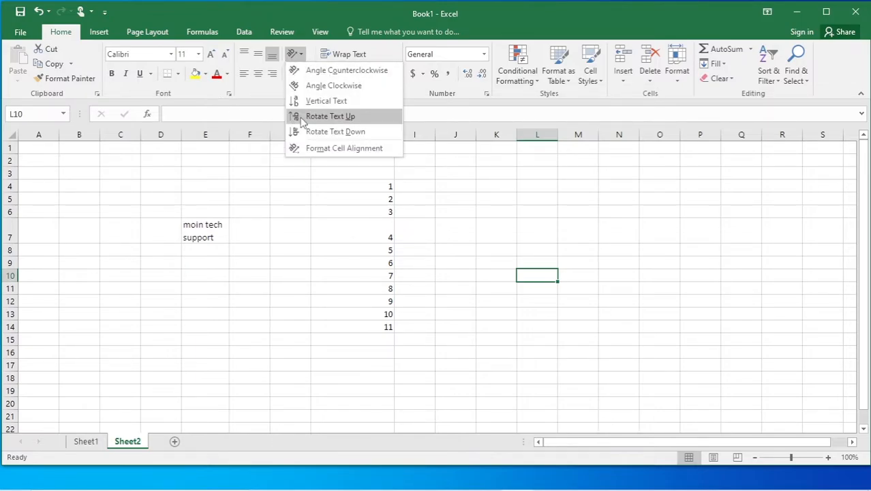
{"action": "left_click", "coordinate": [309, 267]}
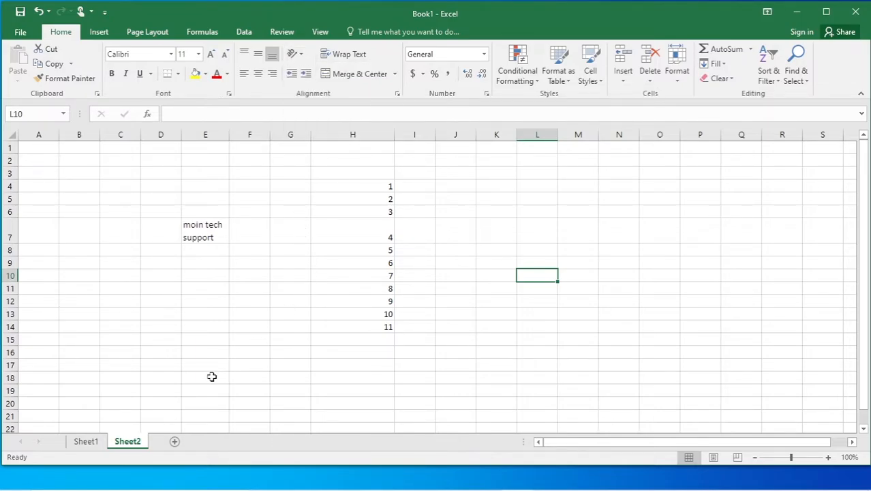
{"action": "left_click", "coordinate": [175, 442]}
Type the headers s/n, name, address, gender, phone across E4:I4.
{"action": "left_click", "coordinate": [203, 188]}
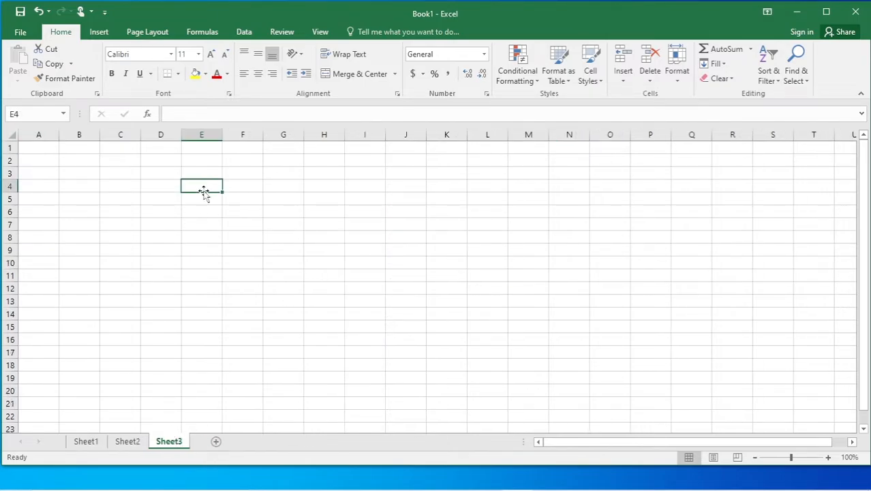
{"action": "type", "text": "s"}
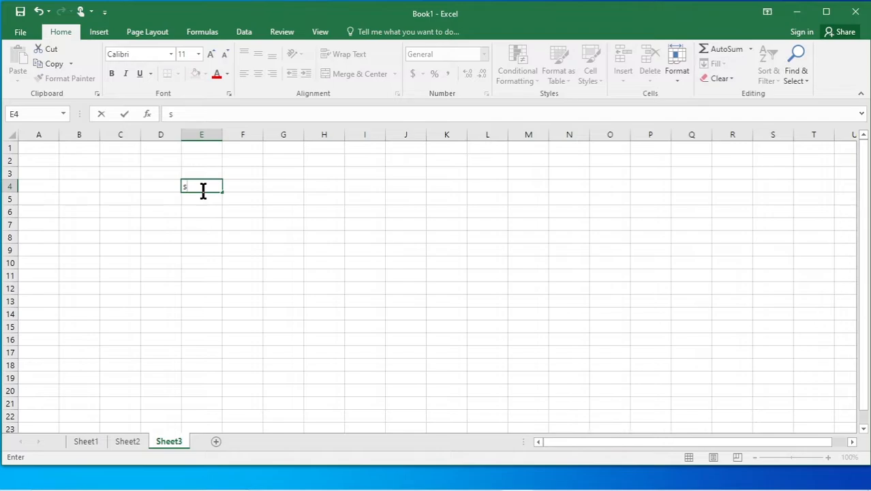
{"action": "type", "text": "/n"}
{"action": "left_click", "coordinate": [242, 186]}
{"action": "type", "text": "name"}
{"action": "left_click", "coordinate": [286, 185]}
{"action": "type", "text": "address"}
{"action": "left_click", "coordinate": [327, 187]}
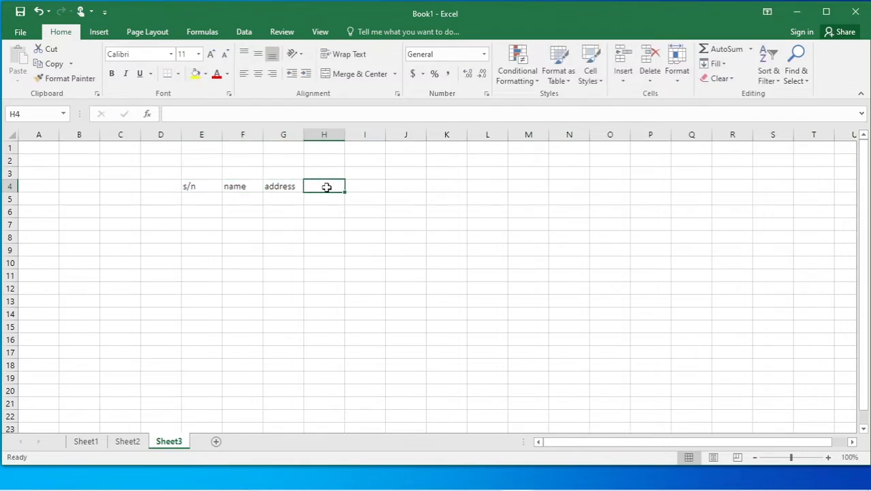
{"action": "type", "text": "gender"}
{"action": "left_click", "coordinate": [361, 185]}
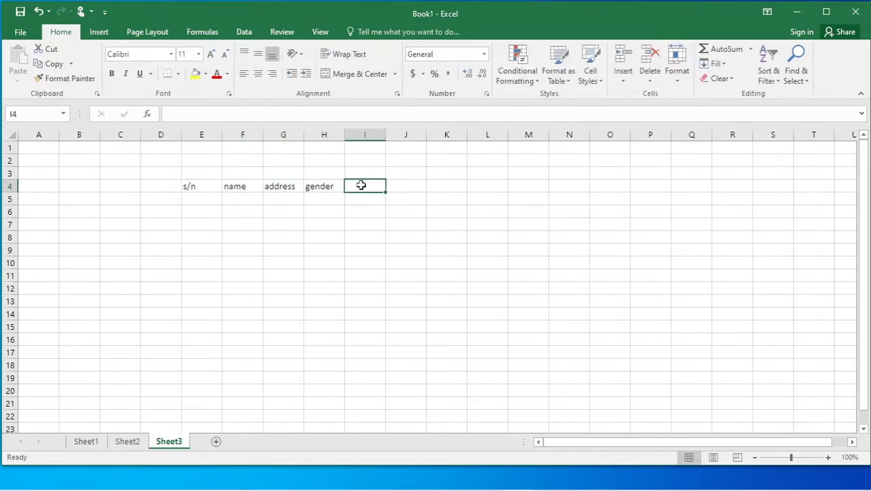
{"action": "type", "text": "phone"}
Fill the serial numbers 1 to 10 down E5:E14.
{"action": "left_click", "coordinate": [197, 197]}
{"action": "type", "text": "1"}
{"action": "key", "text": "Return"}
{"action": "type", "text": "2"}
{"action": "left_click_drag", "start_coordinate": [201, 198], "coordinate": [217, 320]}
Enter the list of names down the name column from F5.
{"action": "left_click", "coordinate": [239, 196]}
{"action": "type", "text": "abc"}
{"action": "key", "text": "Return"}
{"action": "type", "text": "n"}
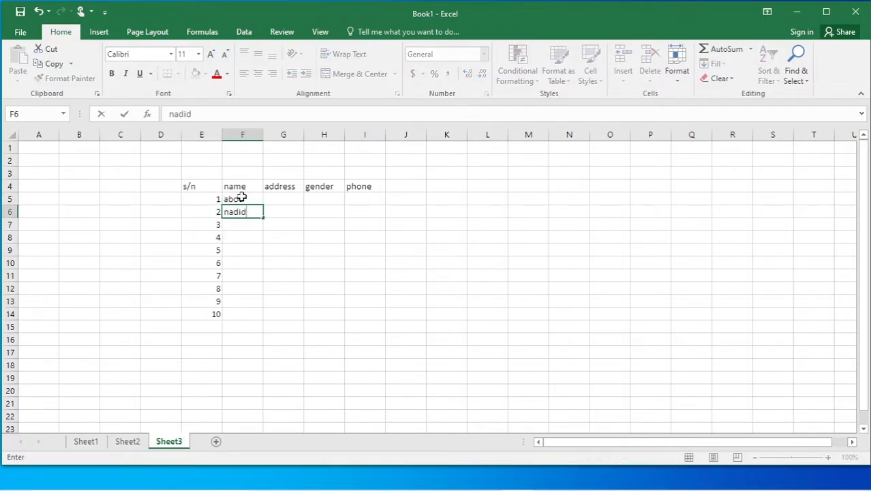
{"action": "type", "text": "adid"}
{"action": "key", "text": "BackSpace"}
{"action": "key", "text": "BackSpace"}
{"action": "key", "text": "BackSpace"}
{"action": "type", "text": "hid"}
{"action": "key", "text": "Return"}
{"action": "type", "text": "raza"}
{"action": "key", "text": "Return"}
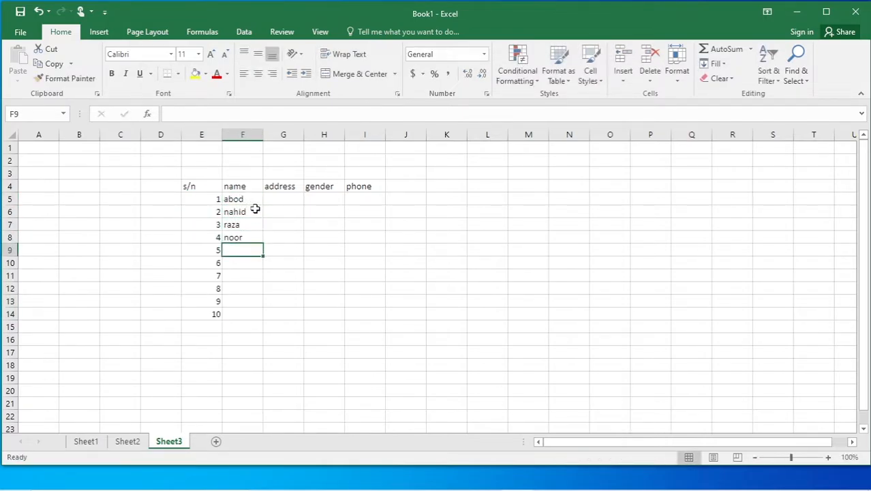
{"action": "key", "text": "Return"}
{"action": "type", "text": "husain"}
{"action": "key", "text": "Return"}
{"action": "type", "text": "kamil"}
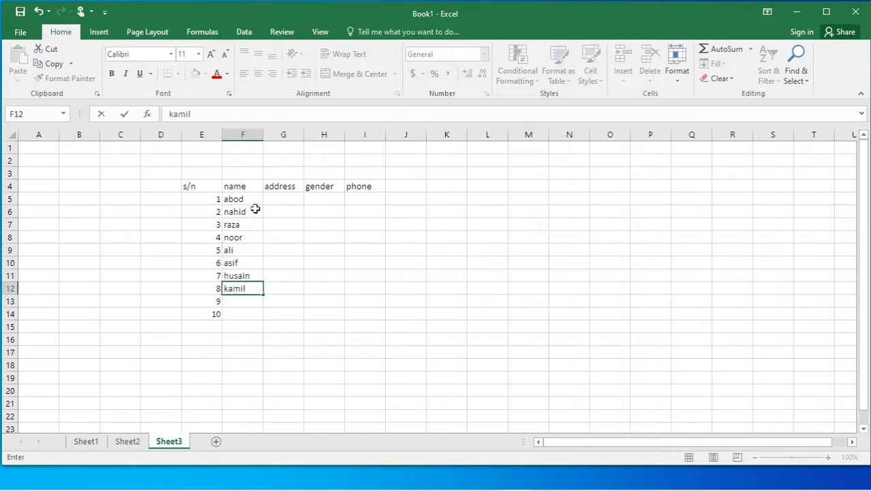
{"action": "key", "text": "Return"}
{"action": "type", "text": "nisha"}
{"action": "key", "text": "Return"}
{"action": "type", "text": "poonam"}
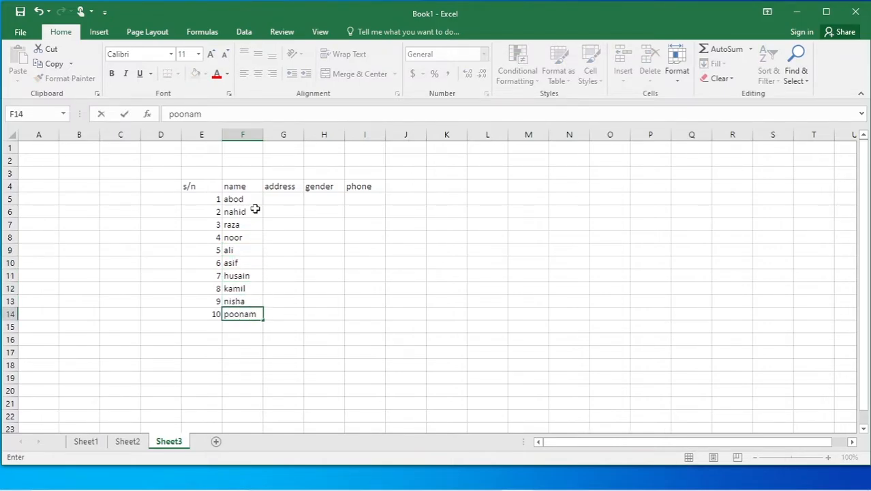
{"action": "left_click", "coordinate": [364, 300]}
Enter the six addresses in G5:G10.
{"action": "left_click", "coordinate": [279, 198]}
{"action": "type", "text": "sambhal"}
{"action": "key", "text": "Return"}
{"action": "type", "text": "delho"}
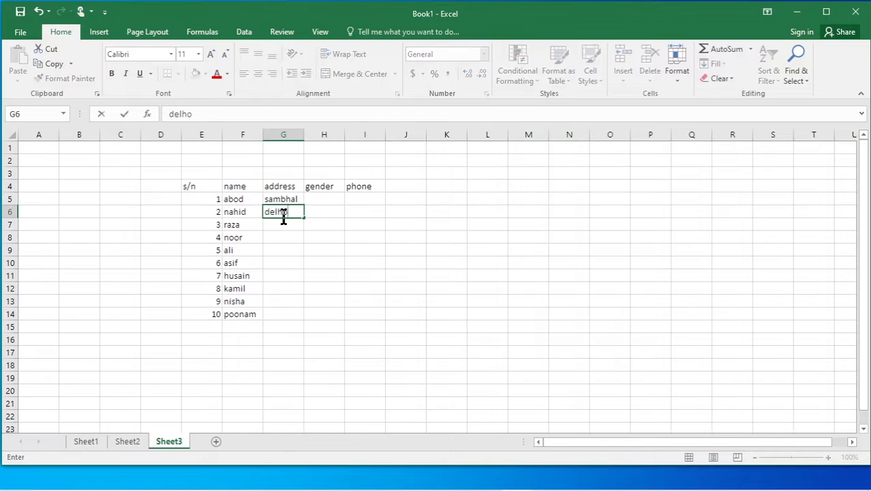
{"action": "key", "text": "Return"}
{"action": "type", "text": "mbd"}
{"action": "key", "text": "Return"}
{"action": "type", "text": "sbl"}
{"action": "key", "text": "Return"}
{"action": "type", "text": "s"}
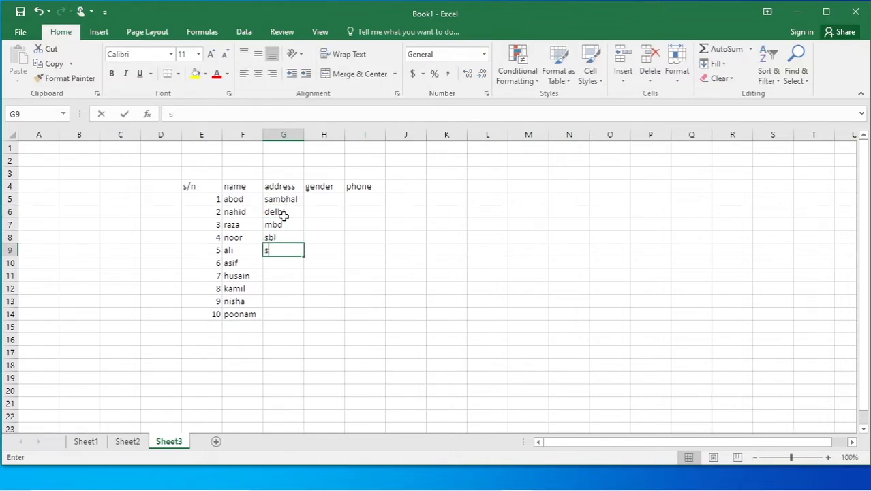
{"action": "type", "text": "araitarin"}
{"action": "key", "text": "Return"}
{"action": "type", "text": "sambhal"}
{"action": "key", "text": "Return"}
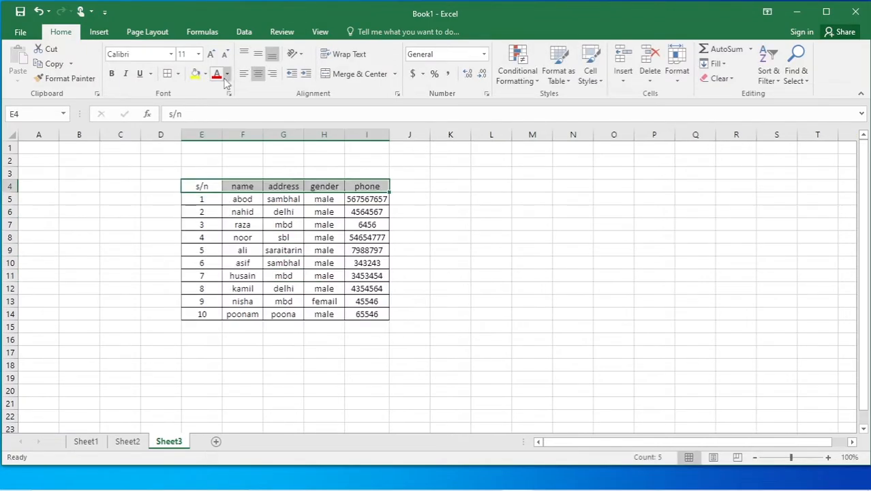
{"action": "left_click", "coordinate": [528, 288]}
Shade the data rows E5:I14 light blue instead of light gold.
{"action": "left_click_drag", "start_coordinate": [202, 199], "coordinate": [368, 313]}
{"action": "left_click", "coordinate": [205, 74]}
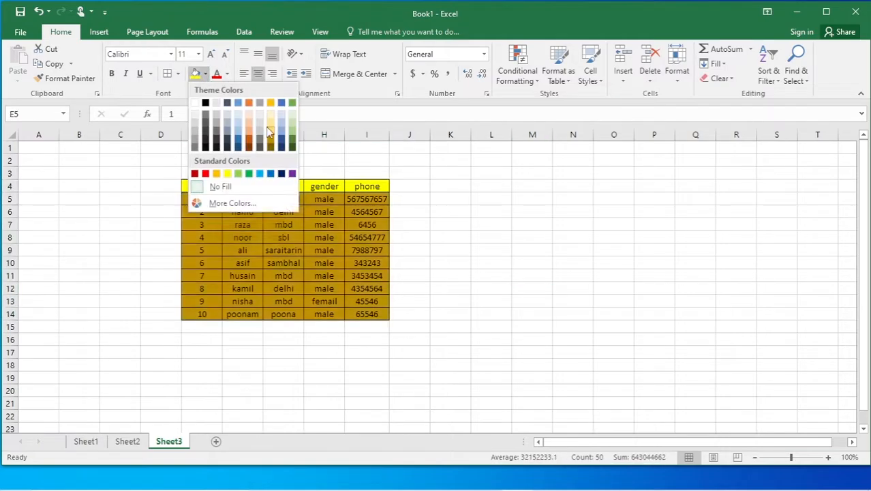
{"action": "left_click", "coordinate": [270, 123]}
{"action": "left_click", "coordinate": [205, 73]}
{"action": "left_click", "coordinate": [238, 115]}
{"action": "left_click", "coordinate": [524, 271]}
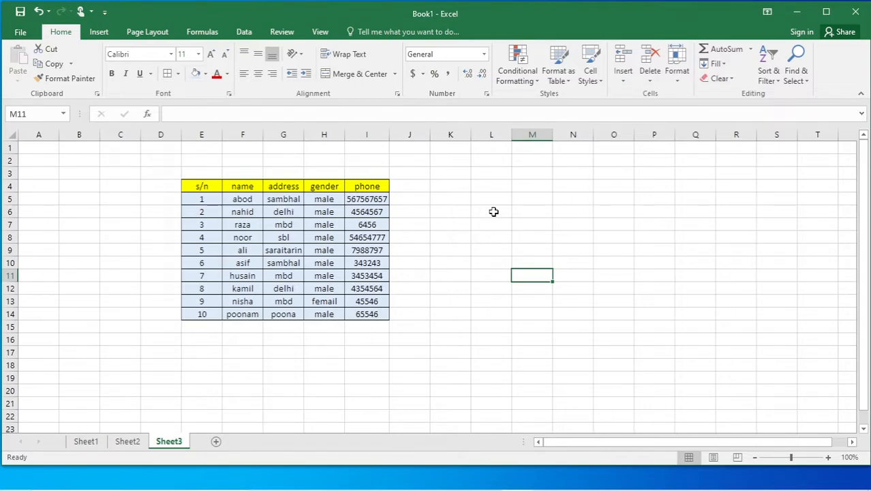
{"action": "left_click_drag", "start_coordinate": [195, 186], "coordinate": [360, 186]}
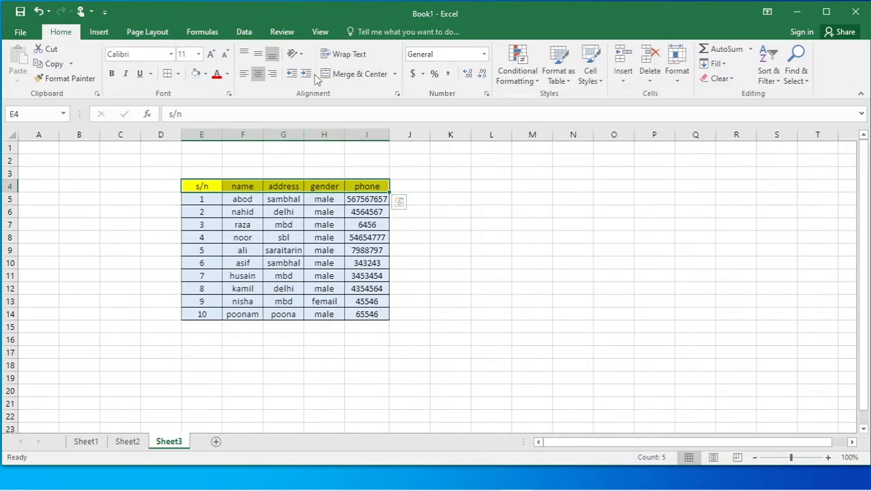
Try Angle Counterclockwise, Angle Clockwise, Vertical Text and Rotate Text Up on the headers.
{"action": "left_click", "coordinate": [303, 55]}
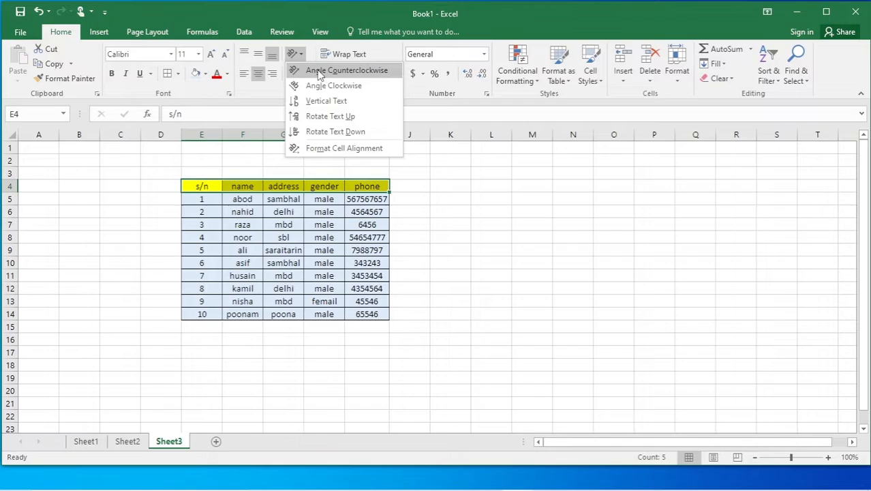
{"action": "left_click", "coordinate": [317, 71]}
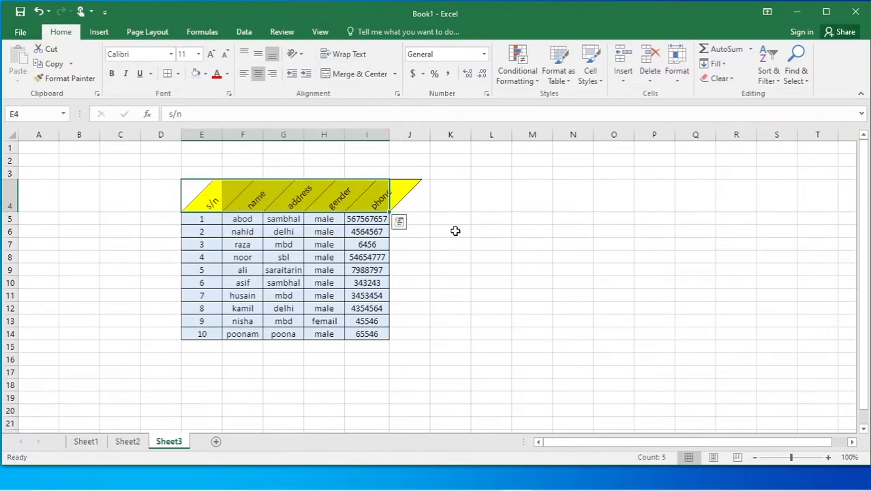
{"action": "left_click", "coordinate": [467, 234]}
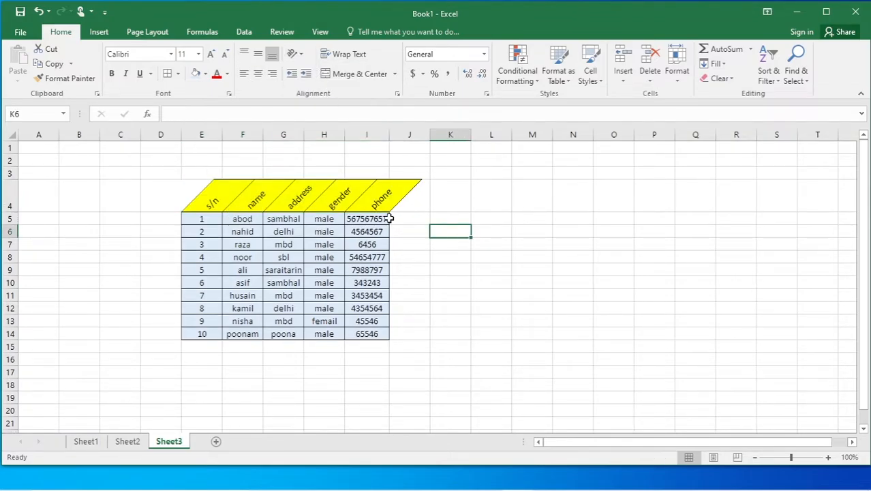
{"action": "left_click_drag", "start_coordinate": [214, 195], "coordinate": [383, 204]}
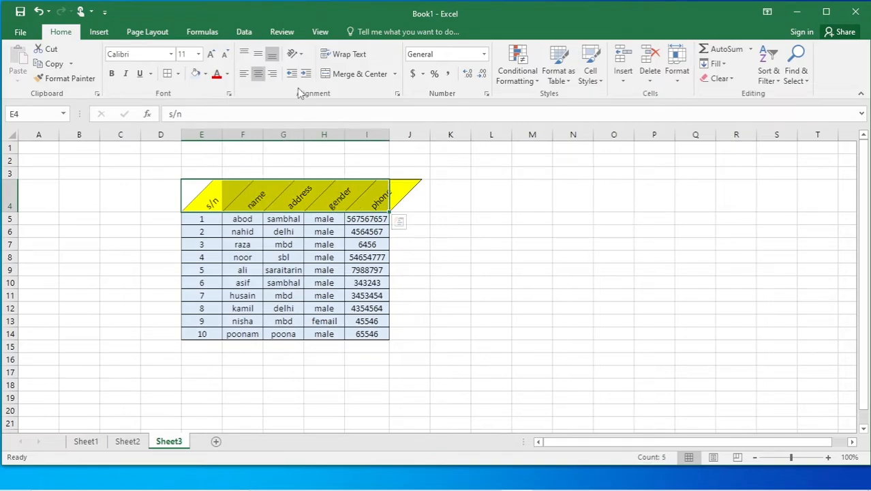
{"action": "left_click", "coordinate": [300, 54]}
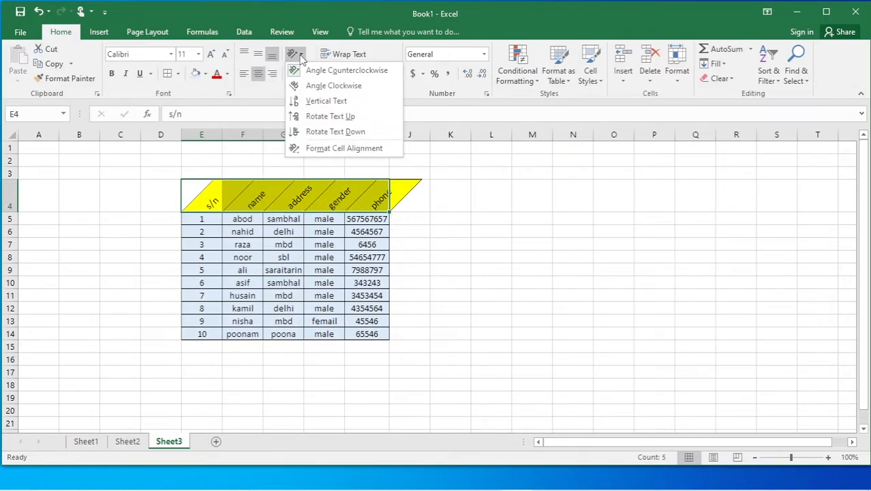
{"action": "left_click", "coordinate": [308, 87]}
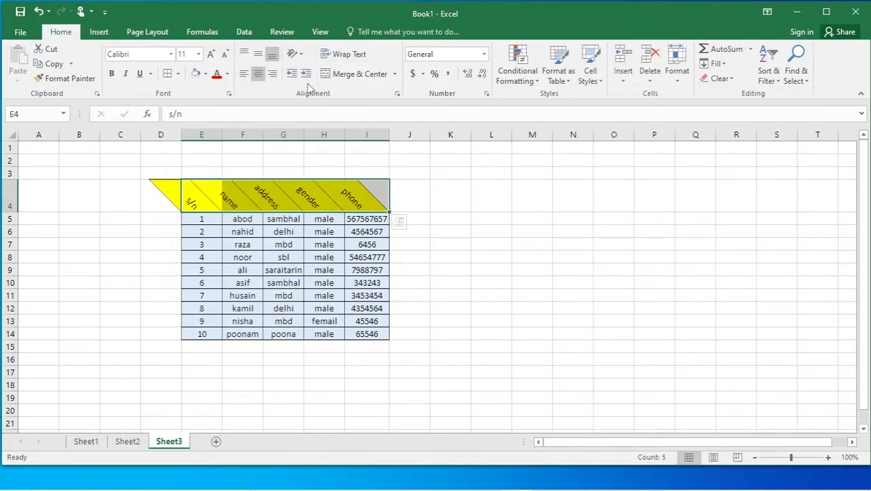
{"action": "left_click", "coordinate": [296, 53]}
{"action": "left_click", "coordinate": [314, 102]}
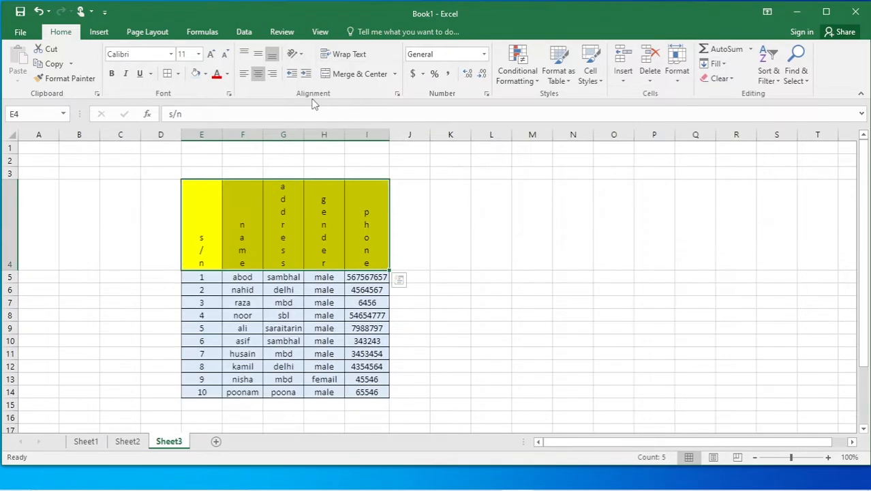
{"action": "left_click", "coordinate": [300, 54]}
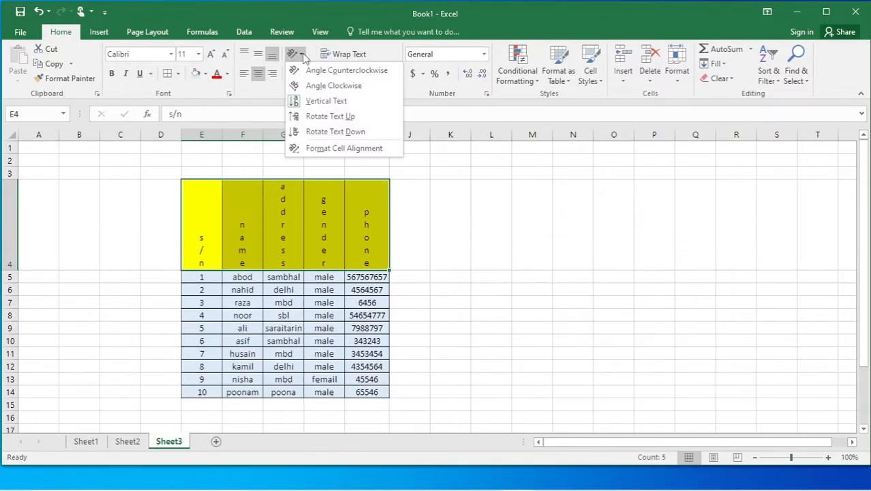
{"action": "left_click", "coordinate": [317, 117]}
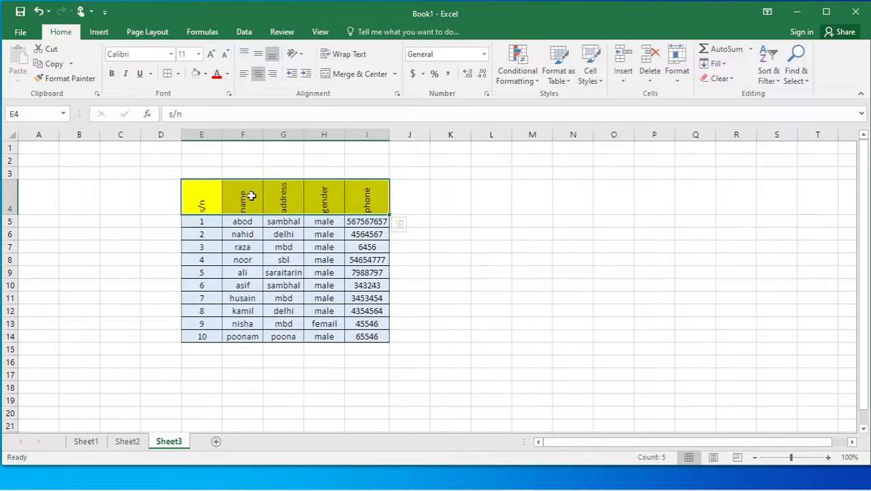
{"action": "left_click", "coordinate": [450, 219]}
Rotate the E4:I4 headers down, then settle on Angle Counterclockwise.
{"action": "left_click_drag", "start_coordinate": [197, 195], "coordinate": [370, 210]}
{"action": "left_click", "coordinate": [303, 57]}
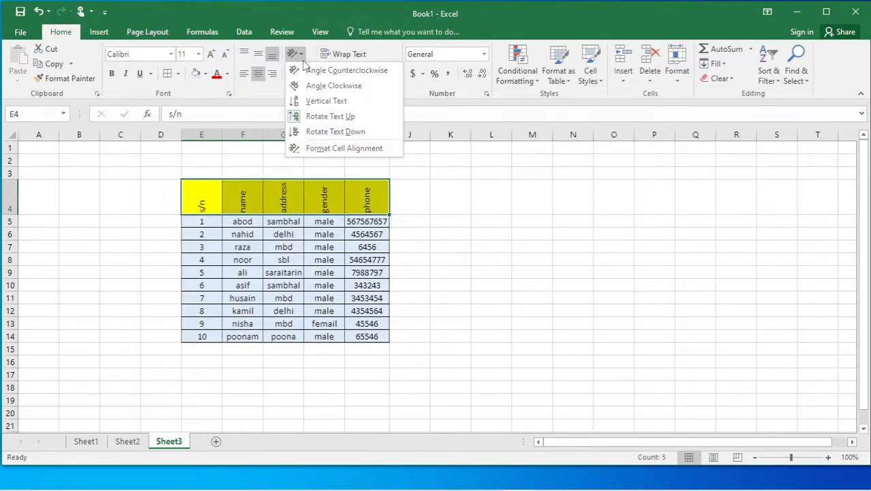
{"action": "left_click", "coordinate": [319, 130]}
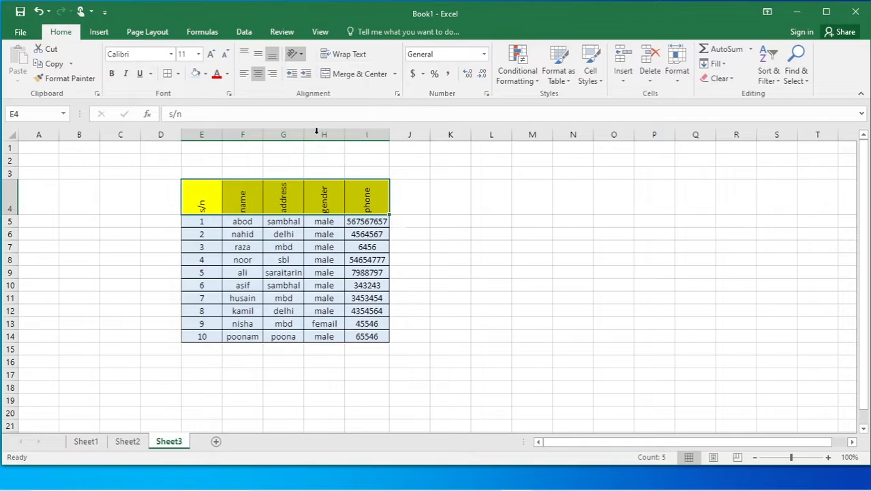
{"action": "left_click", "coordinate": [462, 233]}
{"action": "left_click_drag", "start_coordinate": [218, 198], "coordinate": [363, 193]}
{"action": "left_click", "coordinate": [298, 54]}
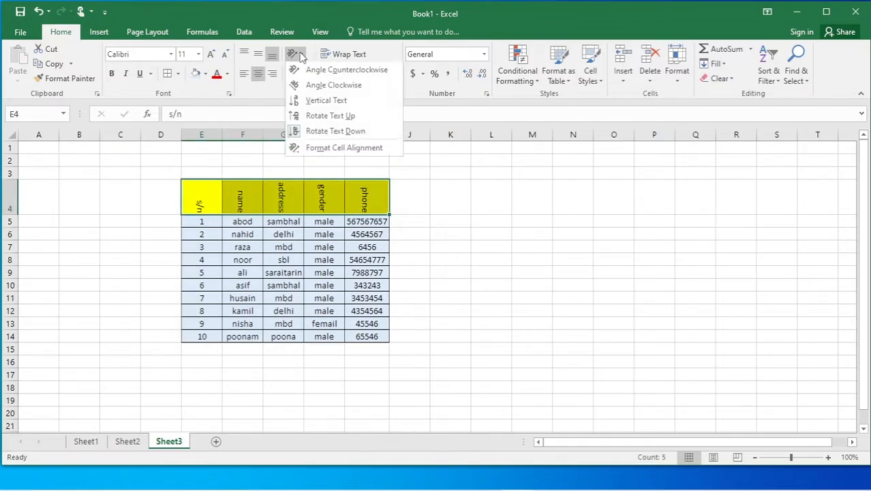
{"action": "left_click", "coordinate": [314, 68]}
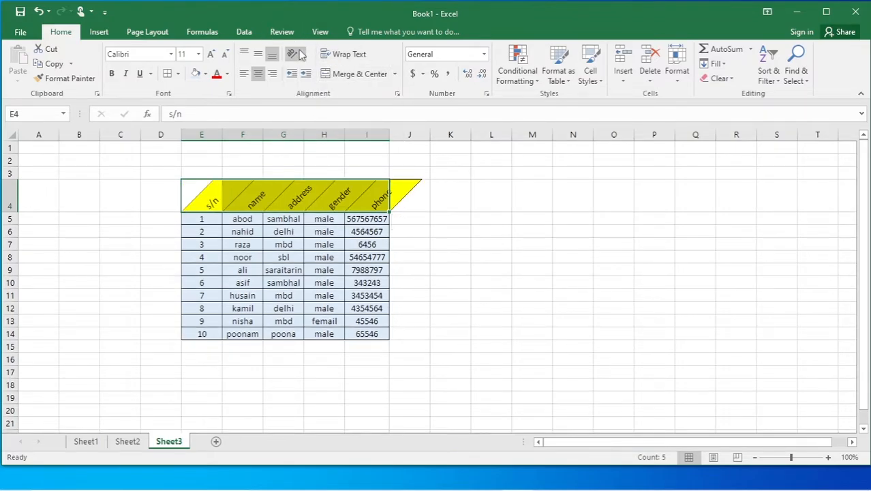
{"action": "left_click", "coordinate": [296, 54]}
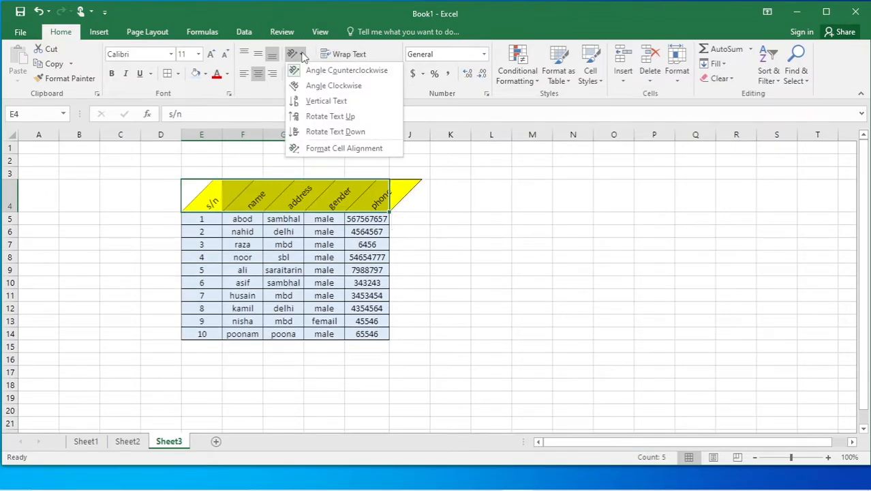
Set the header text orientation to 30 degrees in Format Cells alignment.
{"action": "left_click", "coordinate": [325, 149]}
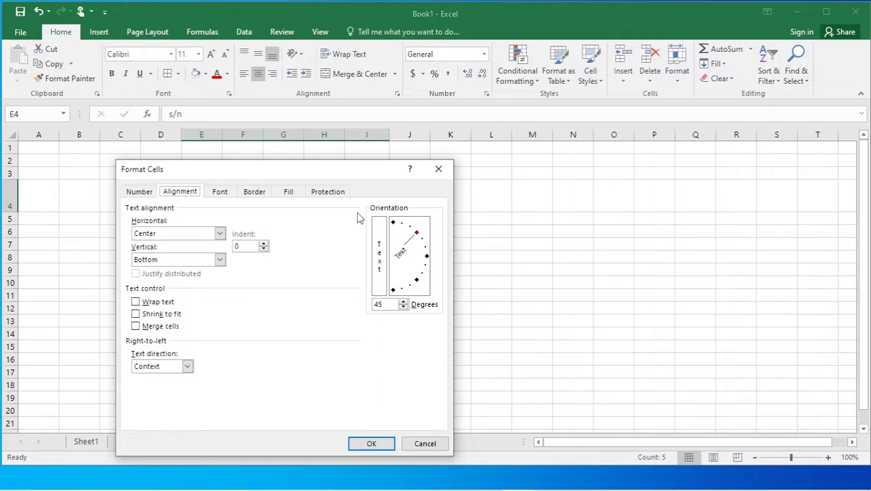
{"action": "left_click_drag", "start_coordinate": [327, 171], "coordinate": [614, 92]}
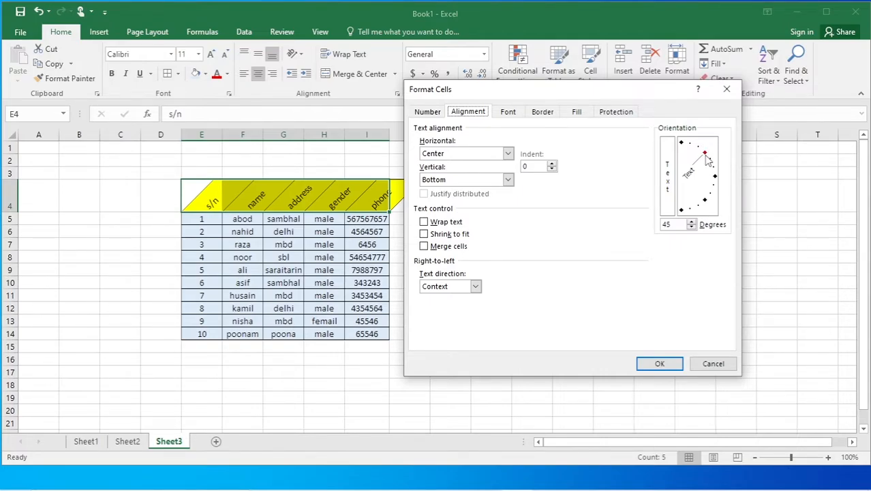
{"action": "left_click", "coordinate": [708, 161]}
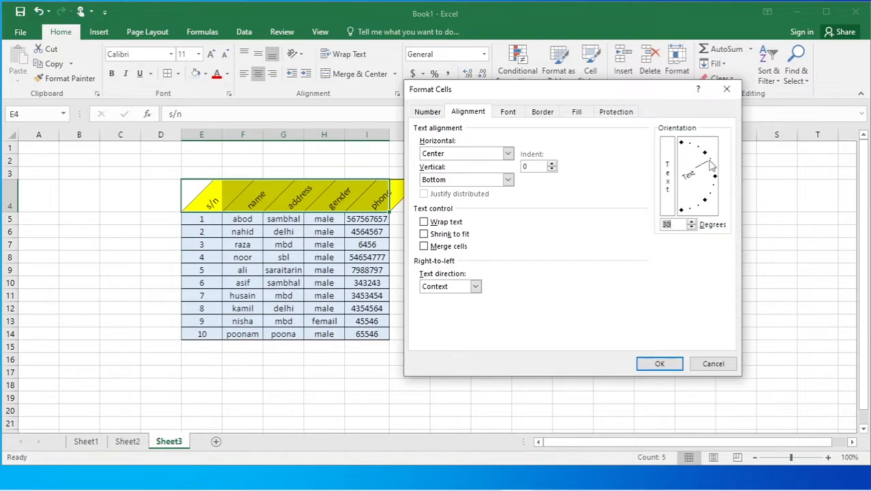
{"action": "left_click", "coordinate": [659, 363]}
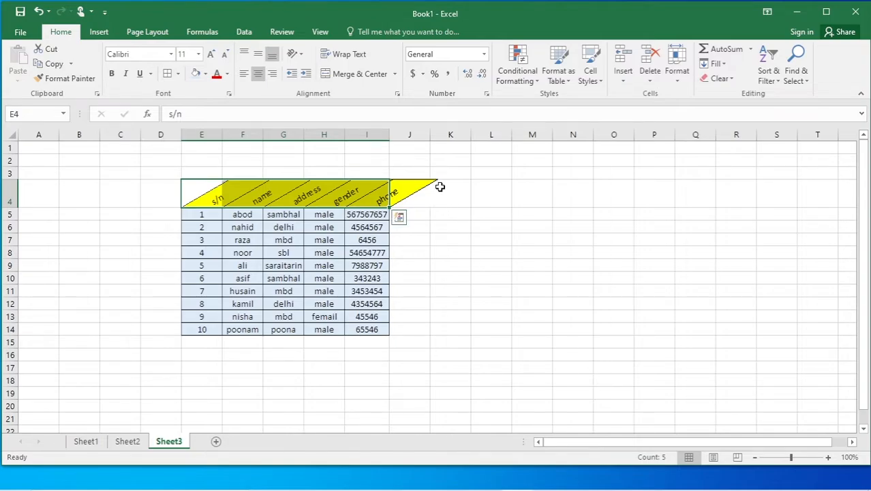
Raise the header text angle to 70 degrees.
{"action": "left_click", "coordinate": [302, 54]}
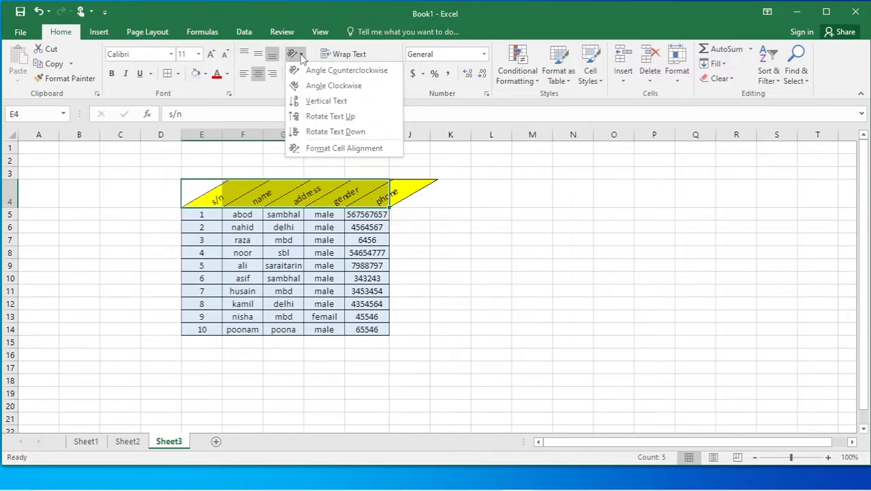
{"action": "left_click", "coordinate": [348, 149]}
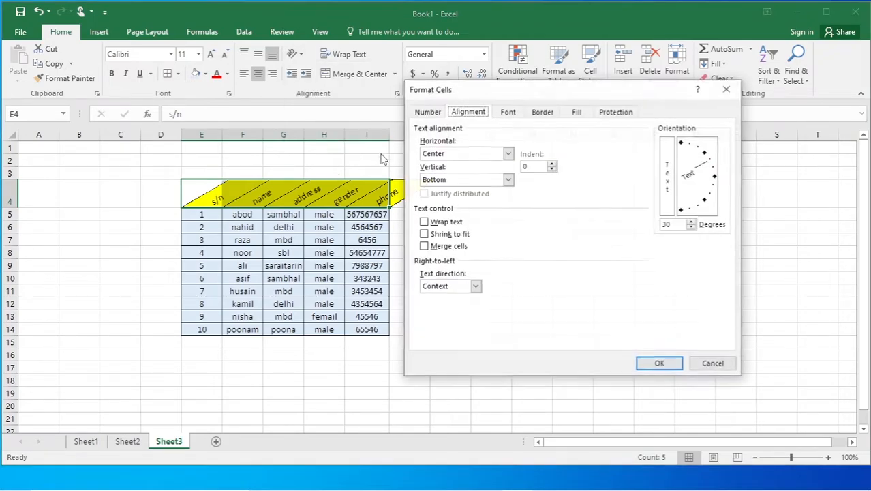
{"action": "left_click_drag", "start_coordinate": [711, 163], "coordinate": [692, 144]}
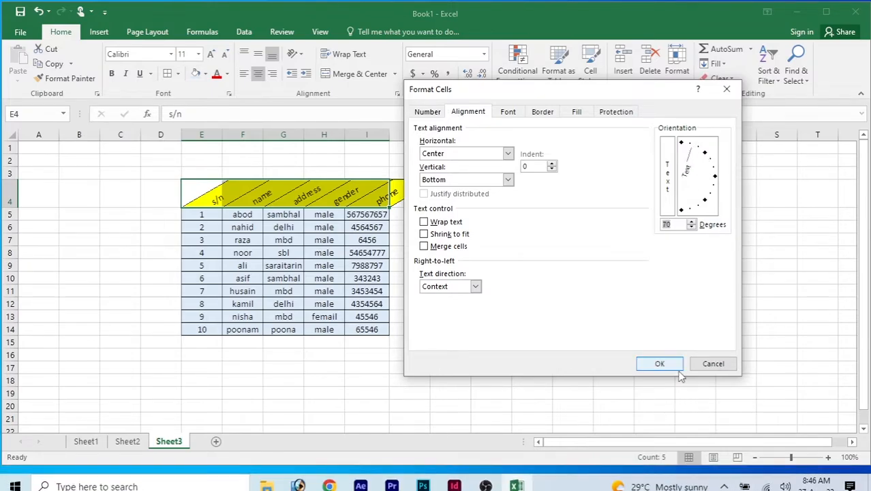
{"action": "left_click", "coordinate": [659, 363]}
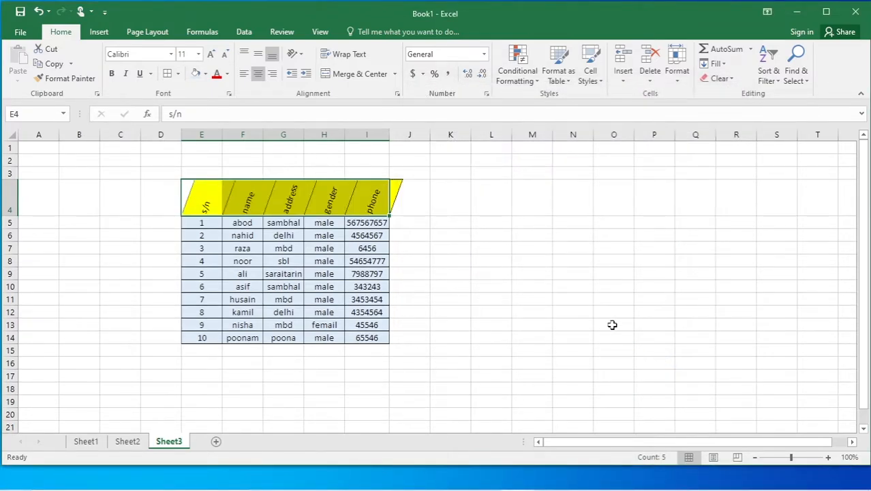
{"action": "left_click", "coordinate": [486, 271]}
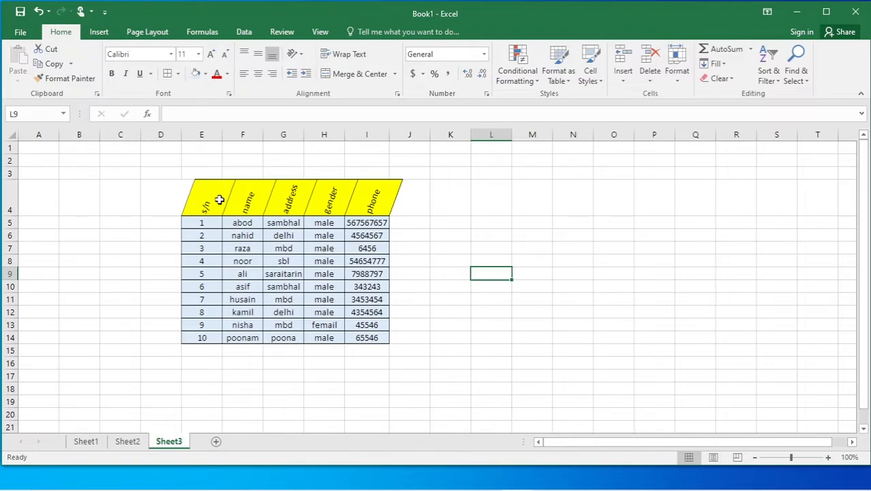
Apply Angle Clockwise, then Vertical Text, to all table text E4:I15.
{"action": "left_click_drag", "start_coordinate": [216, 201], "coordinate": [360, 337]}
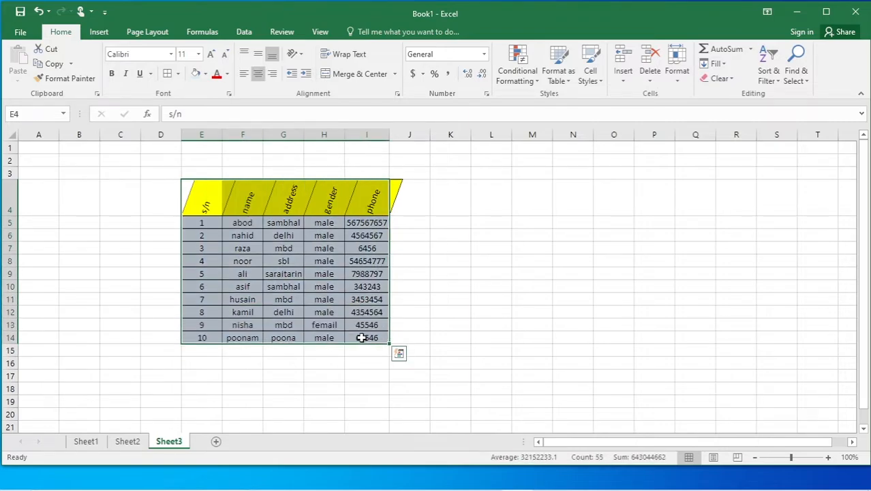
{"action": "left_click", "coordinate": [300, 54]}
{"action": "left_click", "coordinate": [308, 86]}
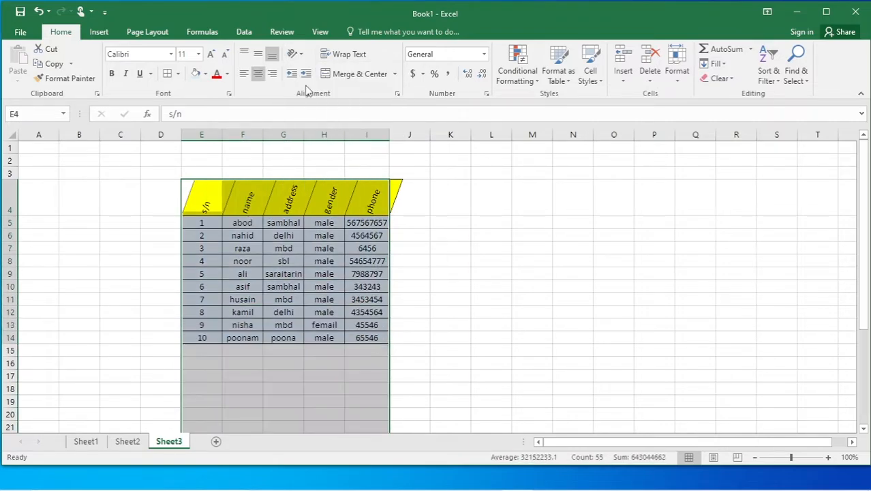
{"action": "left_click_drag", "start_coordinate": [864, 203], "coordinate": [864, 234]}
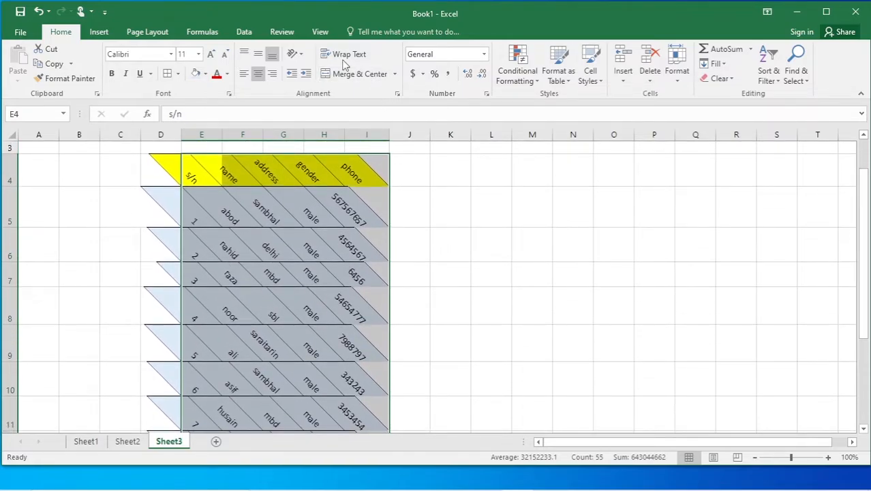
{"action": "left_click", "coordinate": [292, 54]}
{"action": "left_click", "coordinate": [314, 101]}
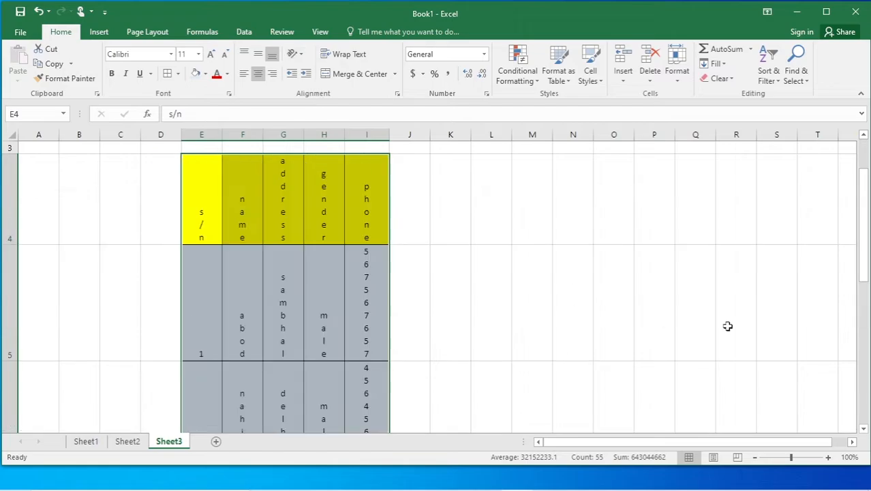
{"action": "mouse_move", "coordinate": [865, 227]}
{"action": "left_mouse_down"}
{"action": "mouse_move", "coordinate": [867, 387]}
{"action": "mouse_move", "coordinate": [866, 216]}
{"action": "left_mouse_up"}
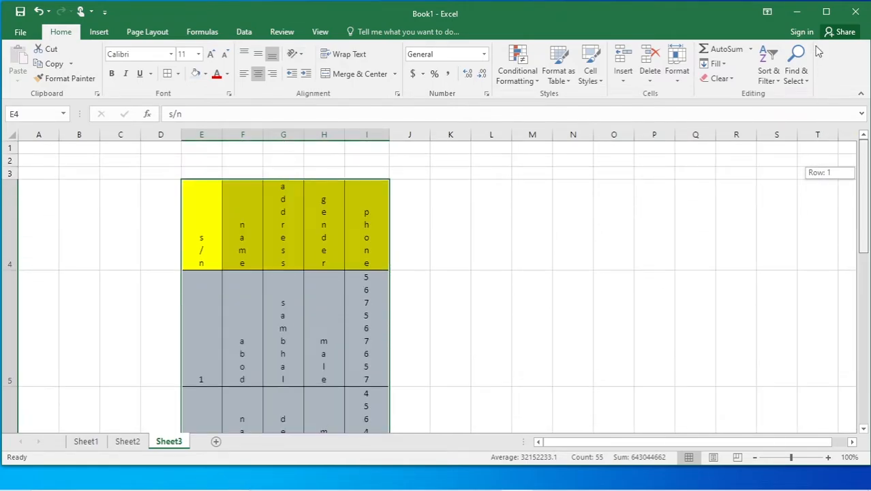
Toggle Angle Counterclockwise on and off so the text reads horizontally.
{"action": "left_click", "coordinate": [302, 54]}
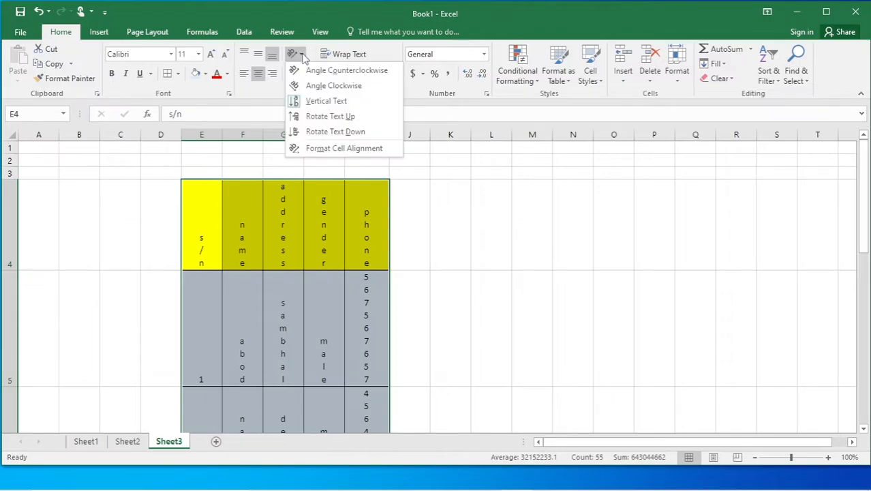
{"action": "left_click", "coordinate": [308, 73]}
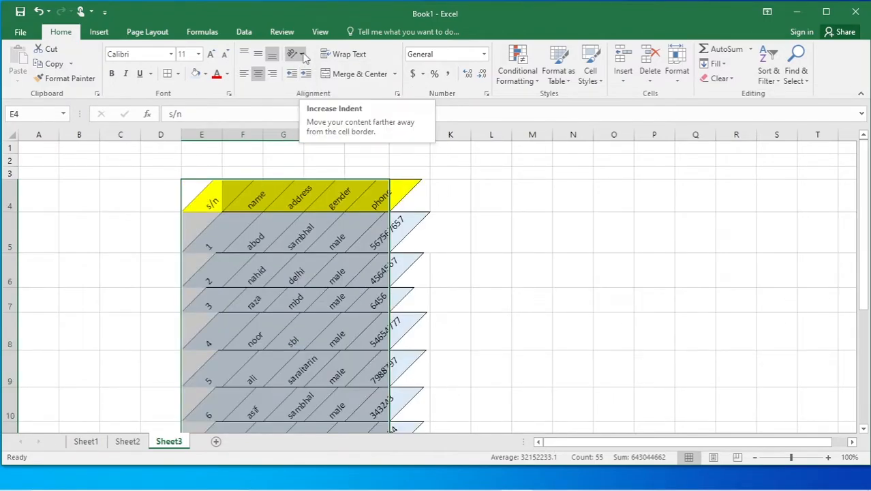
{"action": "left_click", "coordinate": [297, 55]}
{"action": "left_click", "coordinate": [306, 72]}
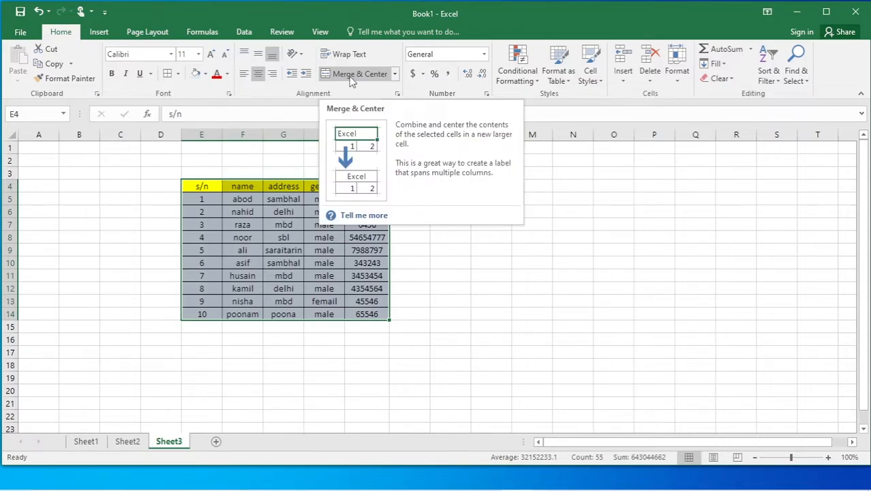
{"action": "left_click", "coordinate": [498, 262]}
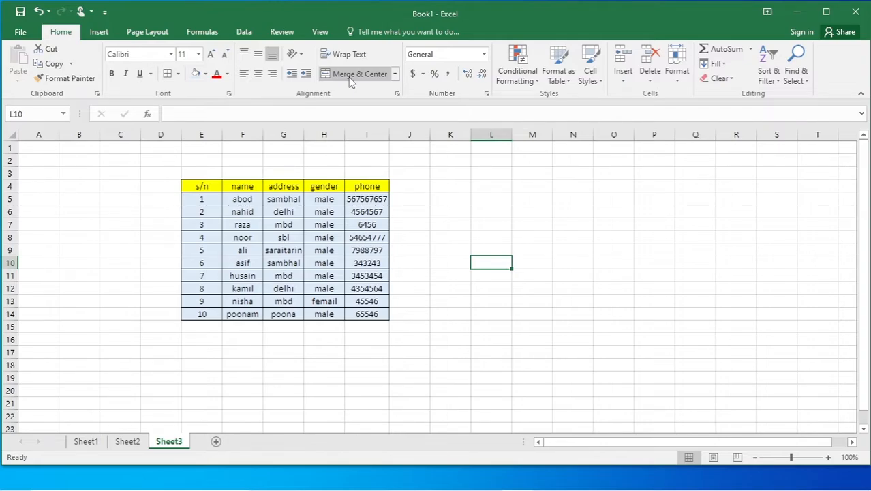
Type the title 'moin tech support' in G2 above the table.
{"action": "left_click", "coordinate": [394, 74]}
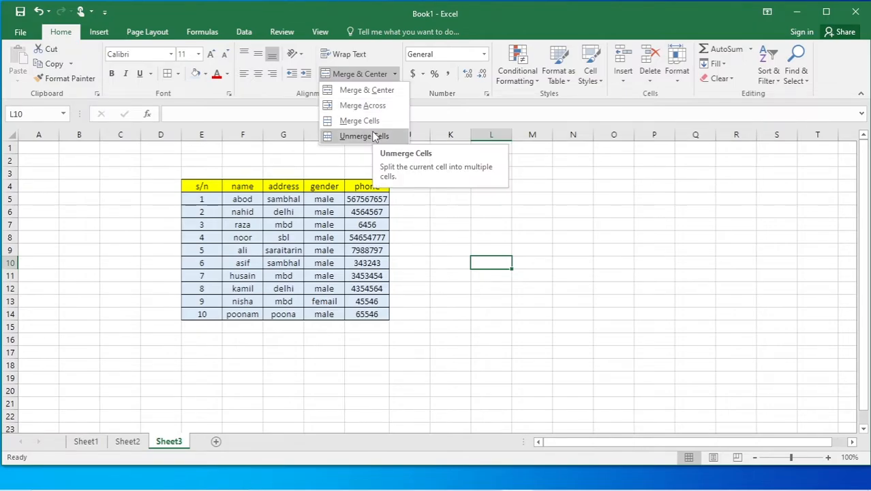
{"action": "left_click", "coordinate": [492, 344]}
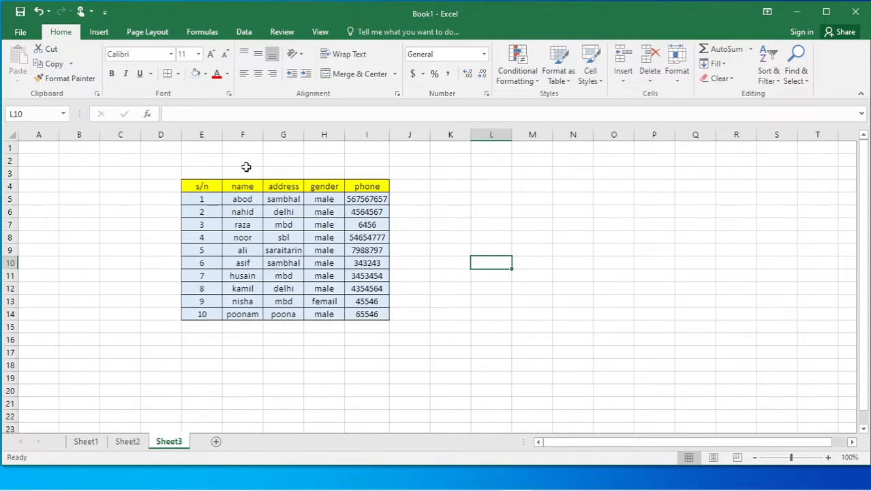
{"action": "left_click", "coordinate": [271, 161]}
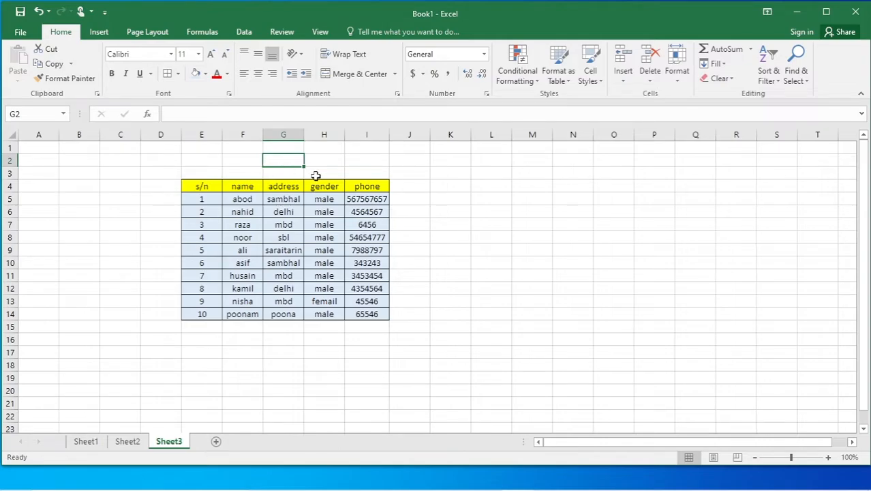
{"action": "type", "text": "moin tech support"}
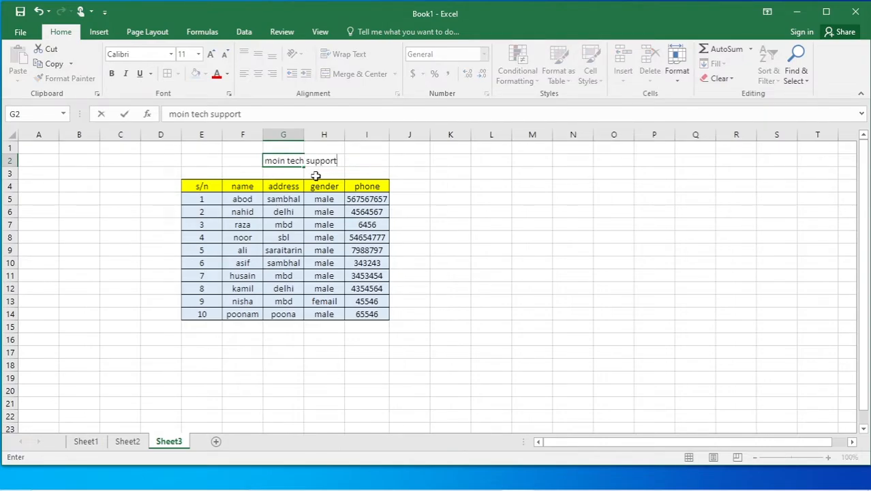
{"action": "left_click", "coordinate": [476, 233]}
Enlarge the G2:H2 title font six sizes larger.
{"action": "left_click", "coordinate": [276, 162]}
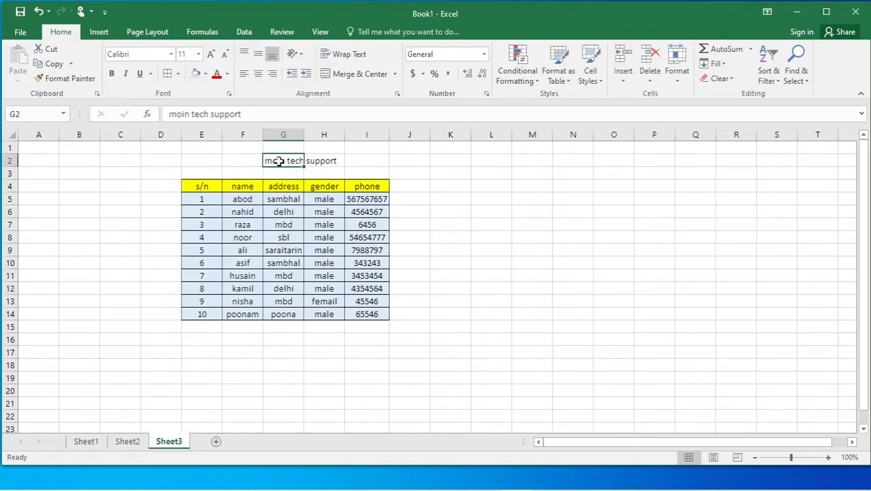
{"action": "left_click_drag", "start_coordinate": [279, 161], "coordinate": [331, 167]}
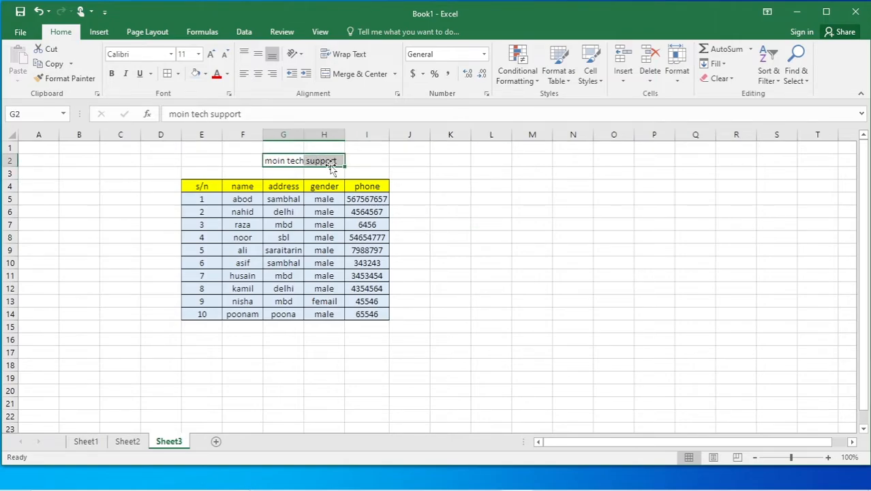
{"action": "left_click", "coordinate": [211, 53]}
{"action": "left_click", "coordinate": [211, 54]}
{"action": "left_click", "coordinate": [211, 53]}
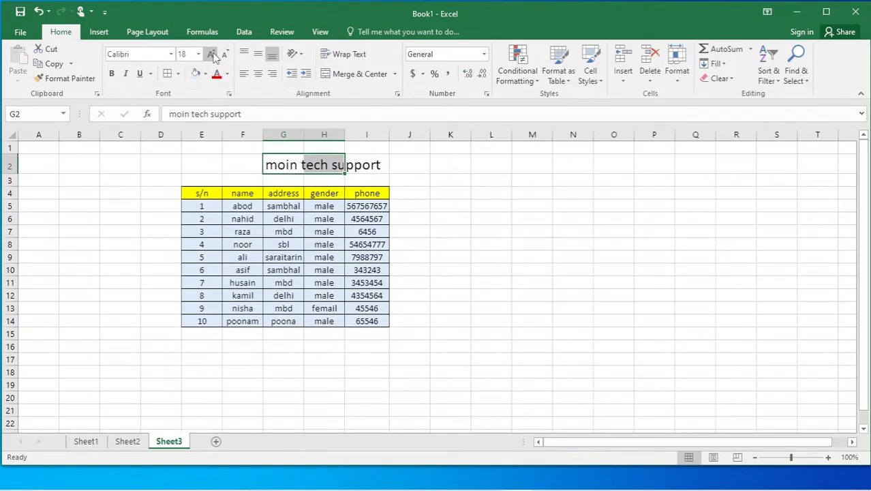
{"action": "left_click", "coordinate": [211, 54]}
{"action": "left_click", "coordinate": [211, 54]}
{"action": "left_click", "coordinate": [211, 54]}
{"action": "left_click", "coordinate": [211, 54]}
{"action": "left_click_drag", "start_coordinate": [483, 214], "coordinate": [484, 220]}
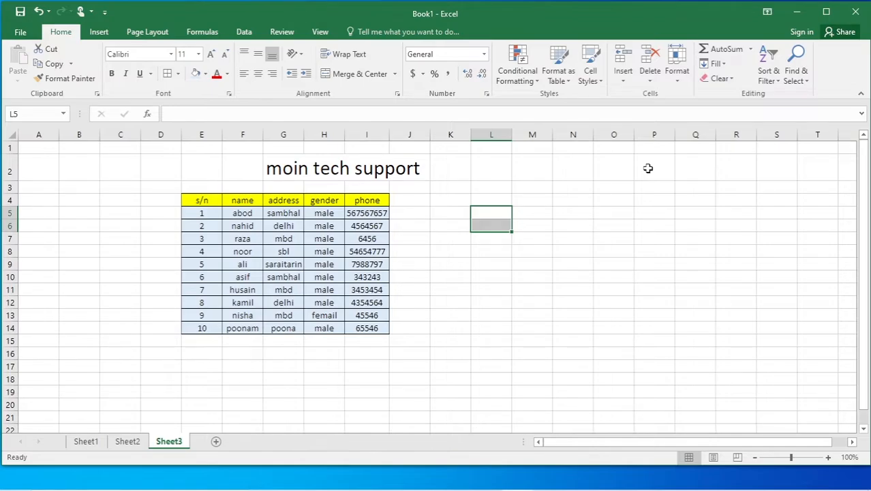
Undo the font size increase and the title entry with Ctrl+Z.
{"action": "left_click", "coordinate": [539, 311]}
{"action": "key", "text": "ctrl+z"}
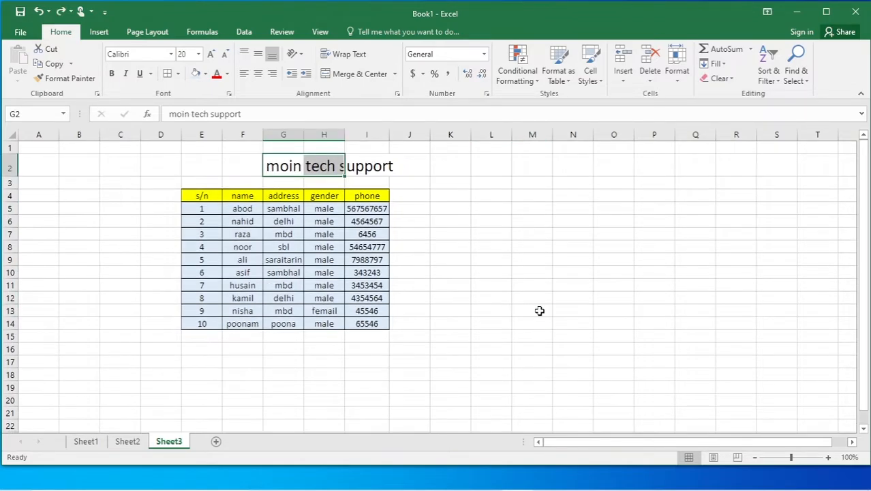
{"action": "key", "text": "ctrl+z"}
{"action": "key", "text": "ctrl+z"}
{"action": "key", "text": "ctrl+z"}
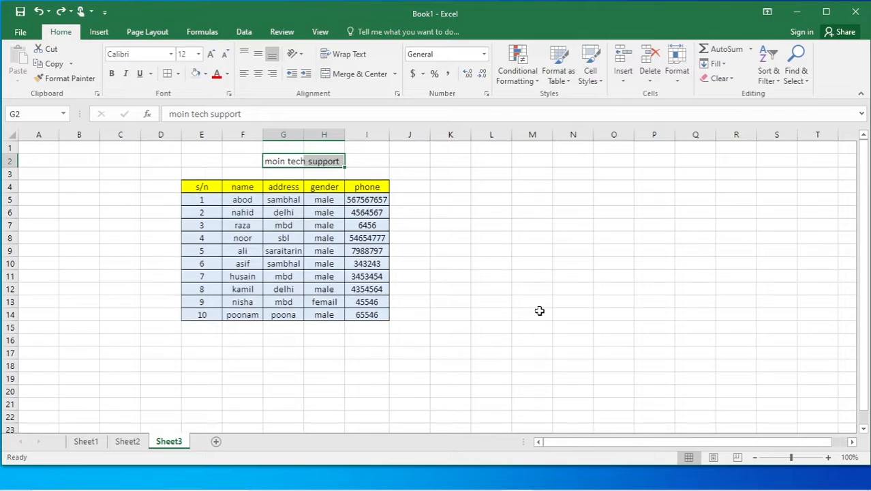
{"action": "left_click", "coordinate": [527, 273]}
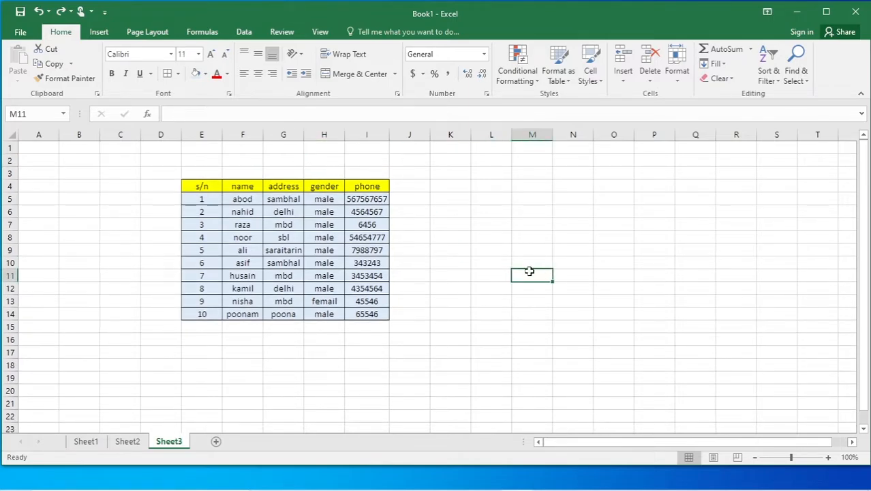
Merge and center E1:I3, then type 'zafarcomputer' into it.
{"action": "left_click", "coordinate": [204, 148]}
{"action": "left_click_drag", "start_coordinate": [217, 156], "coordinate": [382, 173]}
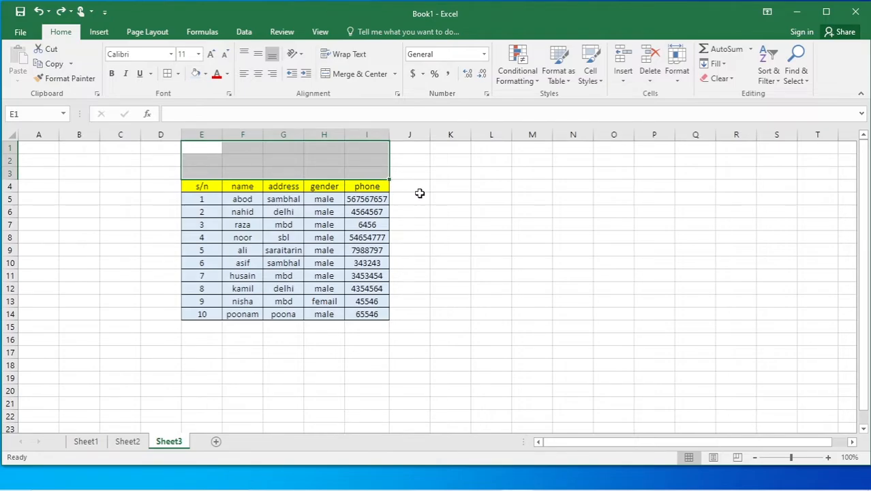
{"action": "left_click", "coordinate": [346, 74]}
{"action": "left_click", "coordinate": [479, 246]}
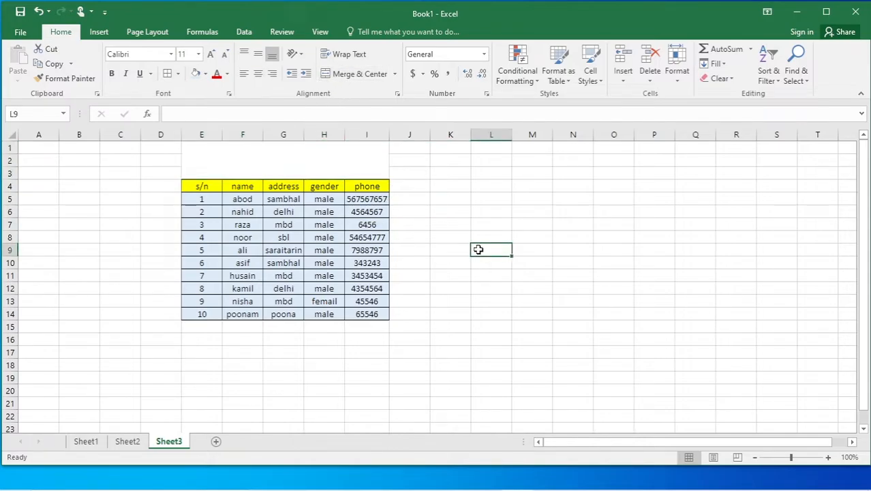
{"action": "left_click", "coordinate": [271, 163]}
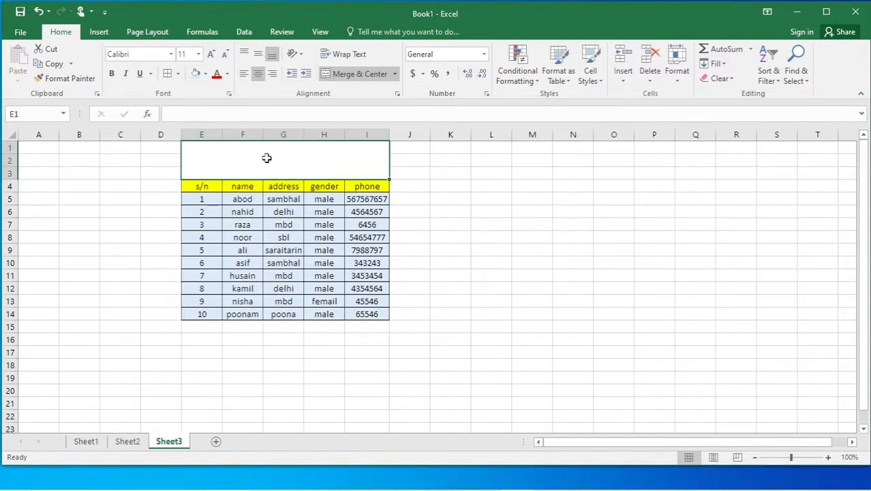
{"action": "type", "text": "zafarcomputer"}
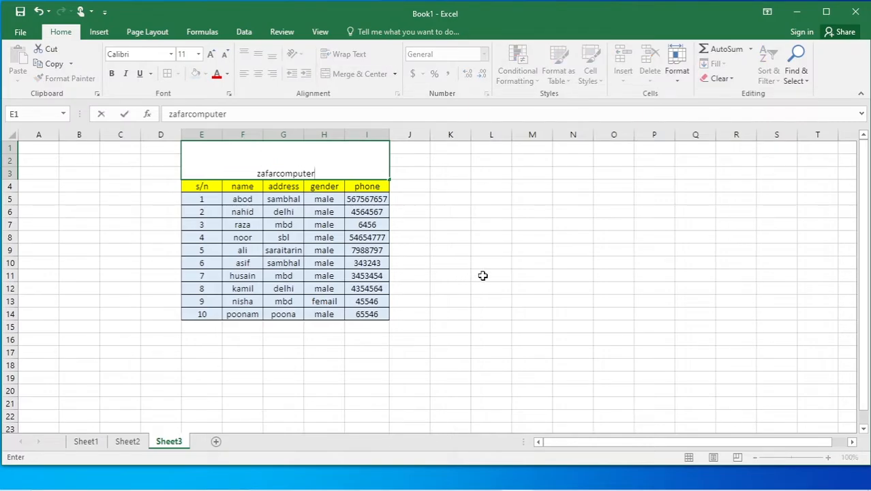
{"action": "left_click", "coordinate": [482, 276]}
Set the zafarcomputer title to font size 36.
{"action": "left_click", "coordinate": [303, 164]}
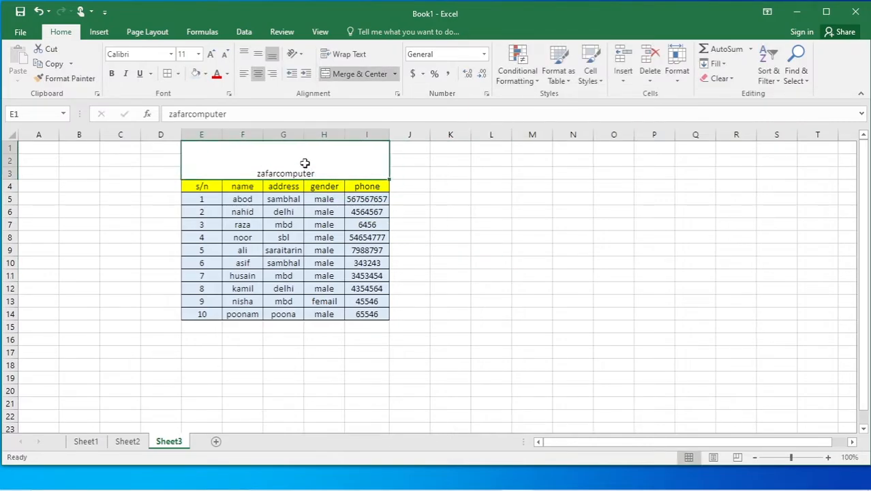
{"action": "left_click", "coordinate": [210, 54]}
{"action": "left_click", "coordinate": [210, 55]}
{"action": "left_click", "coordinate": [210, 55]}
{"action": "left_click", "coordinate": [210, 55]}
{"action": "left_click", "coordinate": [210, 54]}
{"action": "left_click", "coordinate": [210, 54]}
{"action": "left_click", "coordinate": [210, 54]}
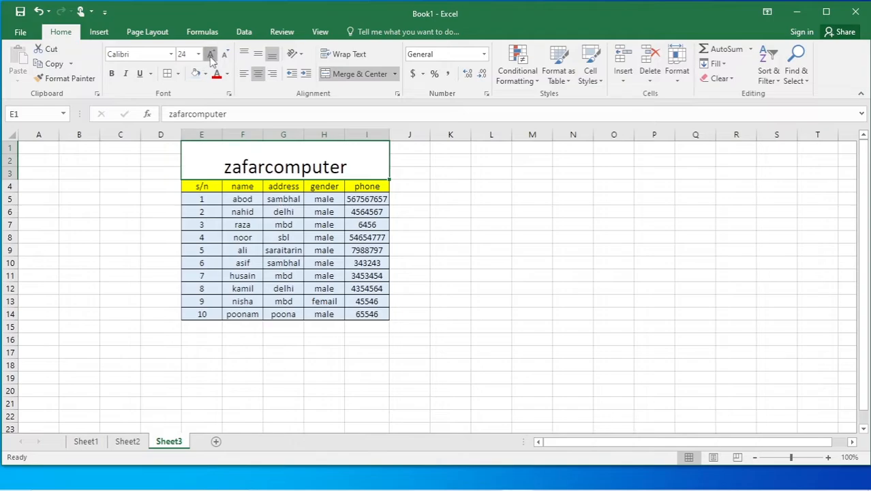
{"action": "left_click", "coordinate": [210, 54]}
{"action": "left_click", "coordinate": [210, 54]}
{"action": "left_click", "coordinate": [210, 55]}
{"action": "left_click", "coordinate": [210, 54]}
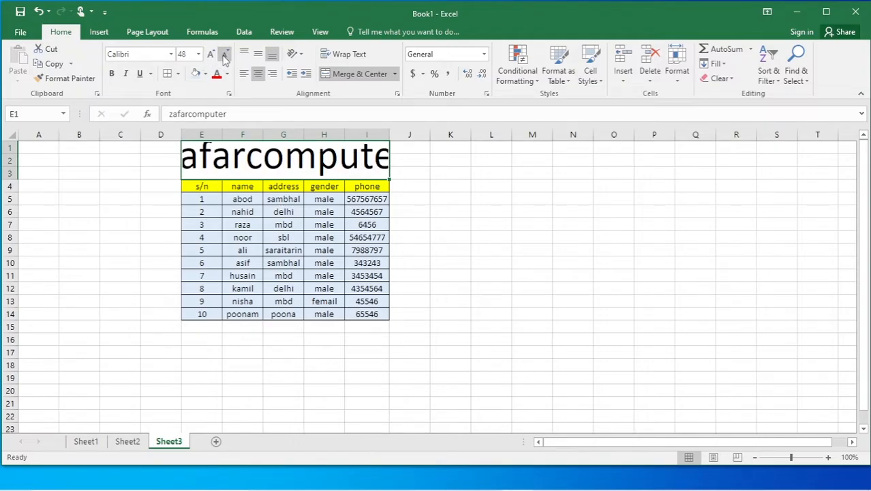
{"action": "left_click", "coordinate": [224, 55]}
{"action": "left_click", "coordinate": [495, 275]}
{"action": "left_click", "coordinate": [347, 162]}
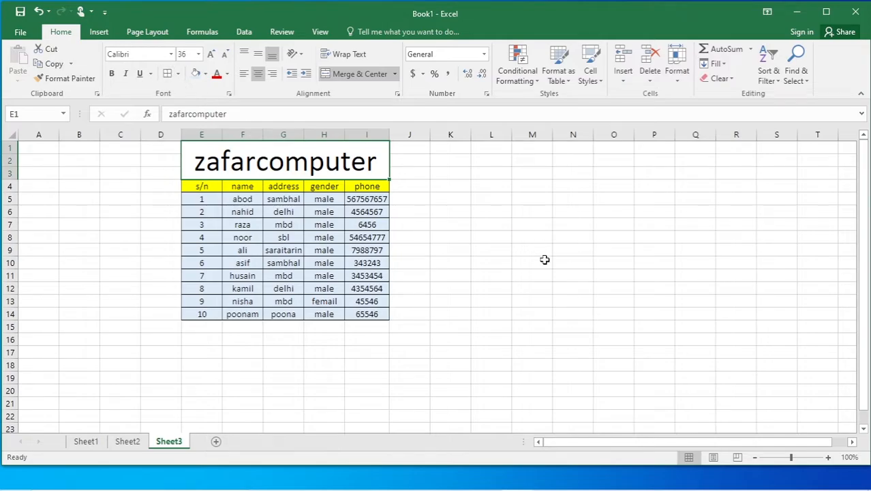
{"action": "left_click", "coordinate": [544, 261]}
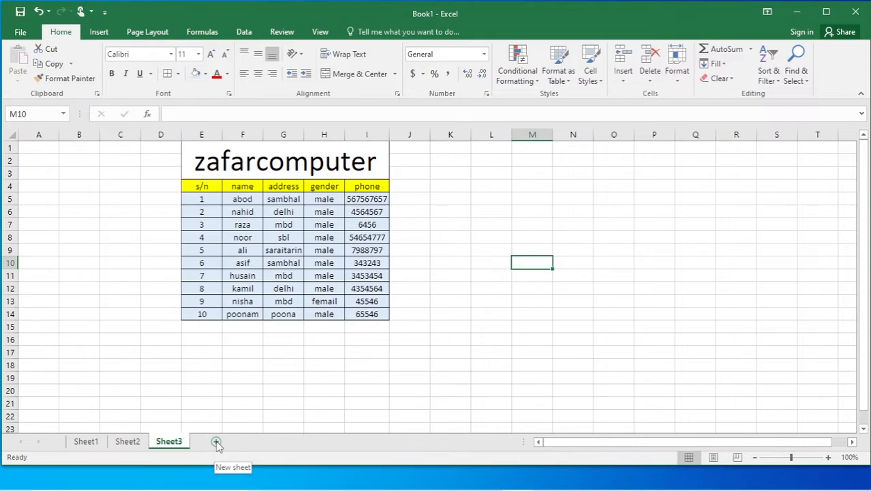
Add a new Sheet4 and merge E3:Q9 into a single cell.
{"action": "left_click", "coordinate": [216, 442]}
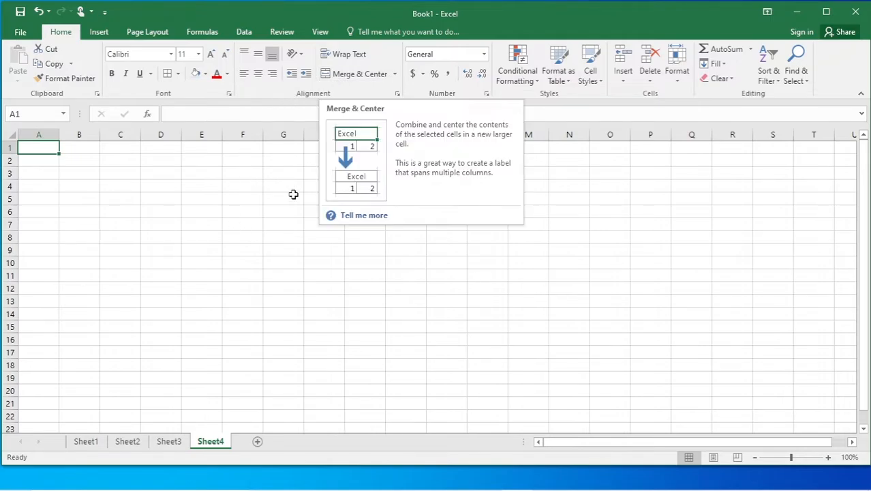
{"action": "left_click_drag", "start_coordinate": [194, 171], "coordinate": [686, 244]}
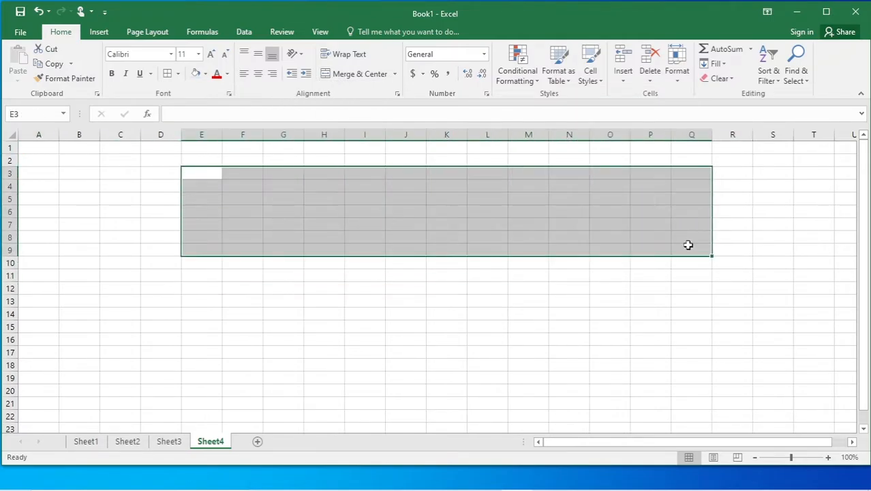
{"action": "left_click", "coordinate": [354, 74]}
Give the merged E3:Q9 block a black border.
{"action": "left_click", "coordinate": [434, 348]}
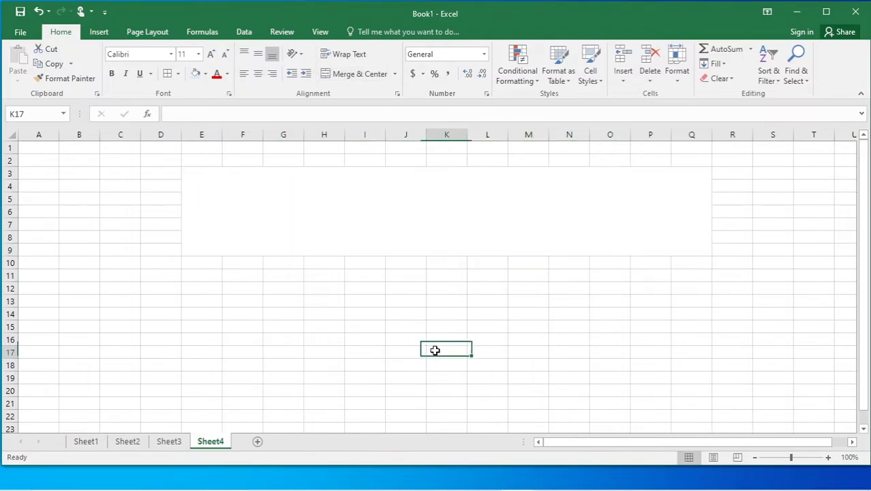
{"action": "left_click", "coordinate": [422, 201]}
{"action": "left_click", "coordinate": [167, 73]}
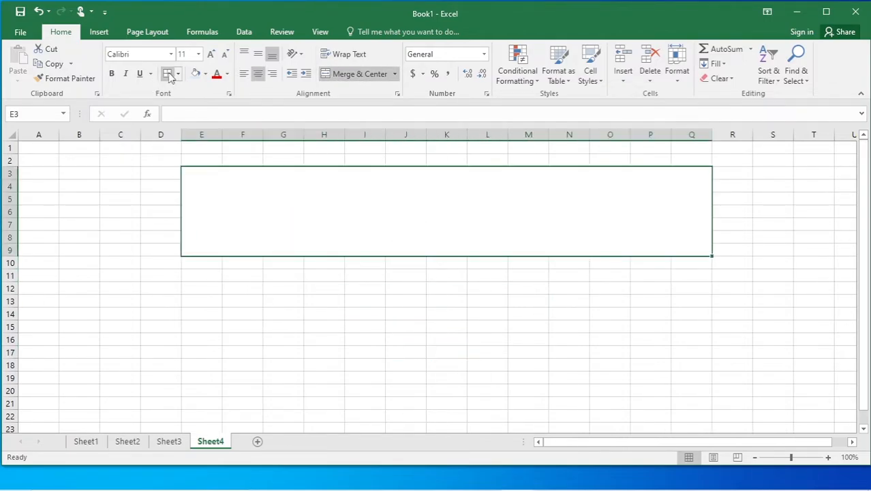
{"action": "left_click_drag", "start_coordinate": [372, 338], "coordinate": [383, 365]}
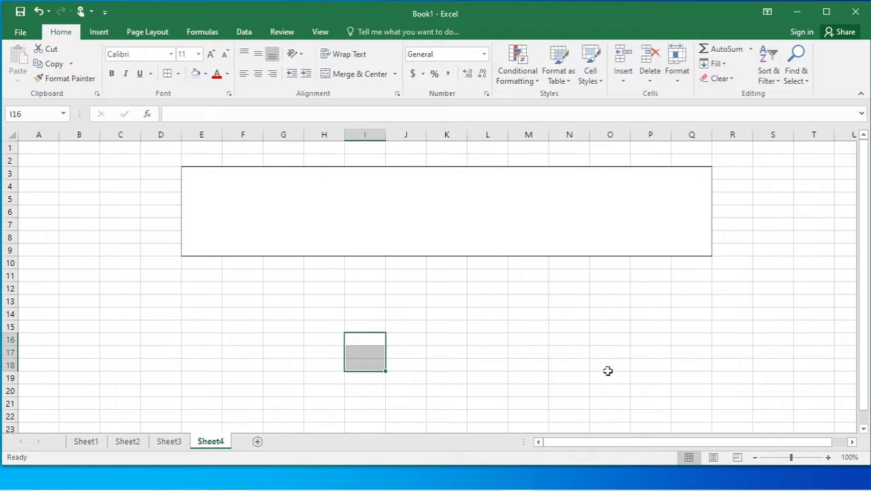
{"action": "left_click", "coordinate": [216, 307]}
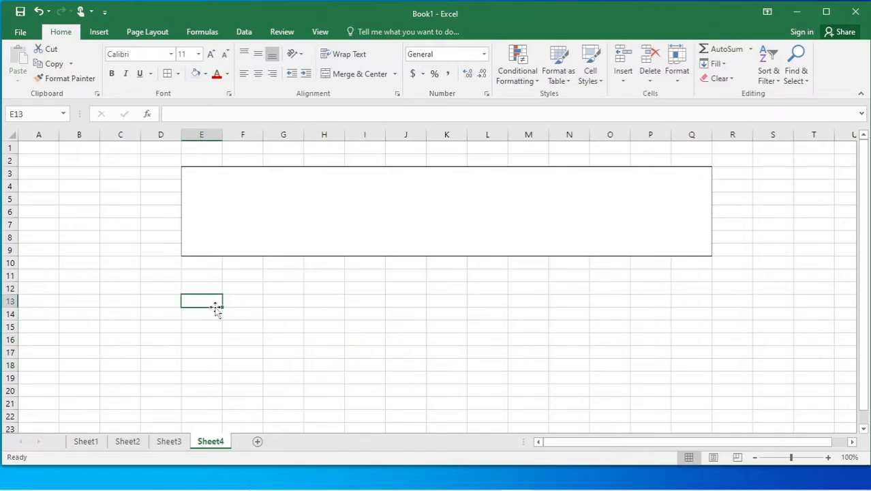
{"action": "left_click", "coordinate": [319, 215]}
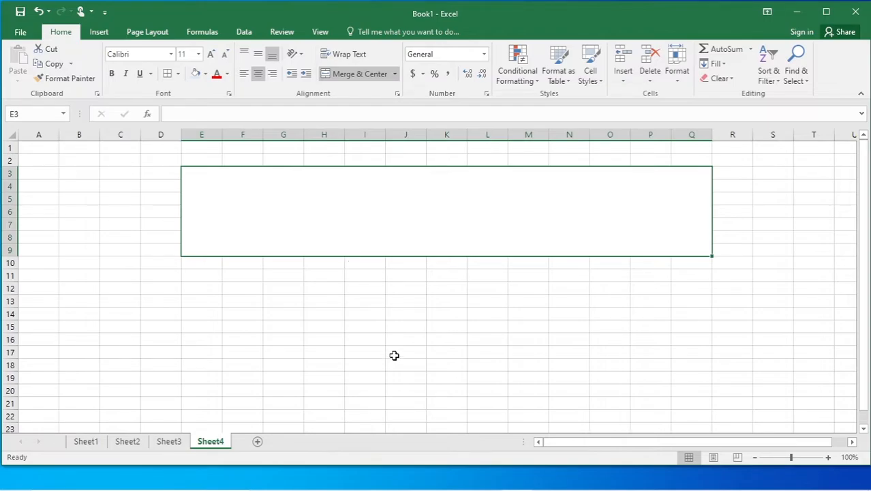
{"action": "left_click", "coordinate": [287, 315]}
Apply Unmerge Cells to the merged E3:Q9 block, leaving a grid of separately bordered cells.
{"action": "left_click", "coordinate": [381, 212]}
{"action": "left_click", "coordinate": [362, 323]}
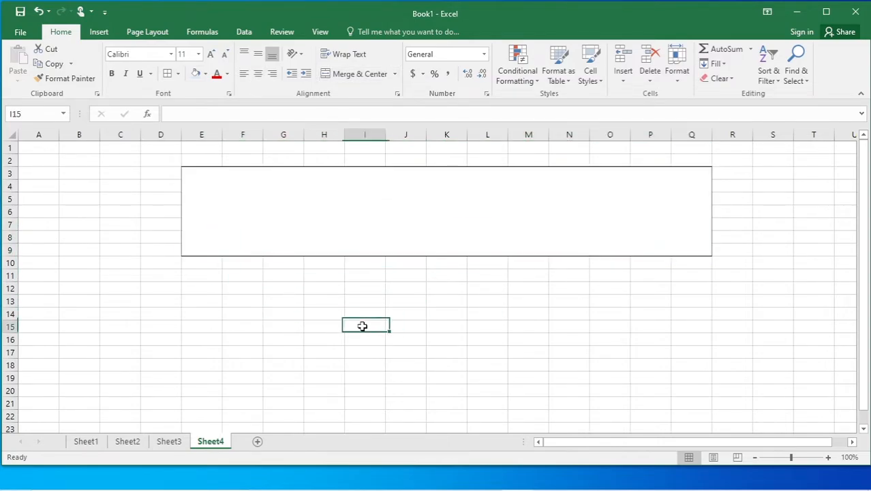
{"action": "left_click", "coordinate": [381, 193]}
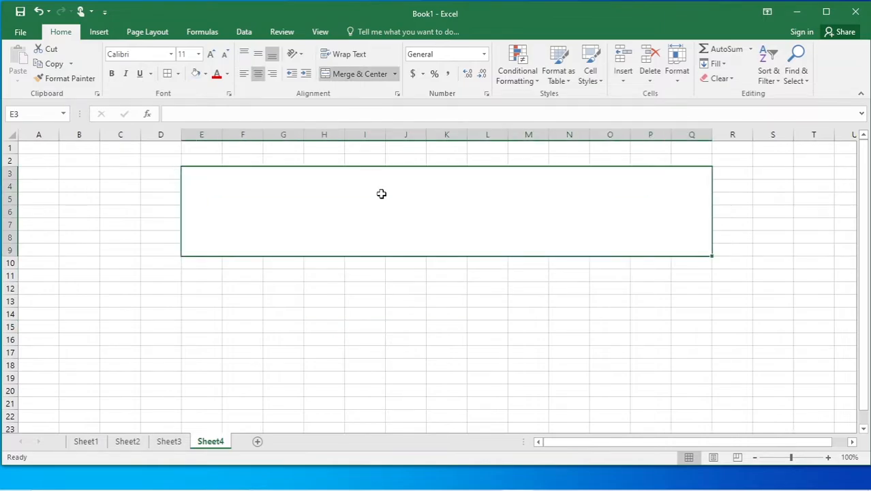
{"action": "left_click", "coordinate": [395, 74]}
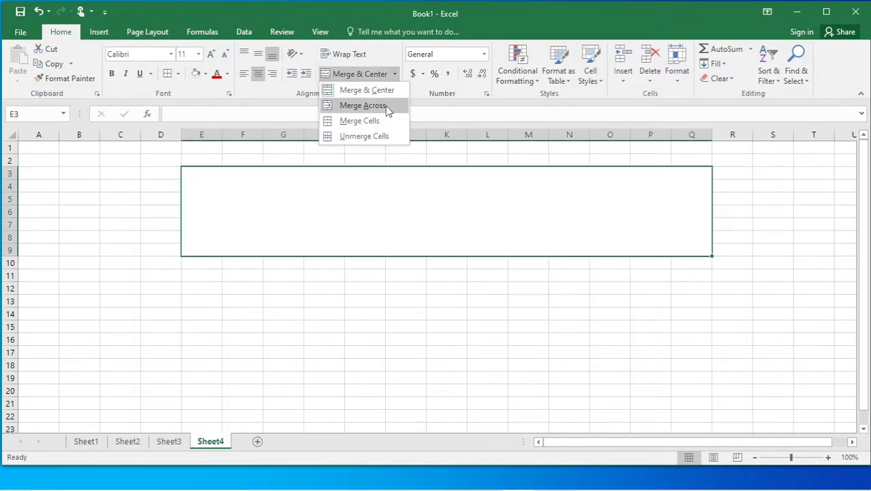
{"action": "left_click", "coordinate": [346, 136]}
{"action": "left_click", "coordinate": [457, 364]}
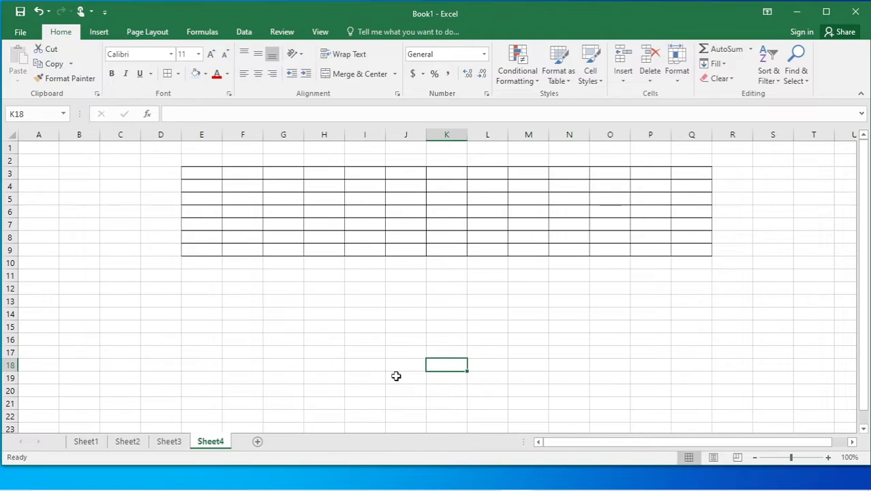
Apply Merge Across to E3:Q9 so each of rows 3–9 spans E to Q.
{"action": "left_click_drag", "start_coordinate": [199, 173], "coordinate": [697, 244]}
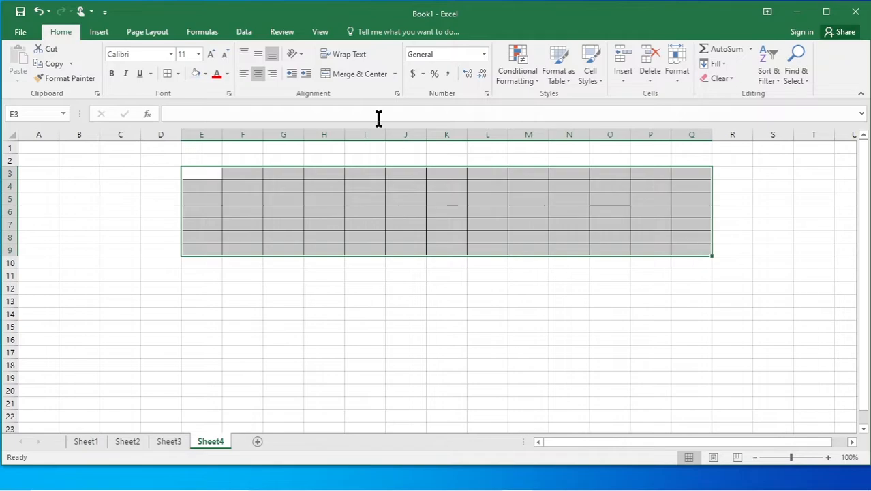
{"action": "left_click", "coordinate": [394, 73]}
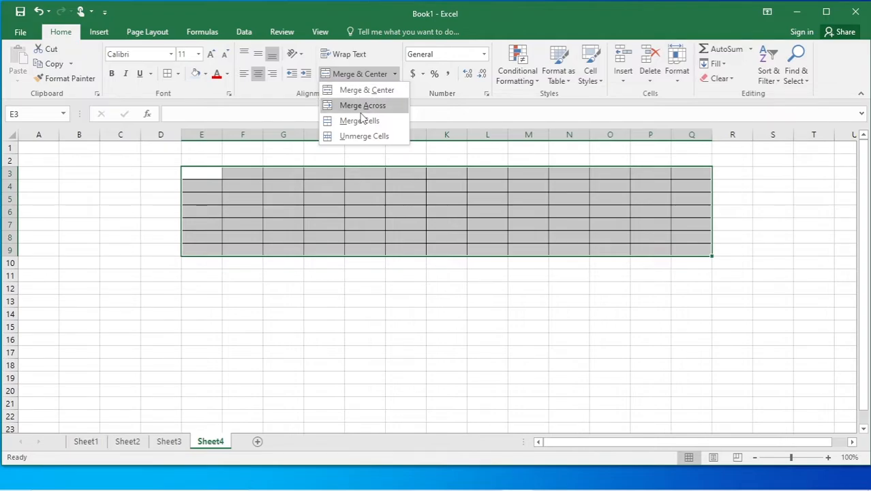
{"action": "left_click", "coordinate": [363, 105]}
{"action": "left_click", "coordinate": [248, 290]}
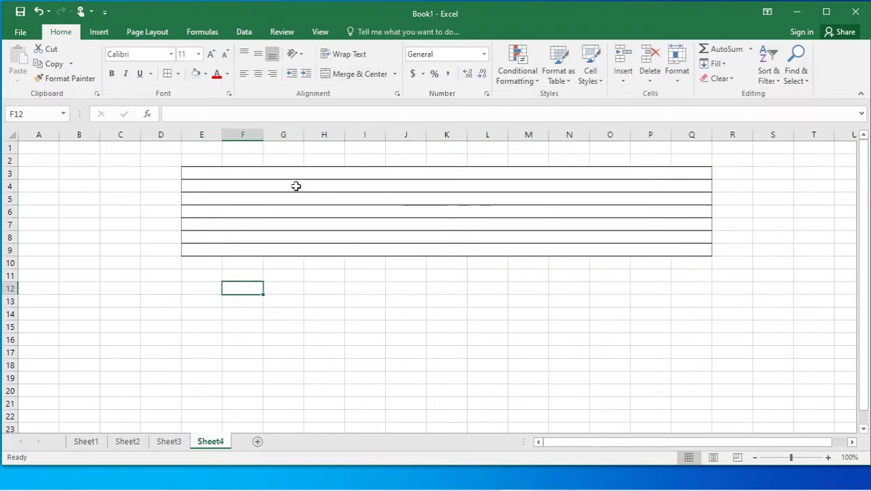
Type test text into the merged cells of rows 4, 5 and 6.
{"action": "left_click", "coordinate": [273, 185]}
{"action": "type", "text": "hfdg"}
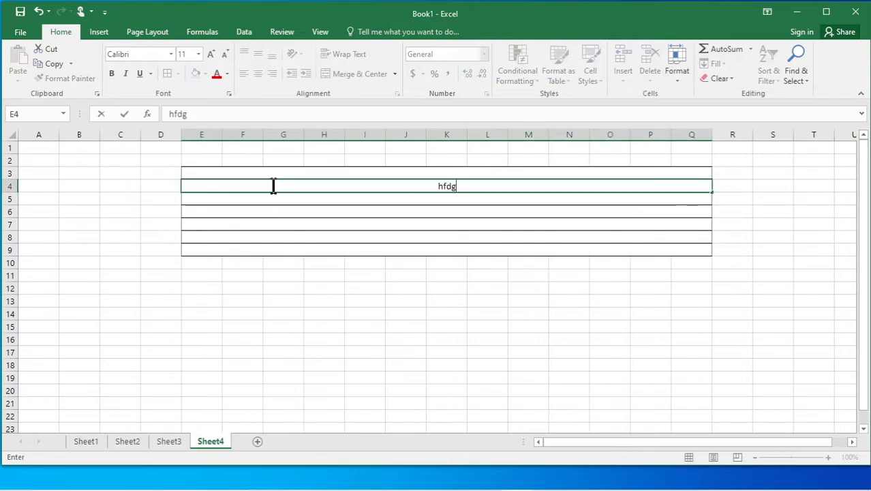
{"action": "type", "text": "hjfdgjfdhgkjdf jdfghkjfgjhkgfjhlkgf "}
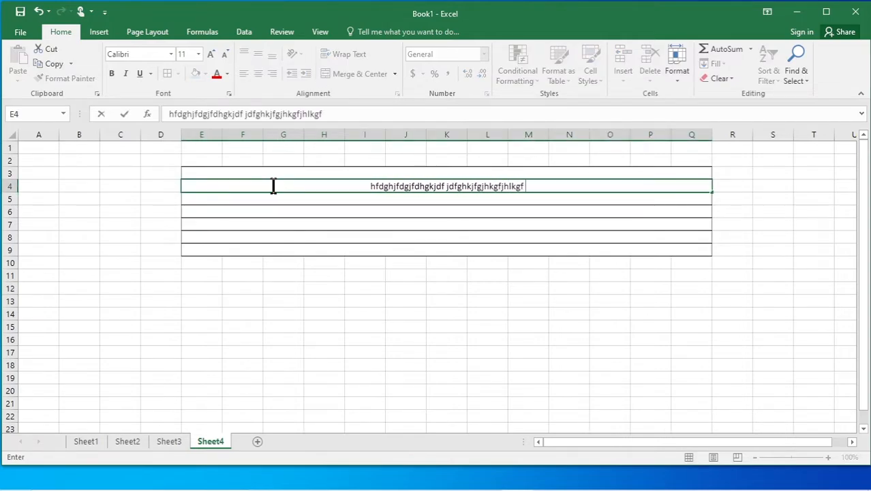
{"action": "type", "text": "jfghjklgh jfhgkjhkg"}
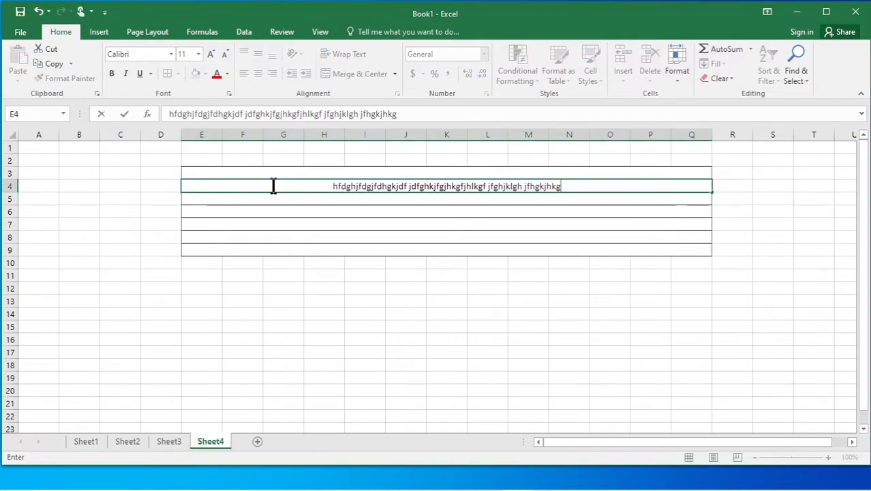
{"action": "key", "text": "Return"}
{"action": "type", "text": "fghkjghkghjlkghh"}
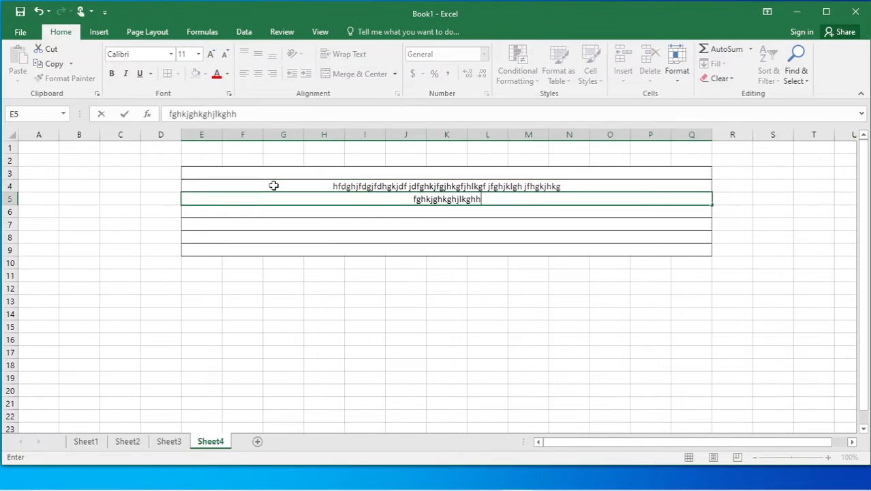
{"action": "key", "text": "Return"}
{"action": "type", "text": "ghhjlkg"}
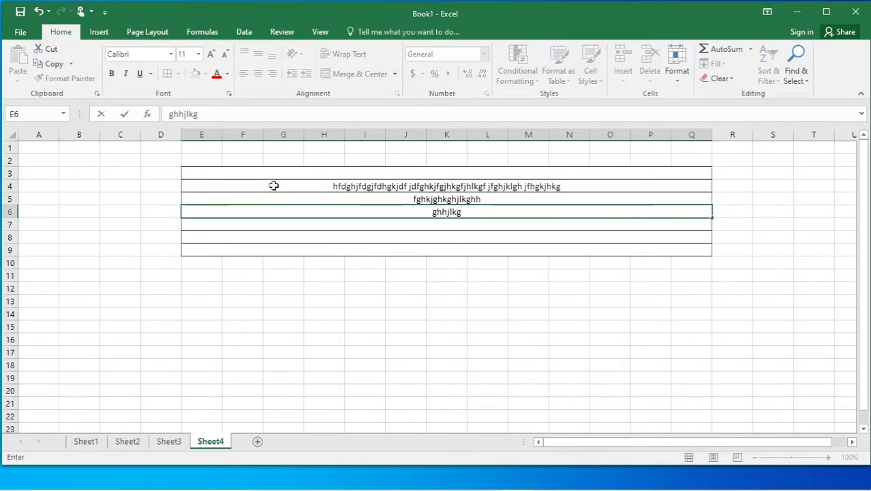
{"action": "left_click", "coordinate": [440, 311]}
Left-align the test text in merged rows 4 and 5.
{"action": "left_click", "coordinate": [408, 182]}
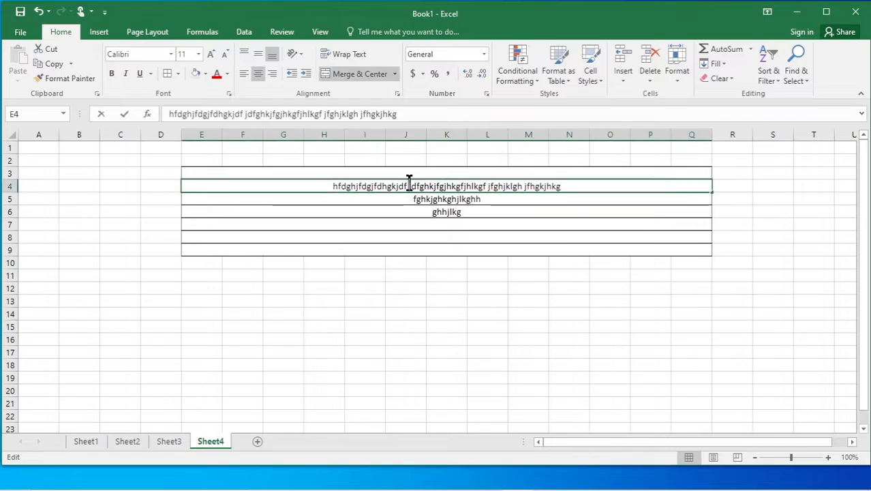
{"action": "key", "text": "Down"}
{"action": "key", "text": "Down"}
{"action": "key", "text": "Down"}
{"action": "key", "text": "Down"}
{"action": "key", "text": "Down"}
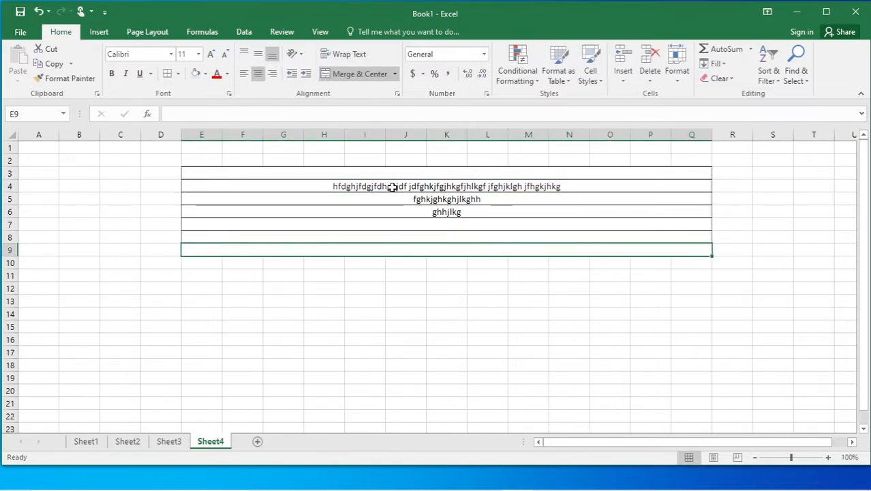
{"action": "left_click", "coordinate": [394, 185]}
{"action": "left_click", "coordinate": [243, 73]}
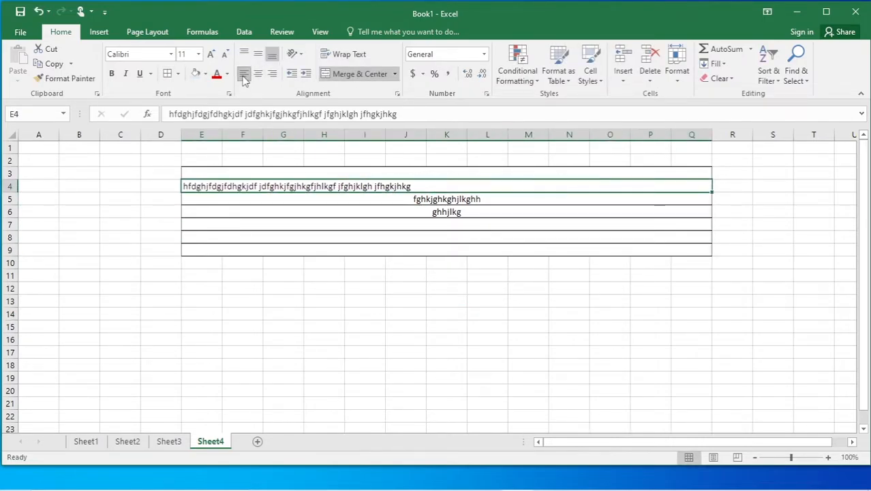
{"action": "left_click", "coordinate": [339, 199]}
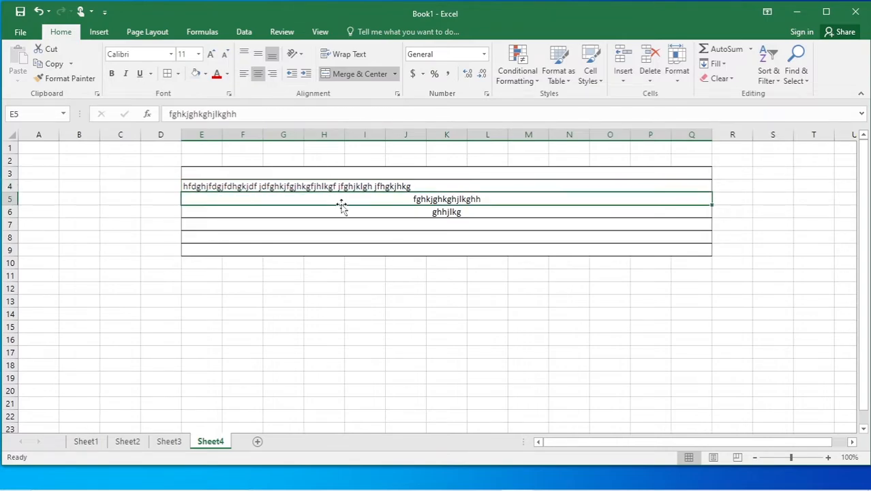
{"action": "left_click", "coordinate": [259, 75]}
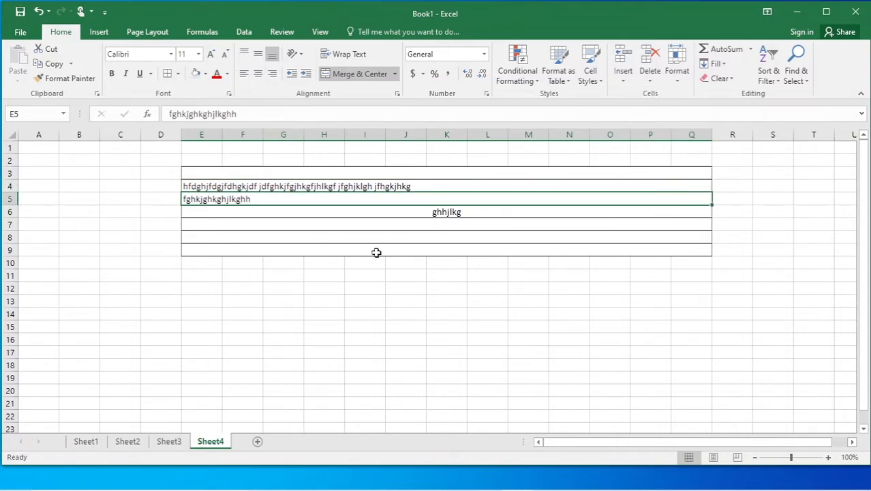
Delete the text from merged rows 4–9 and dismiss the merge options unchanged.
{"action": "left_click_drag", "start_coordinate": [377, 251], "coordinate": [311, 179]}
{"action": "key", "text": "Delete"}
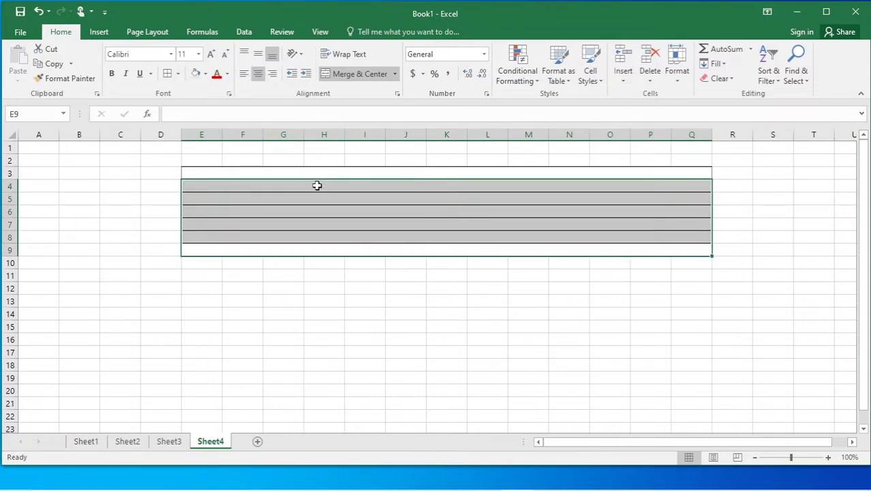
{"action": "left_click", "coordinate": [358, 235]}
{"action": "left_click", "coordinate": [395, 74]}
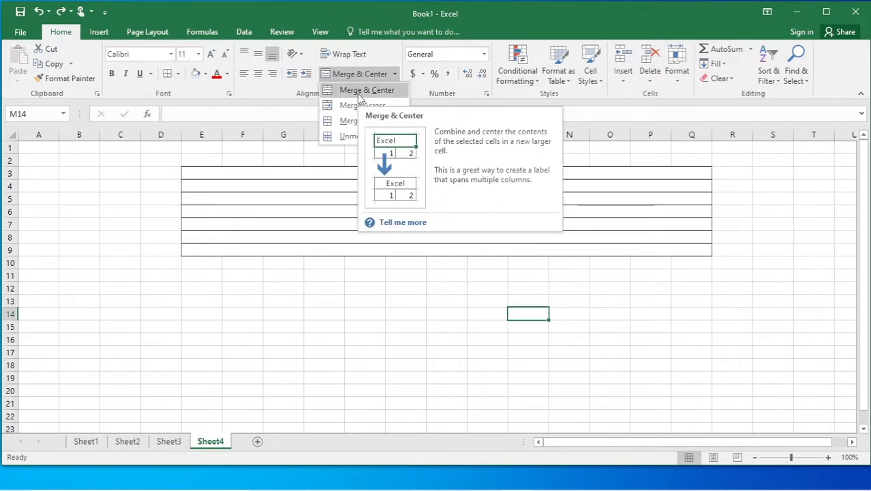
{"action": "left_click", "coordinate": [233, 310]}
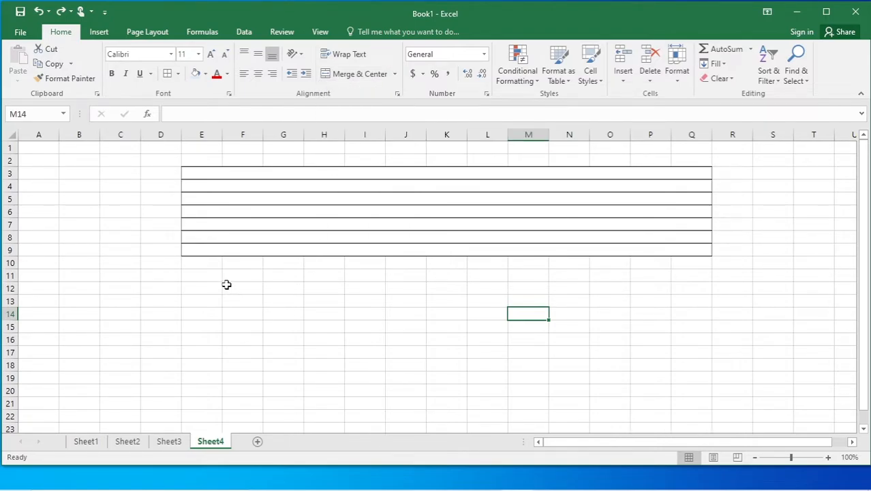
Merge and center F12:H17 and enter ggg in it.
{"action": "left_click_drag", "start_coordinate": [226, 284], "coordinate": [321, 355]}
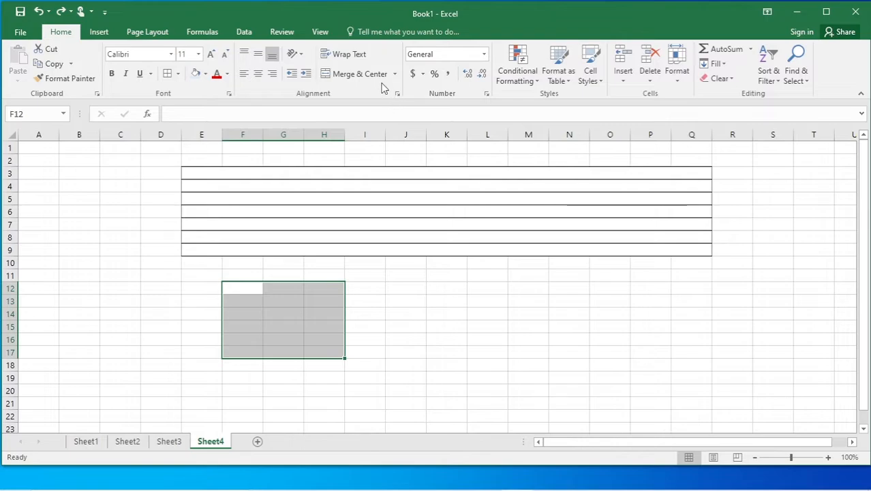
{"action": "left_click", "coordinate": [394, 73]}
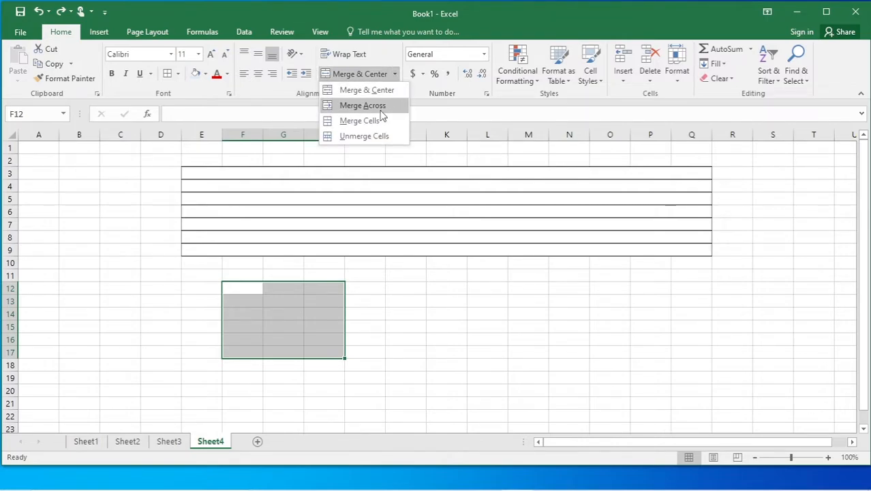
{"action": "left_click", "coordinate": [363, 90]}
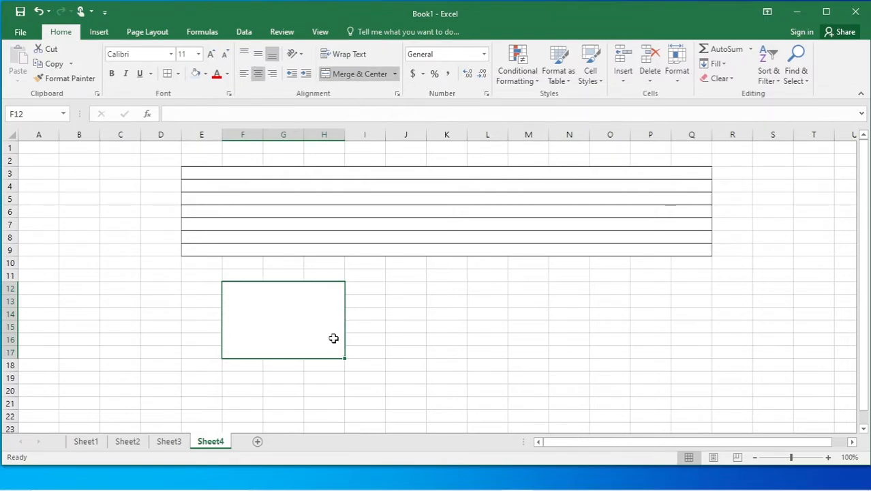
{"action": "type", "text": "ggg"}
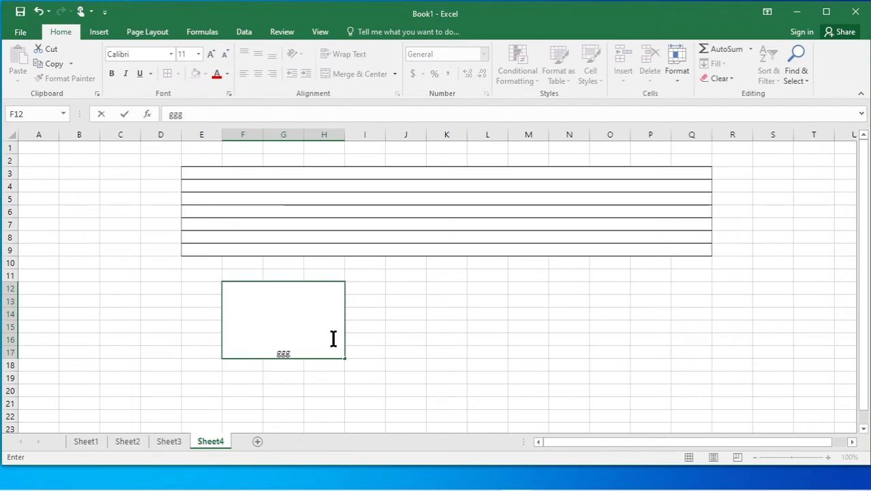
{"action": "left_click", "coordinate": [380, 375]}
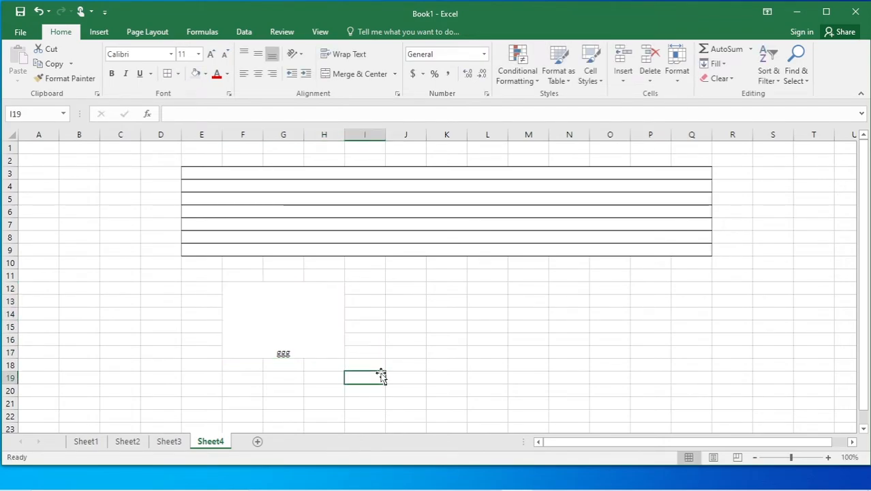
Merge J12:L17 with Merge Cells and enter ggggg in it.
{"action": "left_click_drag", "start_coordinate": [411, 288], "coordinate": [528, 349]}
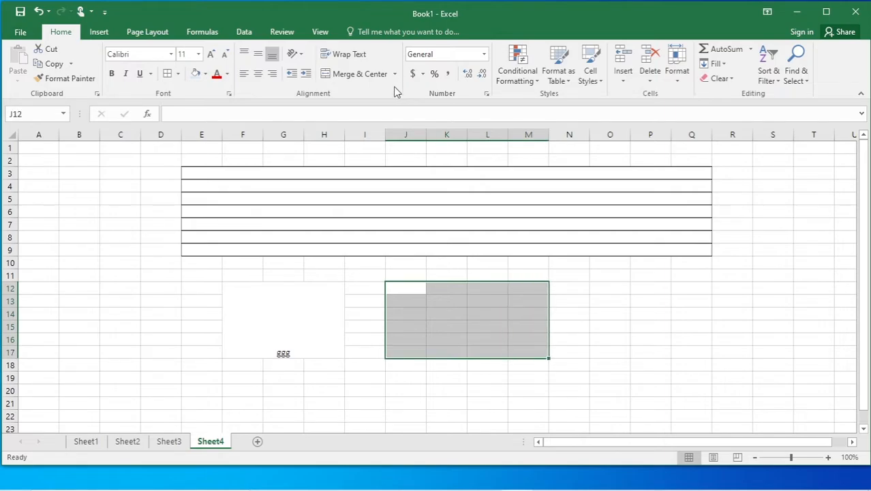
{"action": "left_click_drag", "start_coordinate": [394, 285], "coordinate": [478, 349]}
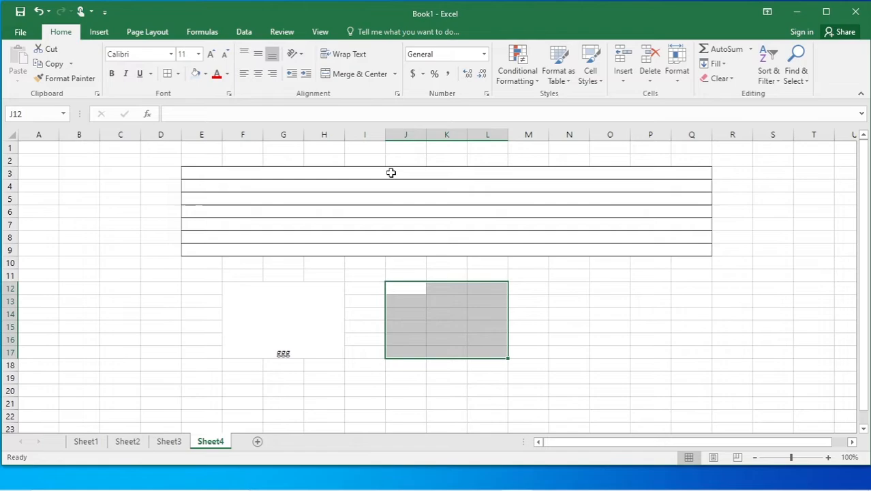
{"action": "left_click", "coordinate": [395, 74]}
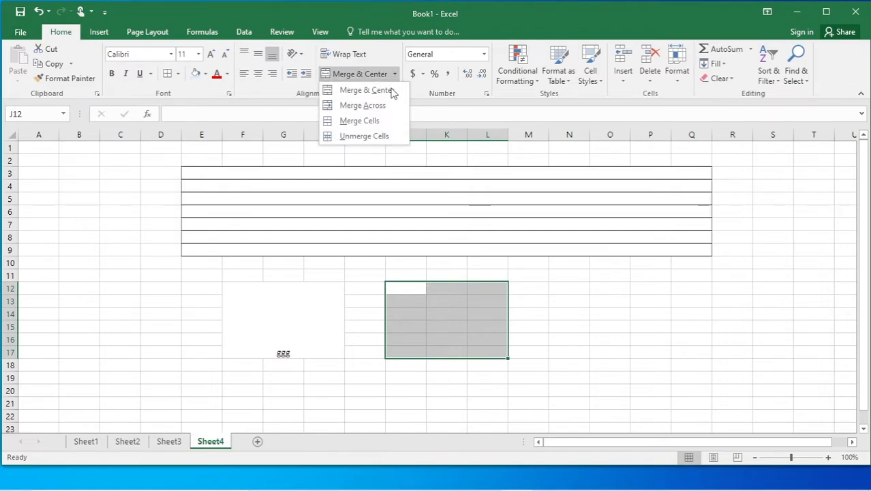
{"action": "left_click", "coordinate": [360, 120]}
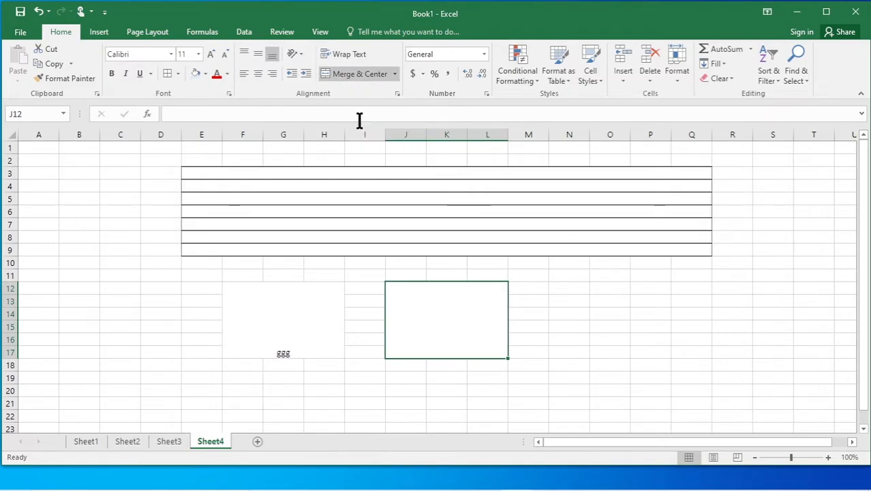
{"action": "type", "text": "ggggg"}
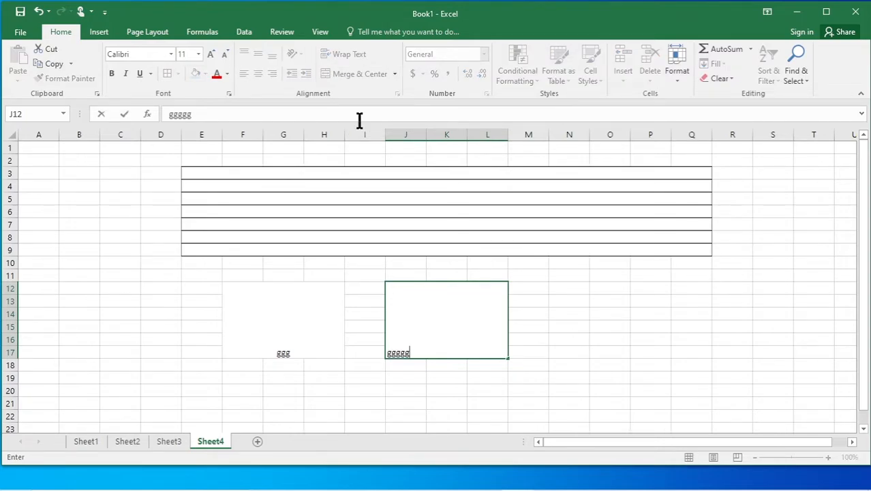
{"action": "left_click", "coordinate": [294, 338]}
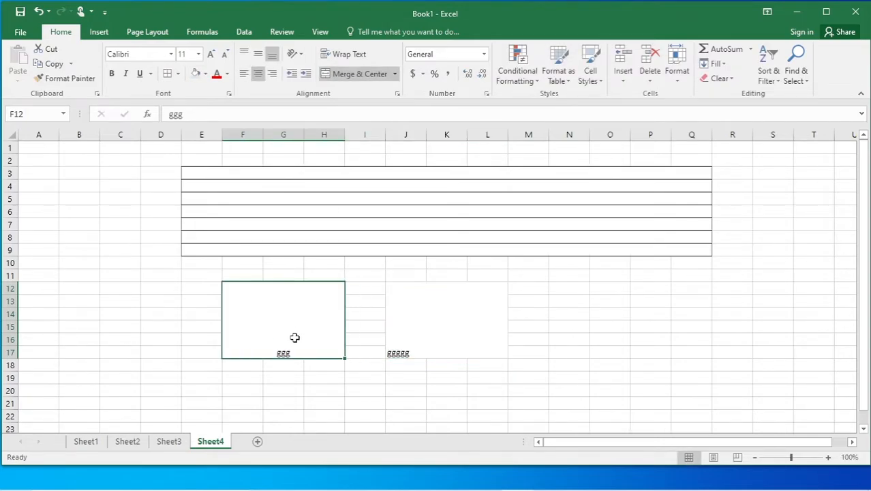
Align ggg to the top right of the merged F12:H17 block.
{"action": "left_click", "coordinate": [441, 337]}
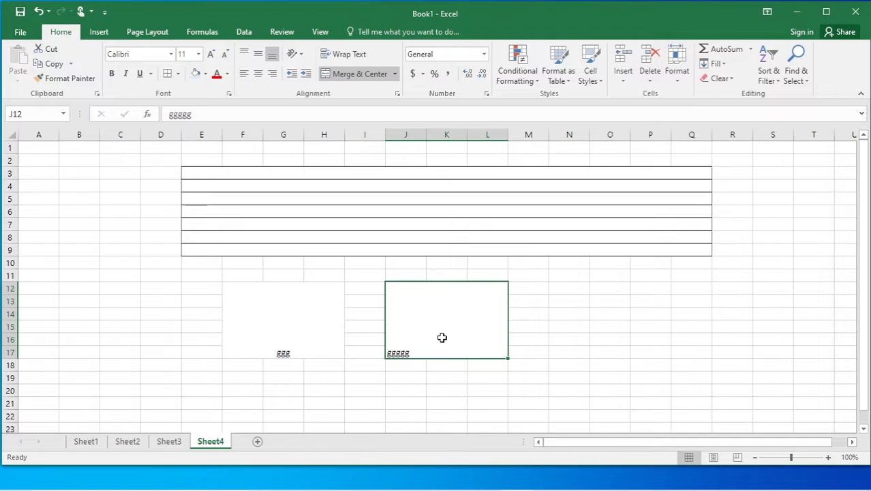
{"action": "left_click", "coordinate": [302, 336]}
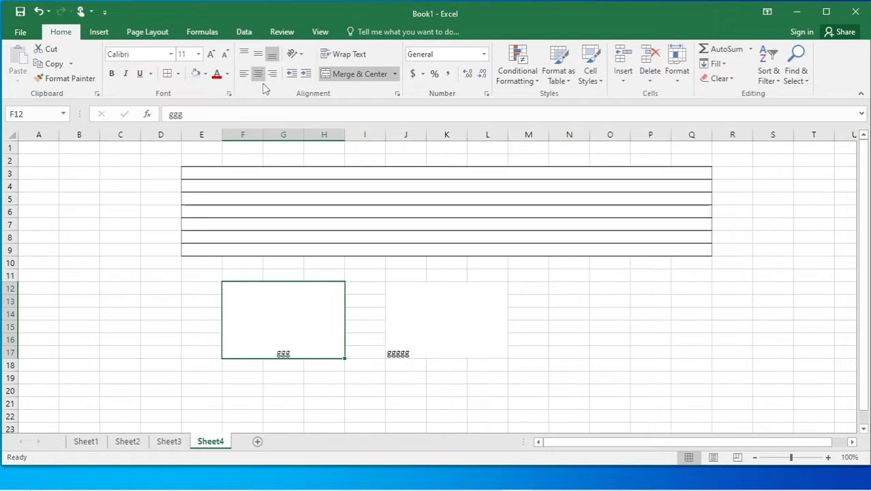
{"action": "left_click", "coordinate": [259, 56]}
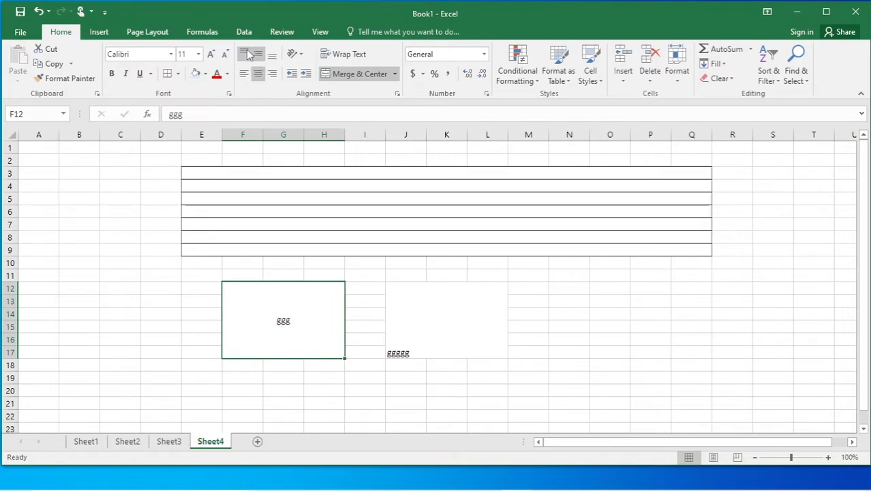
{"action": "left_click", "coordinate": [244, 54]}
{"action": "left_click", "coordinate": [244, 74]}
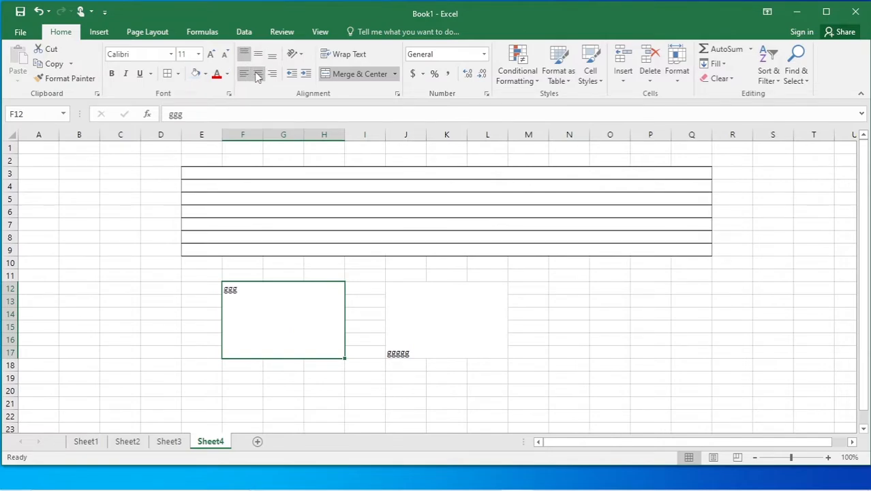
{"action": "left_click", "coordinate": [259, 73]}
{"action": "left_click", "coordinate": [272, 74]}
{"action": "left_click", "coordinate": [272, 55]}
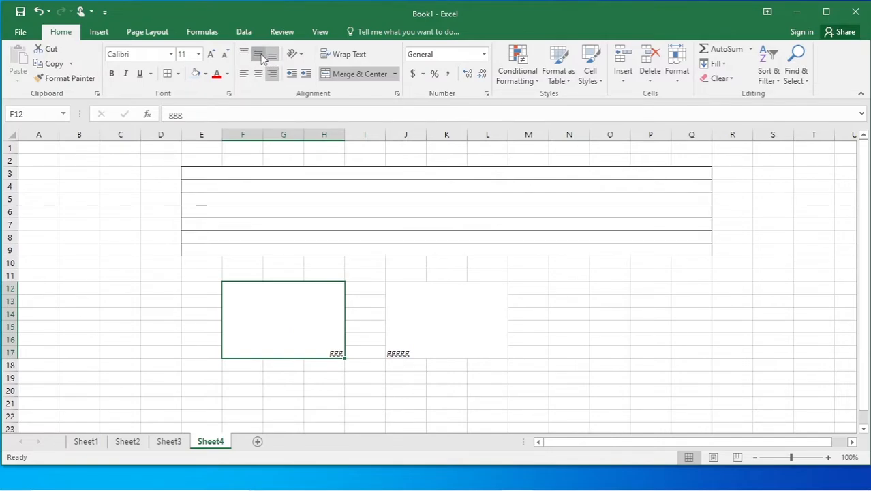
{"action": "left_click", "coordinate": [259, 54]}
{"action": "left_click", "coordinate": [244, 54]}
Check the merge options for the J12:L17 block and leave them unchanged.
{"action": "left_click", "coordinate": [434, 332]}
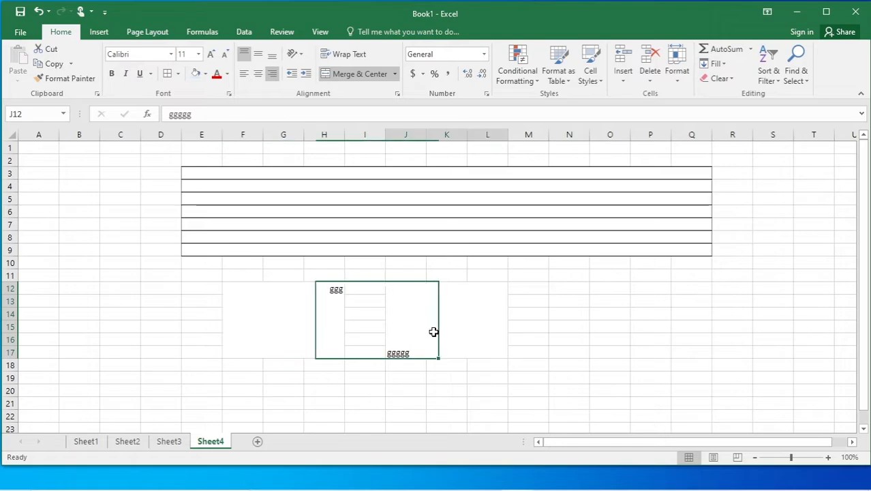
{"action": "left_click", "coordinate": [393, 72]}
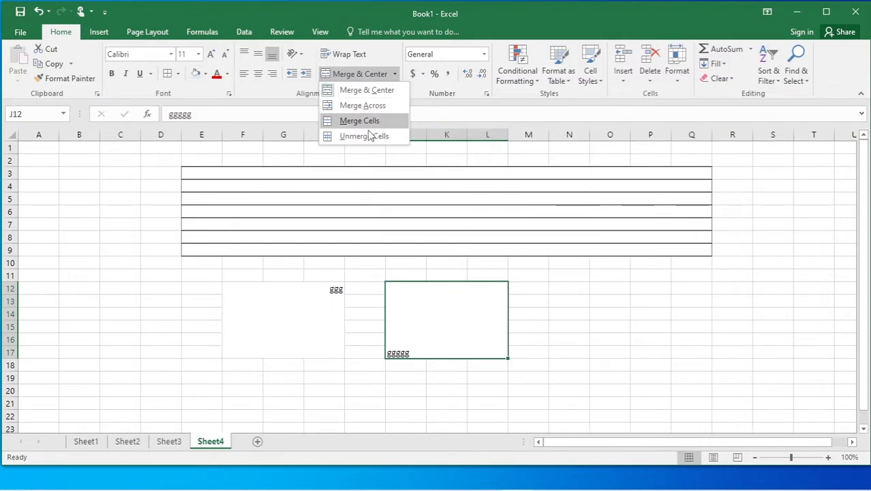
{"action": "key", "text": "Escape"}
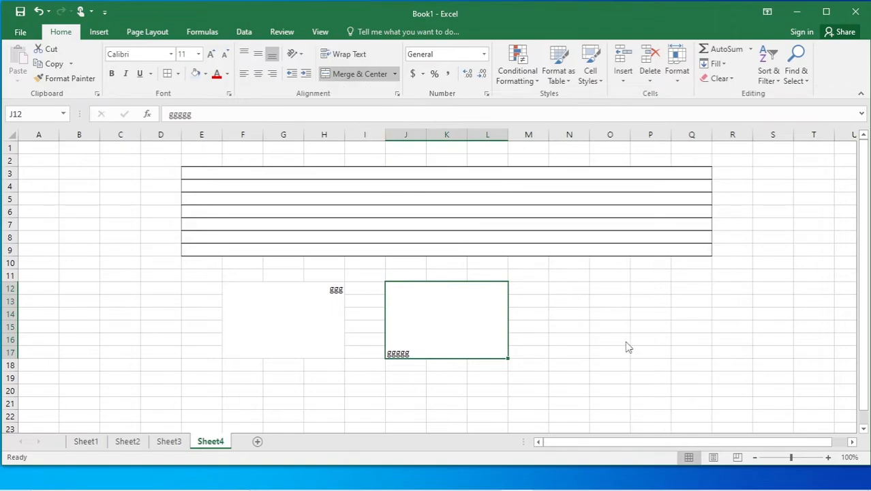
Unmerge the merged rows of E3:Q9 back into individual cells.
{"action": "left_click_drag", "start_coordinate": [202, 174], "coordinate": [655, 247]}
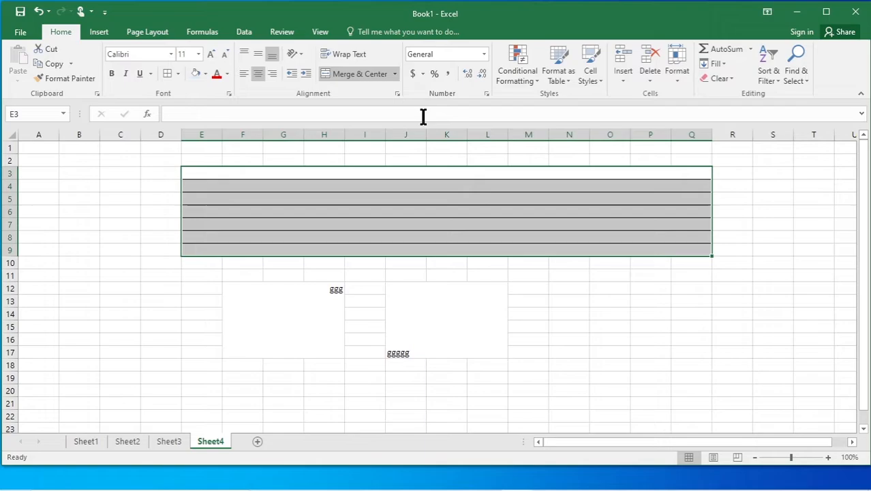
{"action": "left_click", "coordinate": [394, 73]}
{"action": "left_click", "coordinate": [363, 136]}
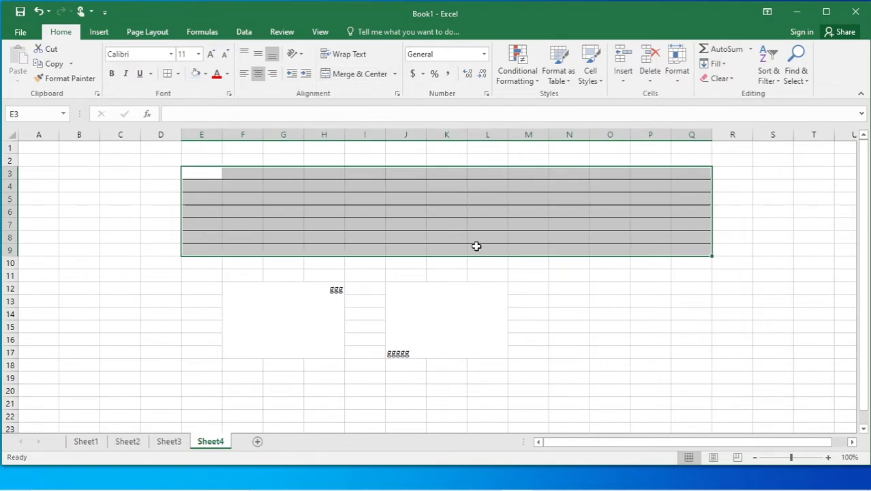
{"action": "left_click", "coordinate": [577, 327]}
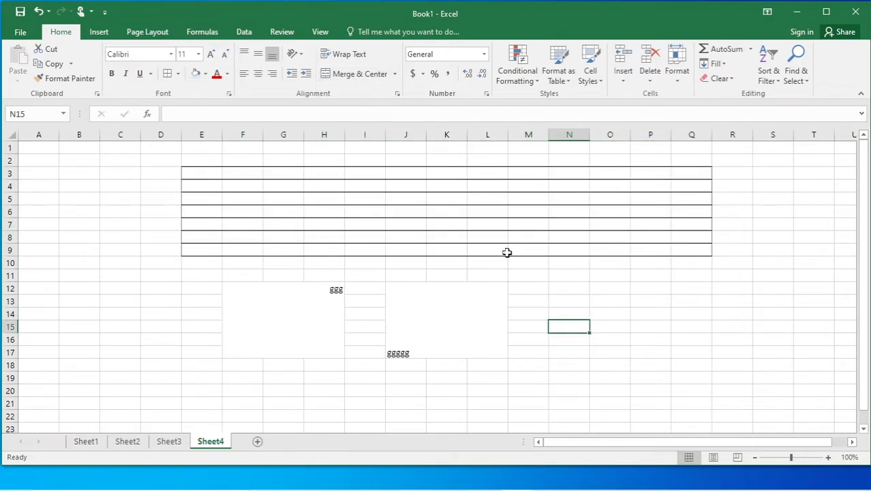
Unmerge the ggg and ggggg blocks, then add a new blank Sheet5.
{"action": "left_click", "coordinate": [280, 312]}
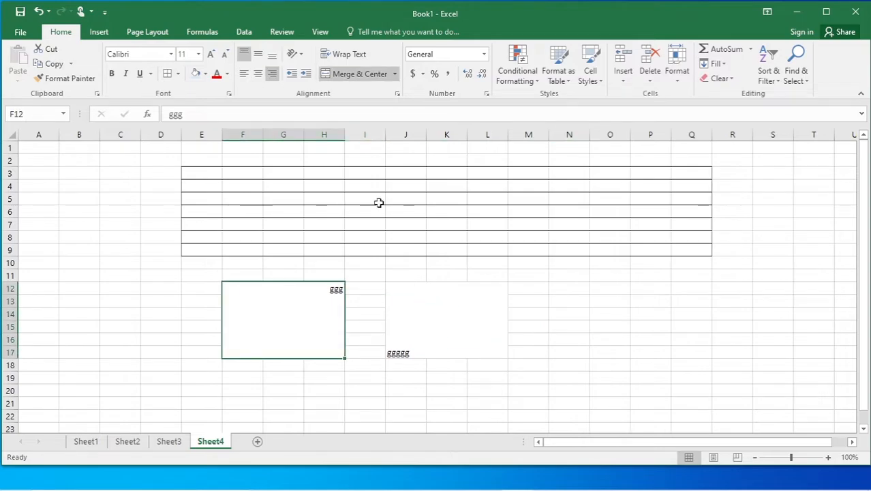
{"action": "left_click", "coordinate": [394, 74]}
{"action": "left_click", "coordinate": [364, 137]}
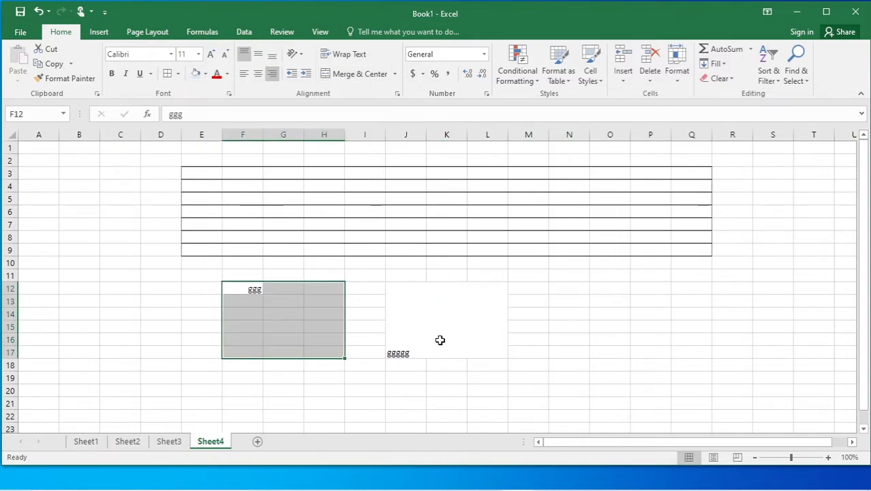
{"action": "left_click", "coordinate": [430, 321]}
{"action": "left_click", "coordinate": [395, 73]}
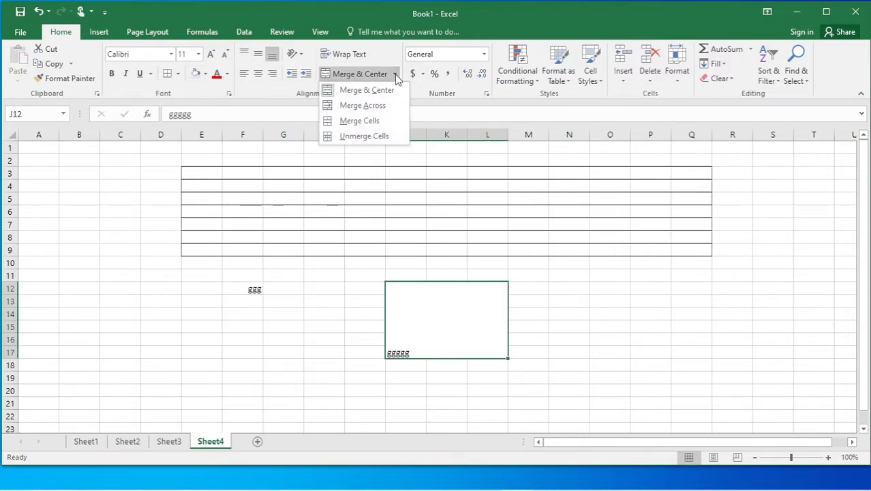
{"action": "left_click", "coordinate": [365, 137]}
{"action": "left_click", "coordinate": [621, 368]}
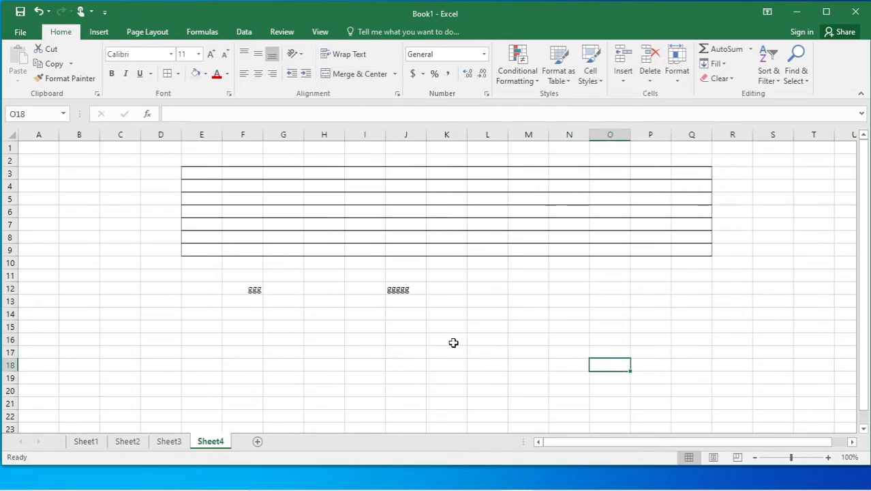
{"action": "left_click", "coordinate": [257, 441]}
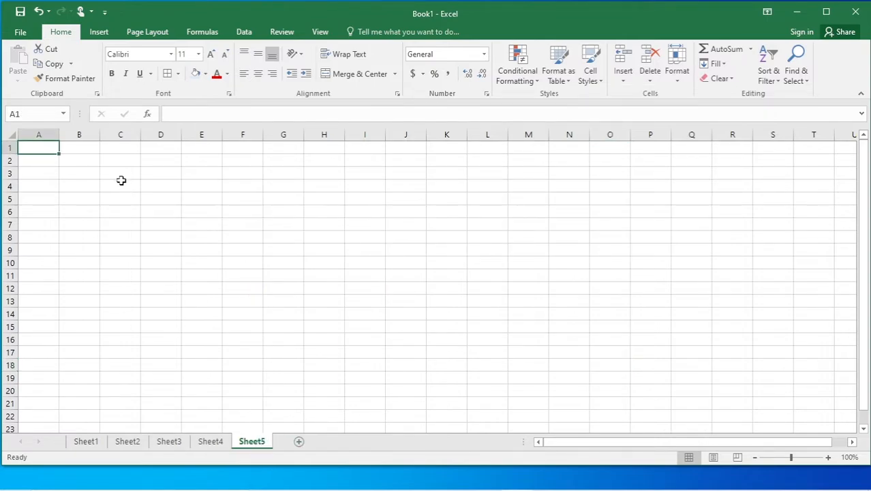
Apply All Borders to D3:I20 on Sheet5 to create the table grid.
{"action": "left_click_drag", "start_coordinate": [120, 172], "coordinate": [337, 197]}
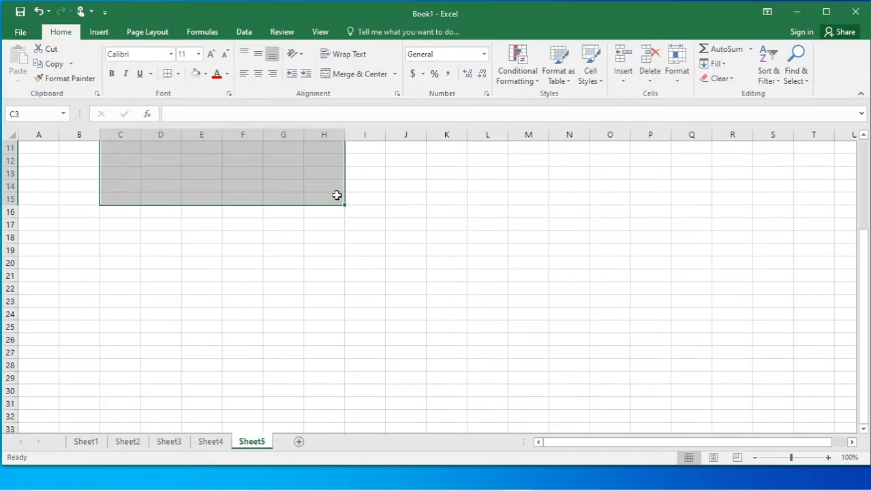
{"action": "left_click_drag", "start_coordinate": [867, 313], "coordinate": [865, 299]}
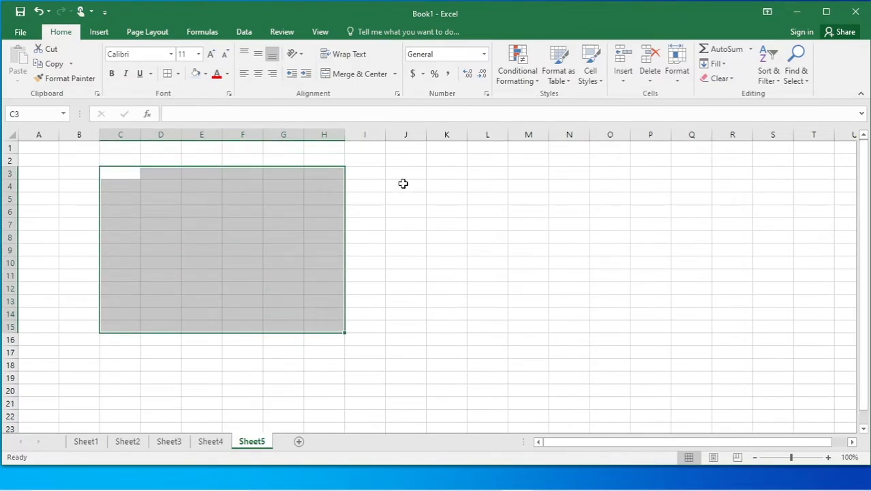
{"action": "left_click", "coordinate": [406, 160]}
{"action": "left_click_drag", "start_coordinate": [161, 172], "coordinate": [346, 387]}
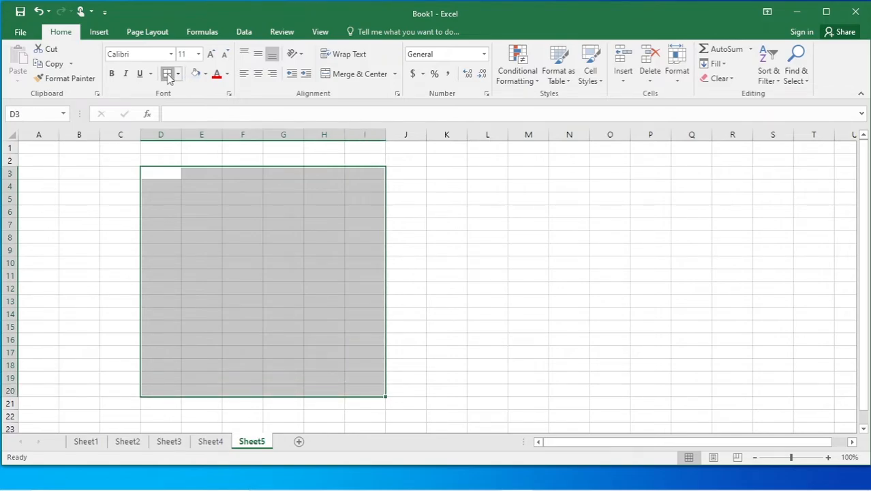
{"action": "left_click", "coordinate": [167, 73]}
{"action": "left_click", "coordinate": [485, 249]}
{"action": "left_click_drag", "start_coordinate": [160, 172], "coordinate": [353, 197]}
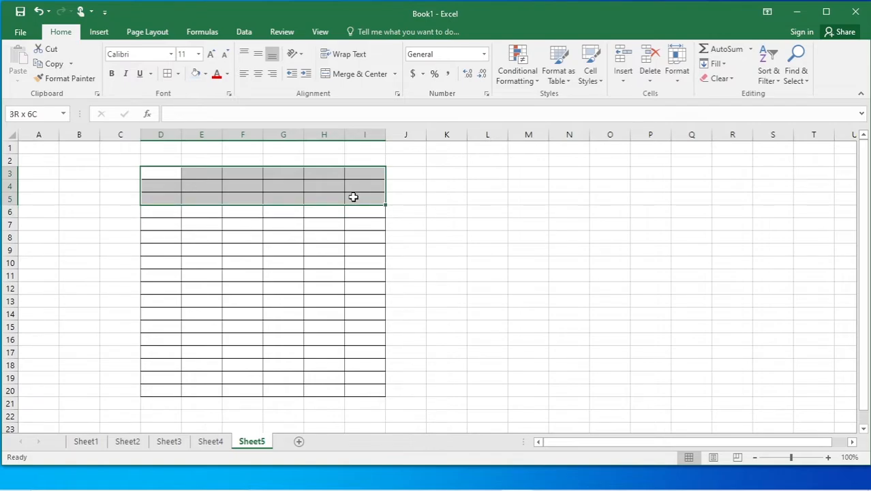
Merge and center the title block D3:I5 and Merge Across row D6:I6.
{"action": "left_click", "coordinate": [361, 74]}
{"action": "left_click", "coordinate": [346, 231]}
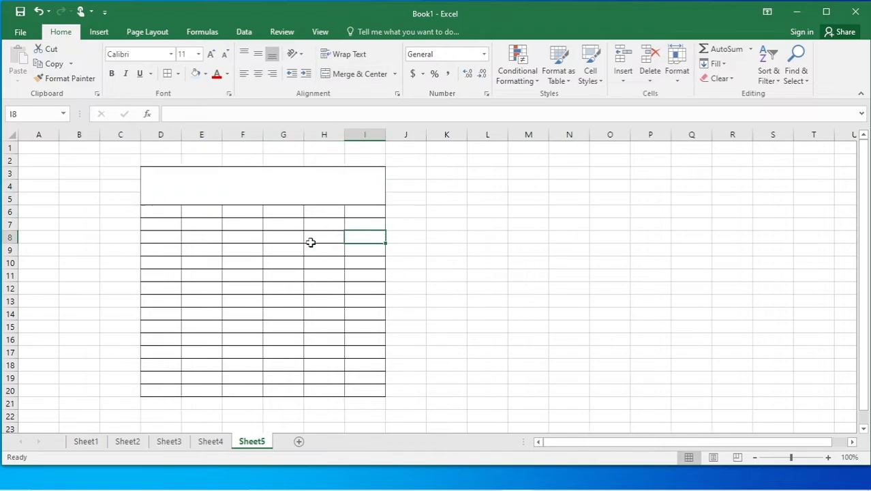
{"action": "left_click", "coordinate": [158, 212]}
{"action": "left_click_drag", "start_coordinate": [158, 212], "coordinate": [356, 211]}
{"action": "left_click", "coordinate": [394, 74]}
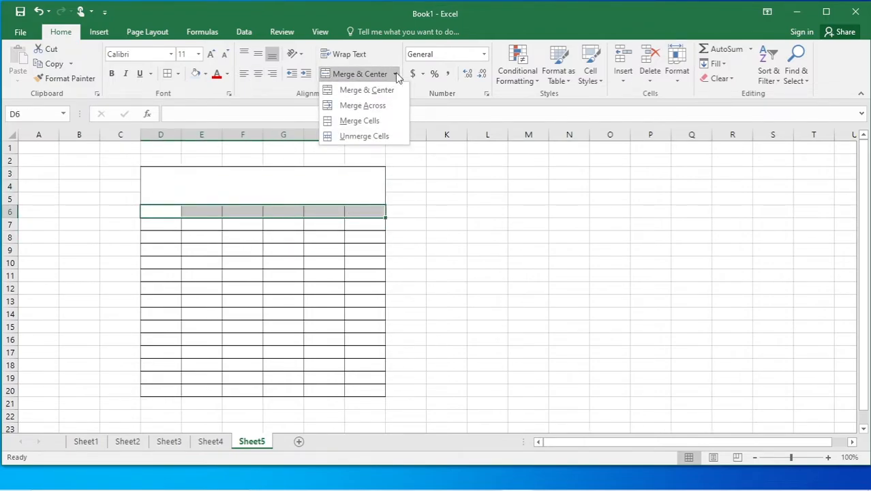
{"action": "left_click", "coordinate": [370, 107]}
{"action": "left_click", "coordinate": [482, 245]}
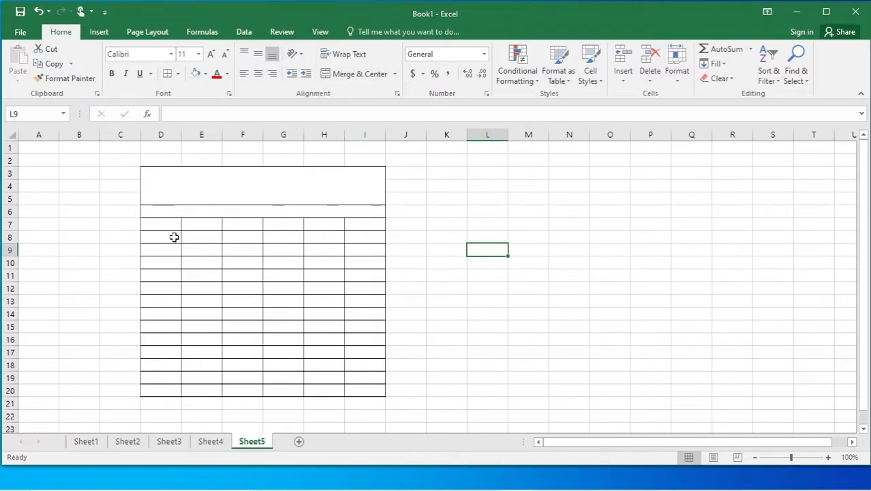
Merge the body blocks E8:H19, I8:I19 and D8:D19 into single cells.
{"action": "left_click_drag", "start_coordinate": [202, 236], "coordinate": [328, 379]}
{"action": "left_click", "coordinate": [329, 379]}
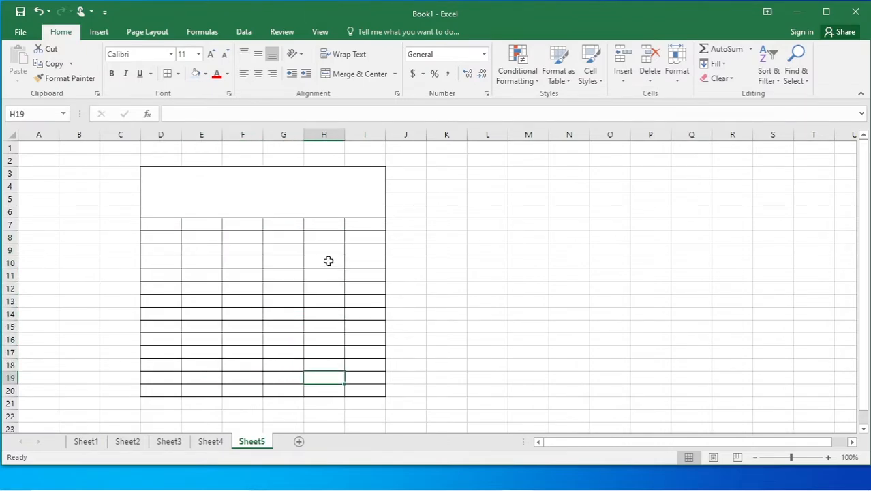
{"action": "left_click_drag", "start_coordinate": [198, 224], "coordinate": [331, 365]}
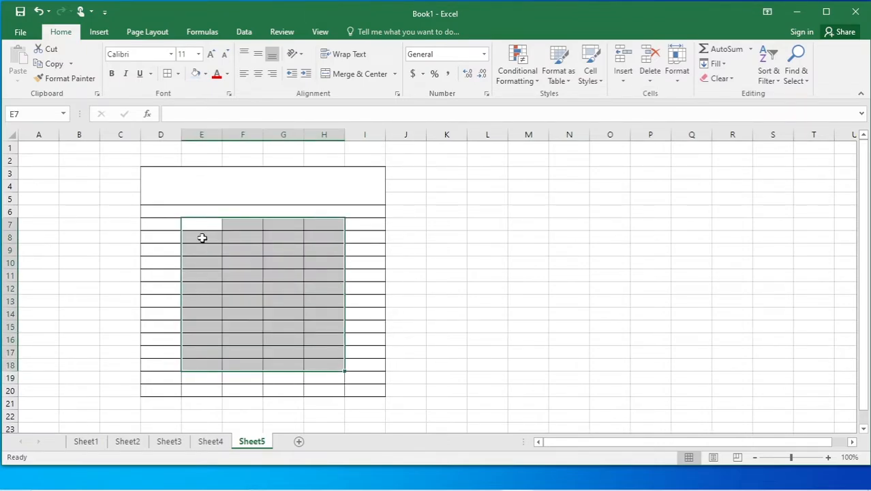
{"action": "left_click_drag", "start_coordinate": [201, 238], "coordinate": [311, 374]}
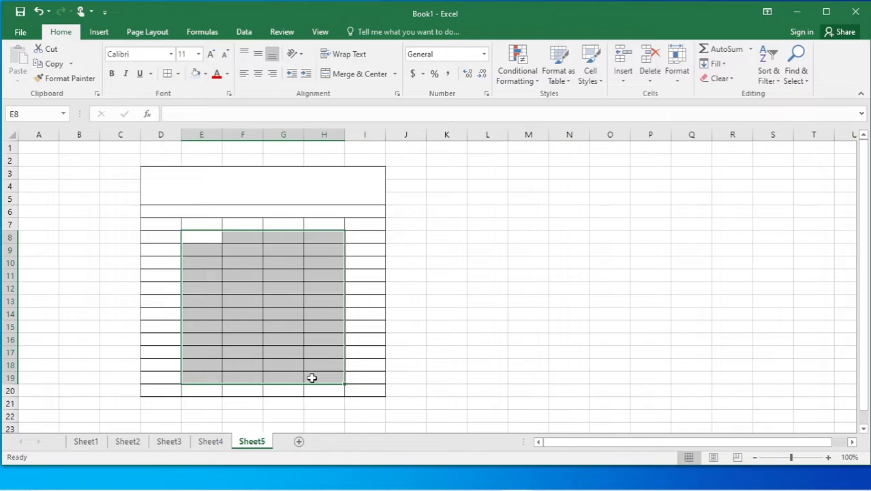
{"action": "left_click", "coordinate": [359, 74]}
{"action": "left_click", "coordinate": [481, 247]}
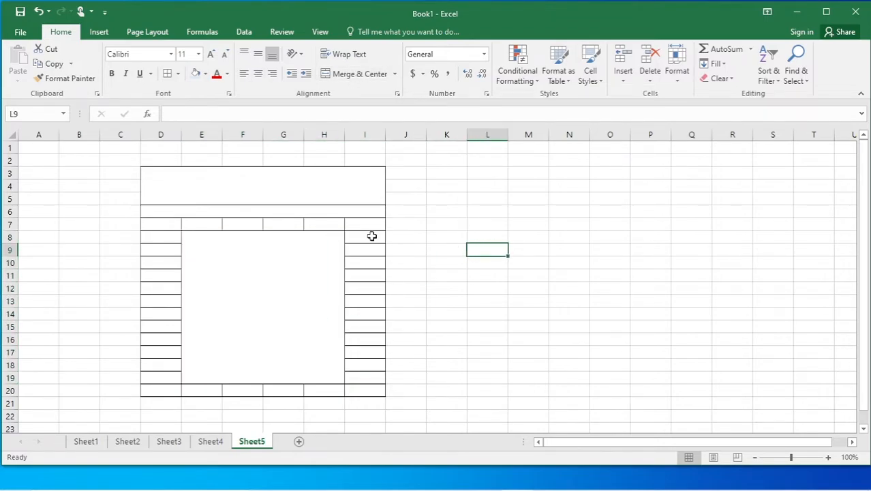
{"action": "left_click_drag", "start_coordinate": [371, 236], "coordinate": [361, 376]}
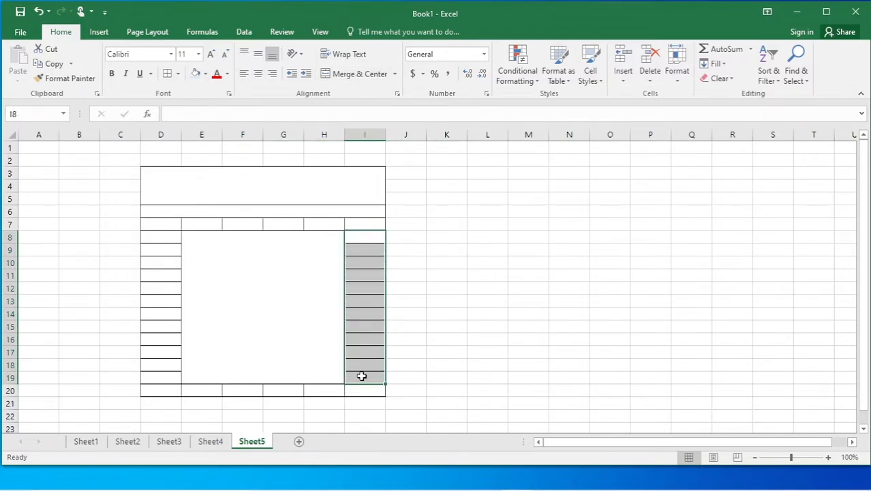
{"action": "left_click", "coordinate": [359, 74]}
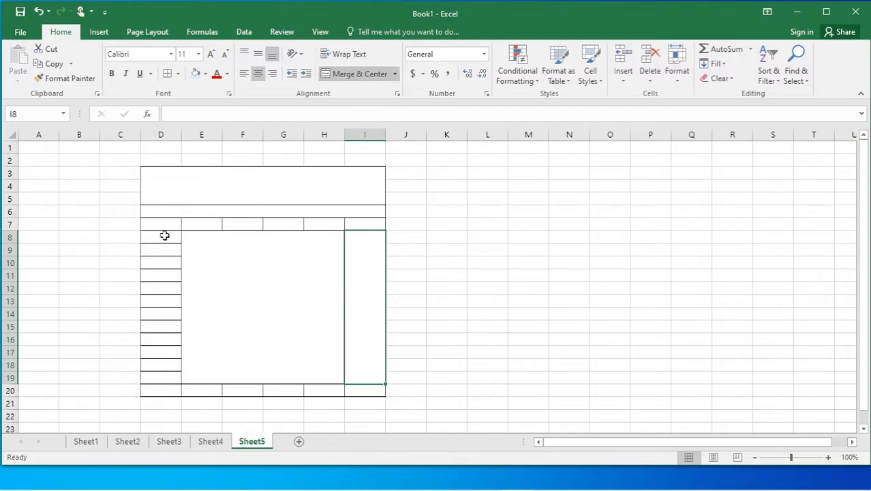
{"action": "left_click_drag", "start_coordinate": [164, 235], "coordinate": [174, 376]}
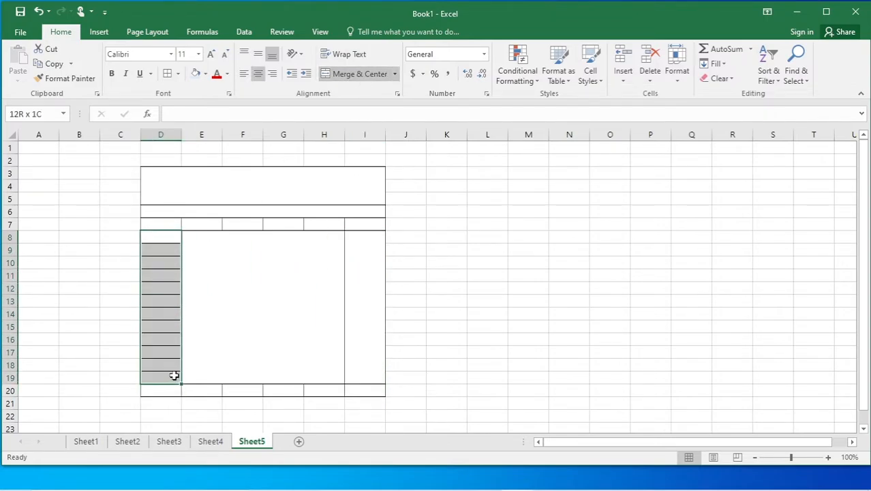
{"action": "left_click", "coordinate": [353, 73]}
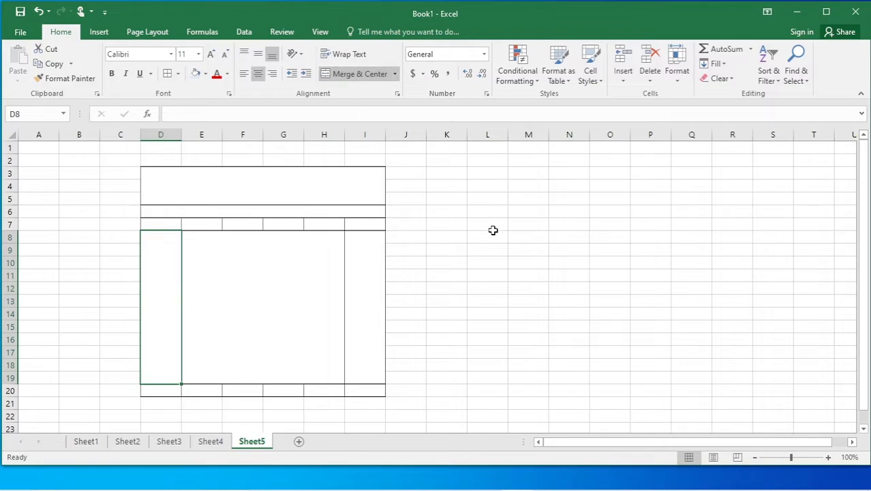
{"action": "left_click", "coordinate": [493, 232]}
Merge E7:H7 and E20:H20, then narrow column H to a thin strip.
{"action": "left_click_drag", "start_coordinate": [207, 227], "coordinate": [310, 222]}
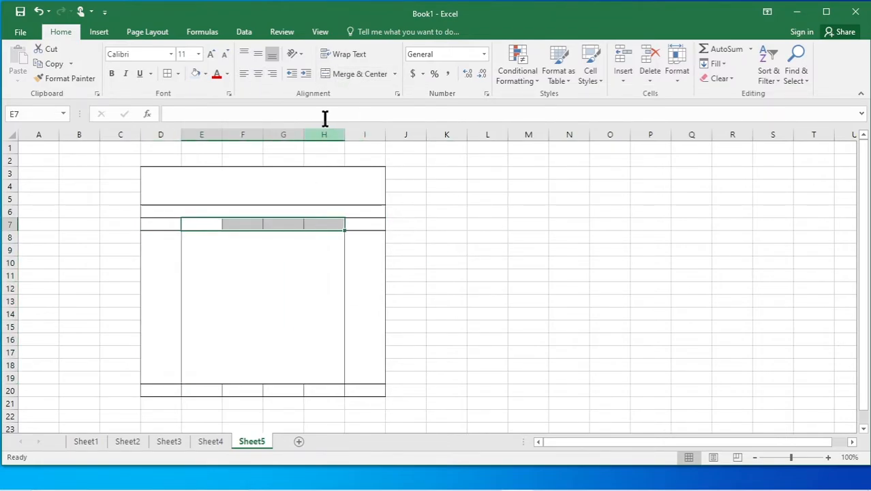
{"action": "left_click", "coordinate": [355, 74]}
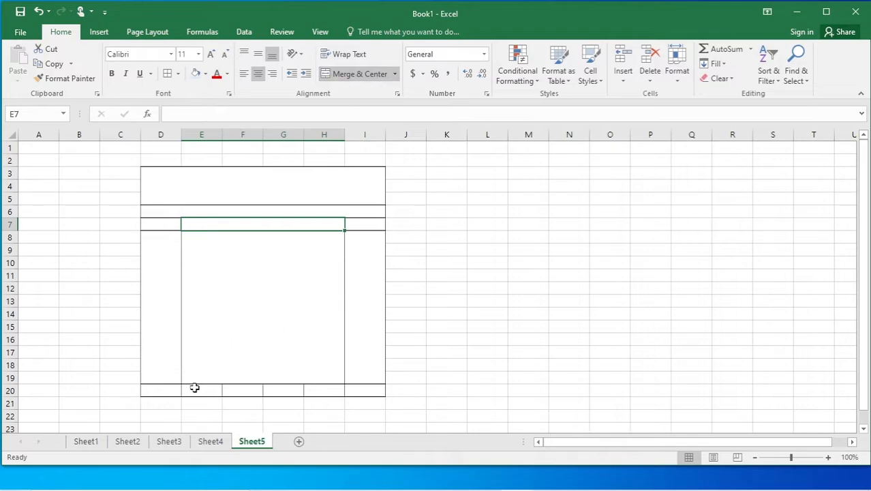
{"action": "left_click_drag", "start_coordinate": [194, 387], "coordinate": [321, 389]}
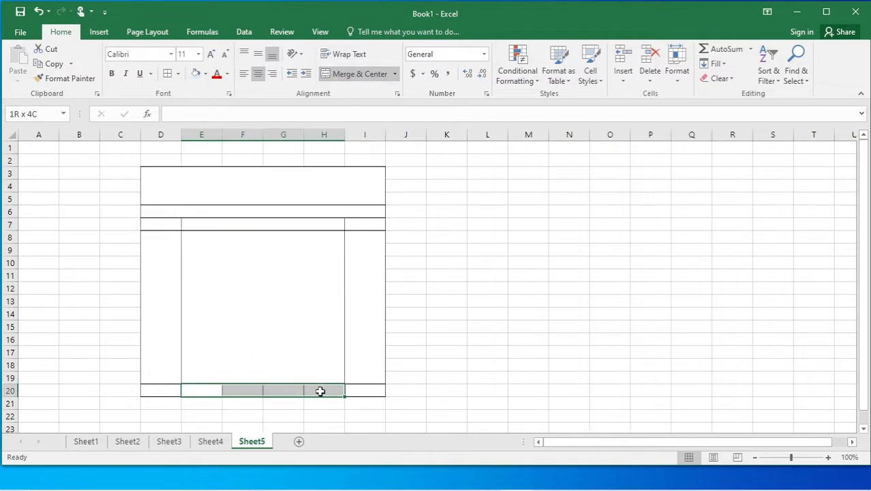
{"action": "left_click", "coordinate": [355, 74]}
{"action": "left_click", "coordinate": [533, 276]}
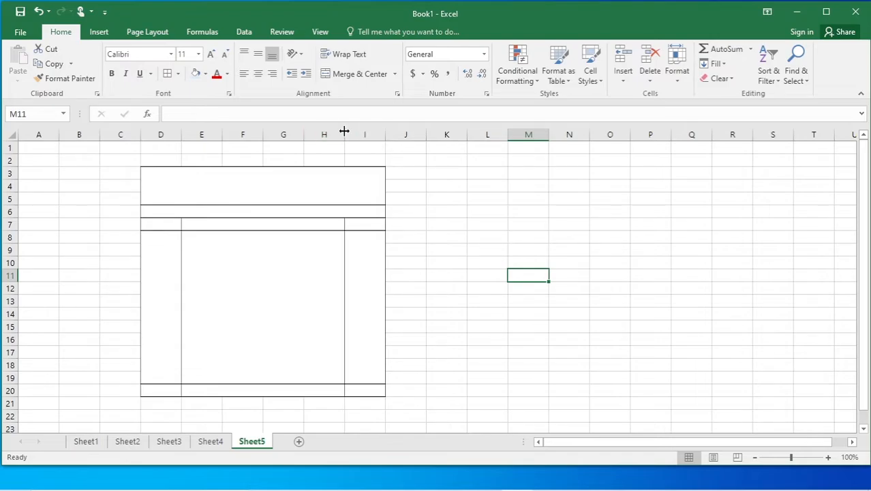
{"action": "left_click_drag", "start_coordinate": [344, 131], "coordinate": [315, 135]}
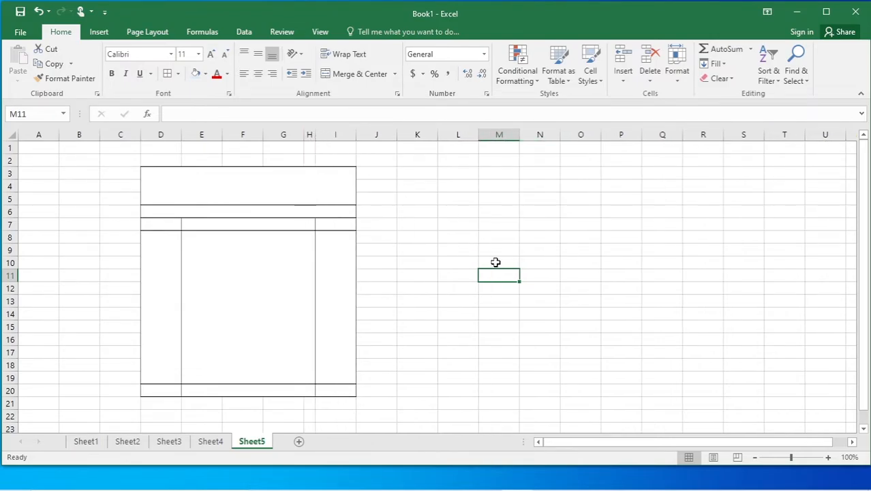
{"action": "left_click", "coordinate": [550, 223]}
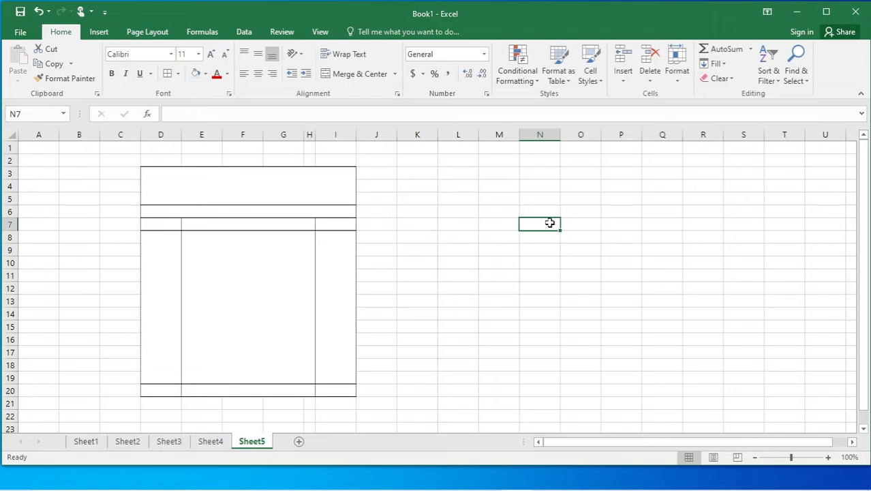
Enter zafarcomputer in the merged title block and top-align it.
{"action": "left_click", "coordinate": [247, 188]}
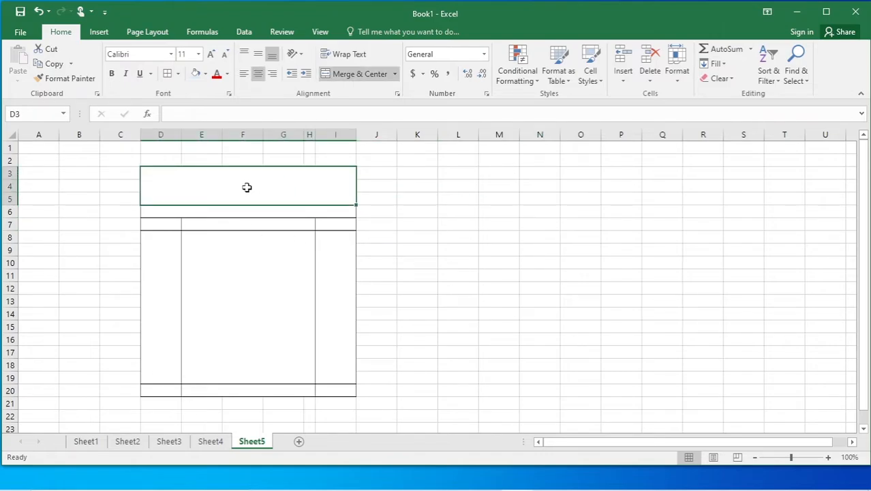
{"action": "type", "text": "zafarcomputer"}
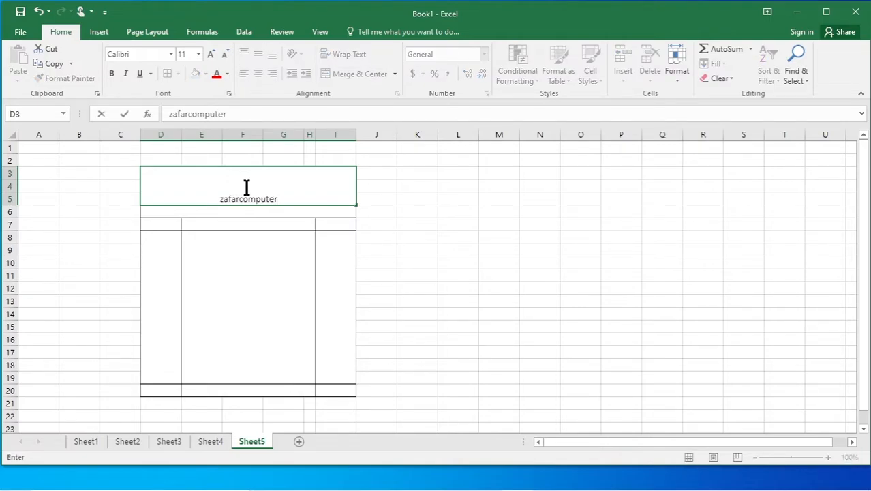
{"action": "left_click", "coordinate": [391, 252]}
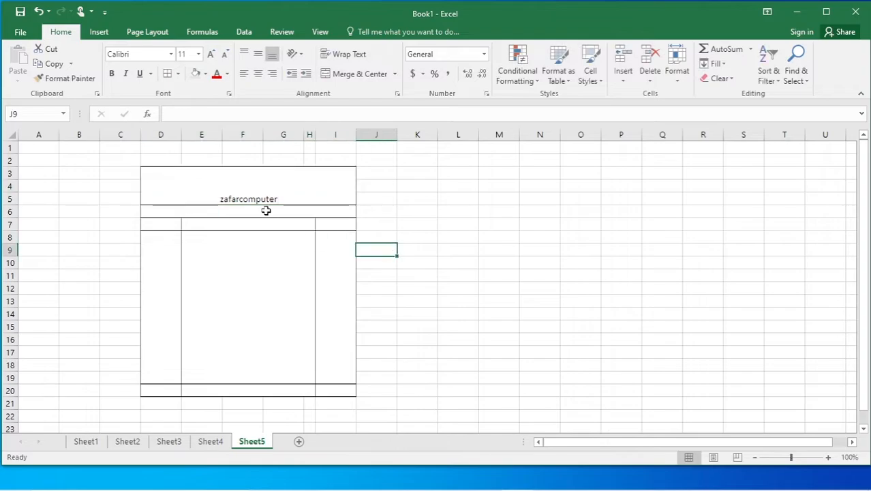
{"action": "left_click", "coordinate": [262, 190]}
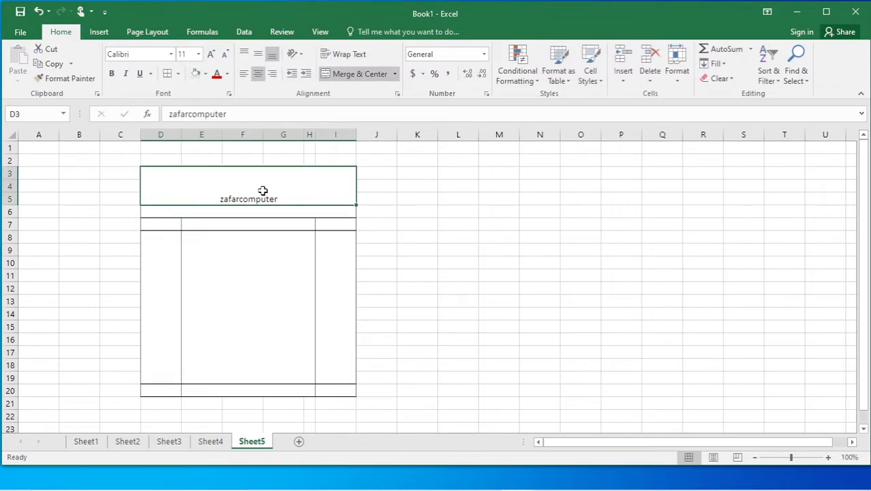
{"action": "left_click", "coordinate": [257, 54]}
{"action": "left_click", "coordinate": [245, 55]}
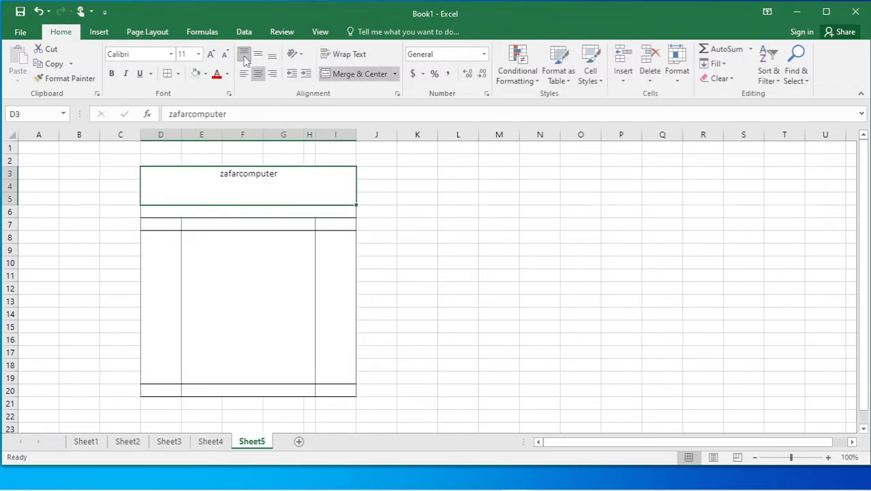
Add a town-and-PIN address line and a contact-number line beneath the shop name.
{"action": "double_click", "coordinate": [282, 175]}
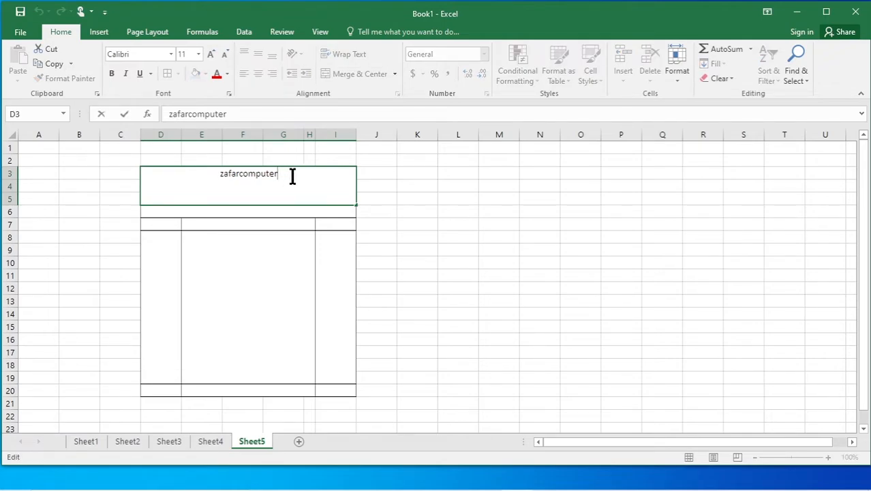
{"action": "key", "text": "alt+Return"}
{"action": "type", "text": "sambhal ("}
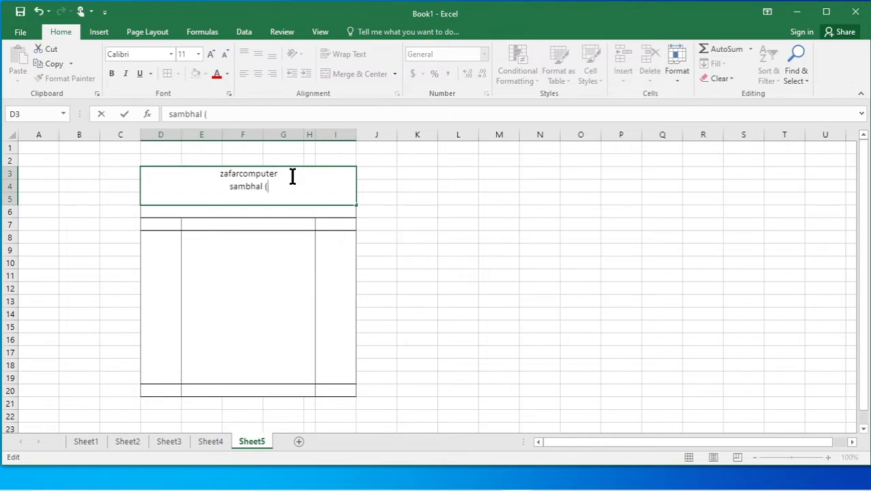
{"action": "type", "text": "up) 244303"}
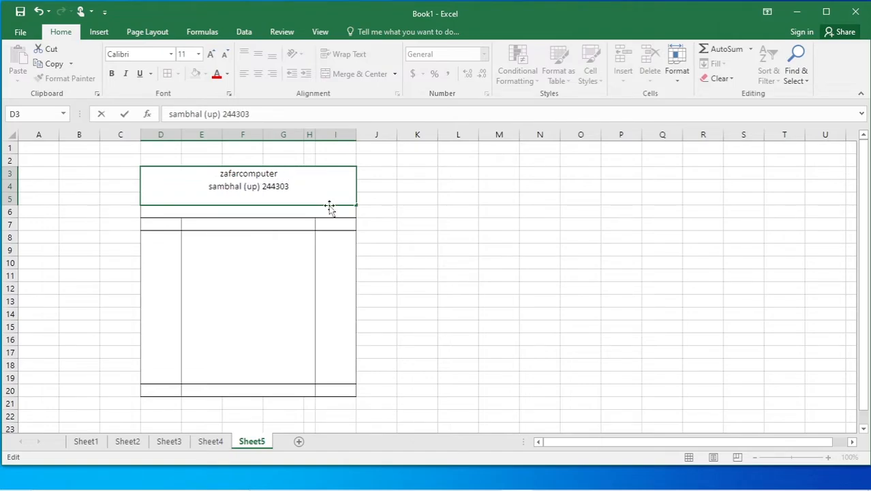
{"action": "key", "text": "Return"}
{"action": "left_click", "coordinate": [296, 185]}
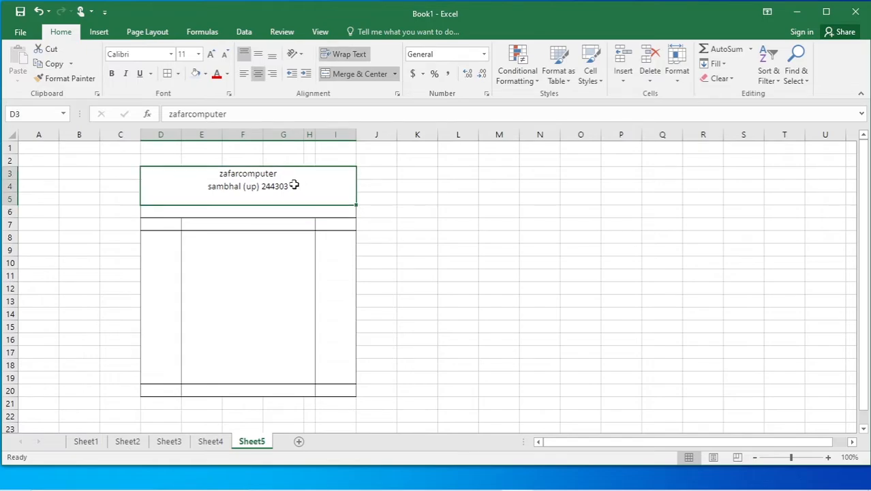
{"action": "double_click", "coordinate": [293, 186]}
{"action": "key", "text": "alt+Return"}
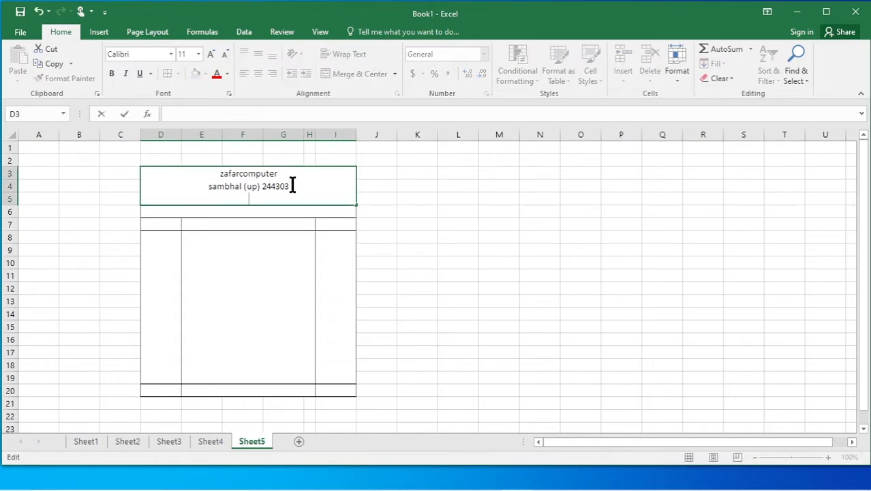
{"action": "type", "text": "cont no . 777777777"}
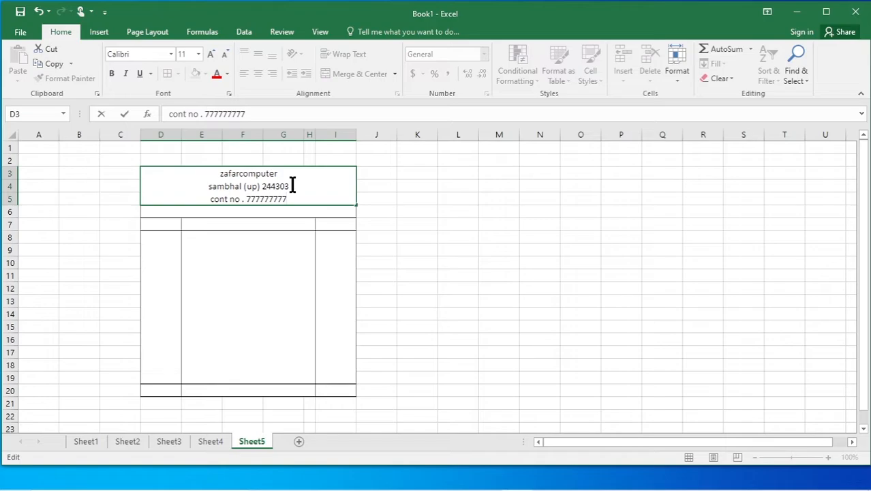
{"action": "left_click", "coordinate": [480, 273]}
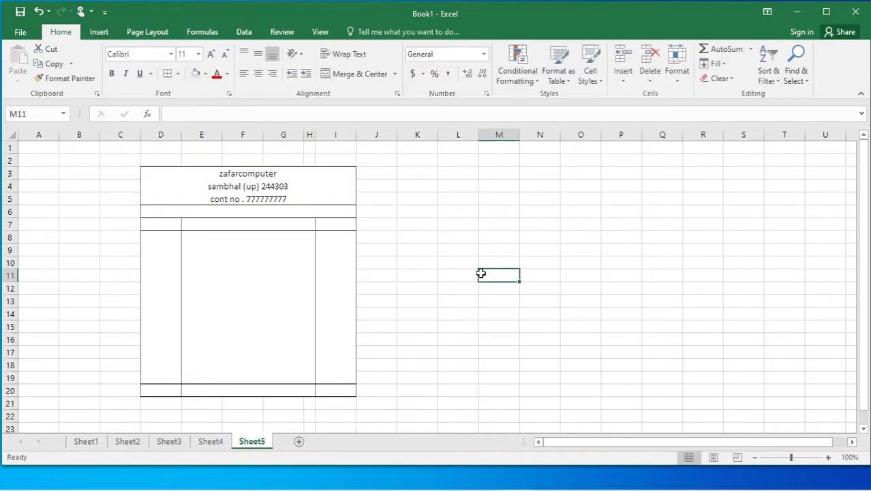
Enter 'reg. no' followed by the registration number in the merged row 6 cell.
{"action": "left_click", "coordinate": [261, 211]}
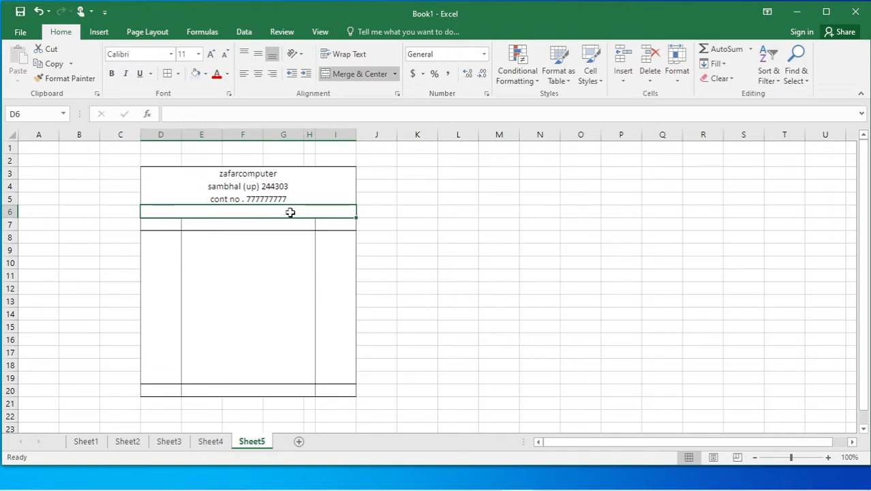
{"action": "double_click", "coordinate": [168, 210]}
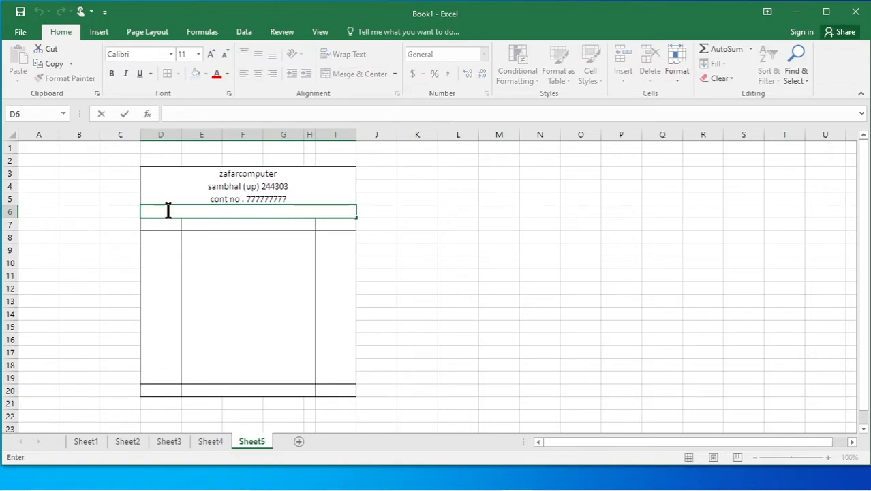
{"action": "type", "text": "reg. no                                                                          78787"}
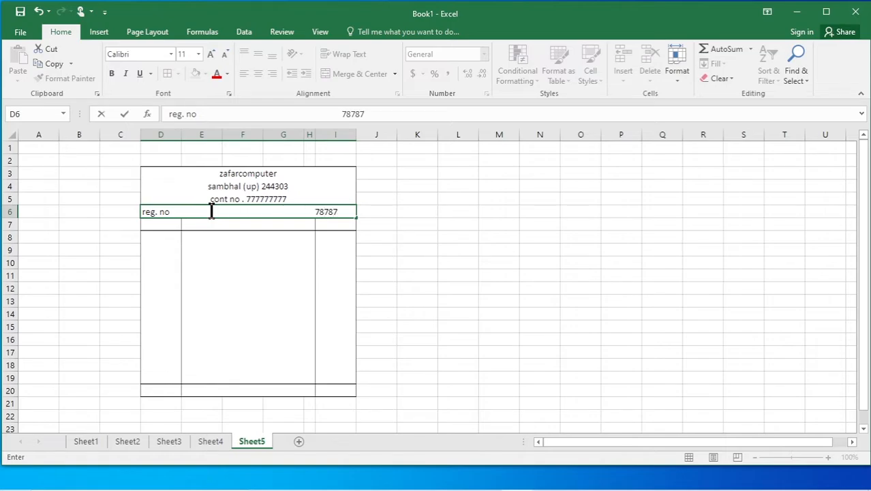
{"action": "left_click", "coordinate": [444, 266]}
{"action": "double_click", "coordinate": [172, 210]}
{"action": "left_click", "coordinate": [145, 210]}
{"action": "left_click_drag", "start_coordinate": [523, 287], "coordinate": [524, 298]}
Add the column headings 's/n' in D7, 'data' in E7 and 'amt' in I7.
{"action": "left_click", "coordinate": [164, 227]}
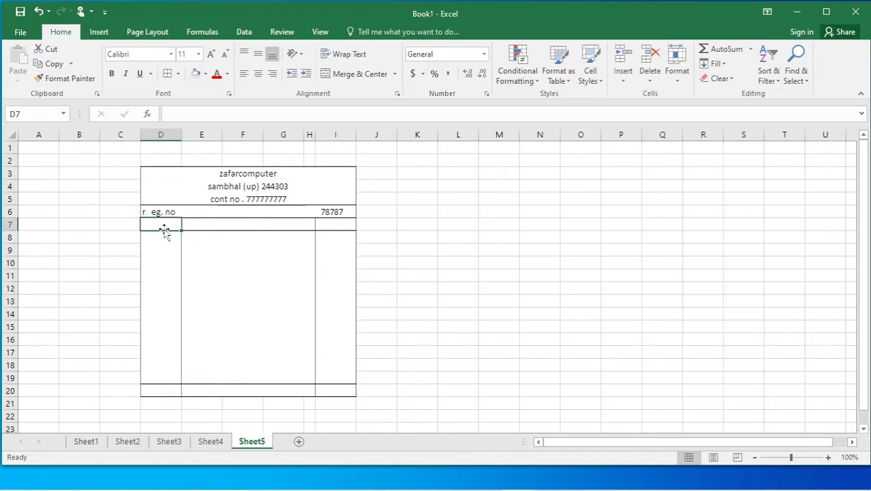
{"action": "type", "text": "s/n"}
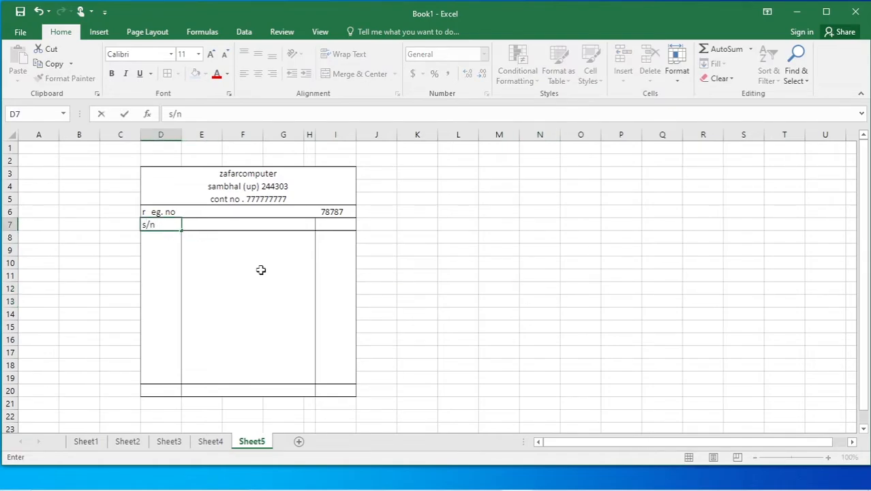
{"action": "left_click", "coordinate": [231, 224]}
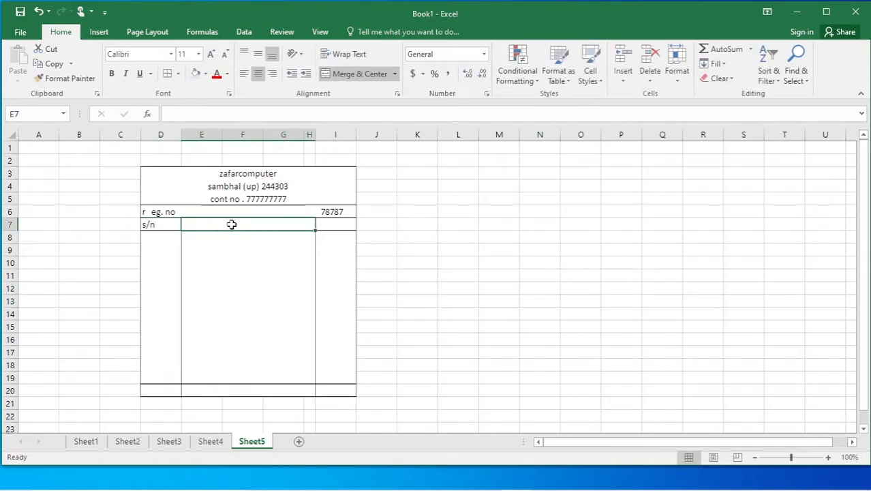
{"action": "type", "text": "data"}
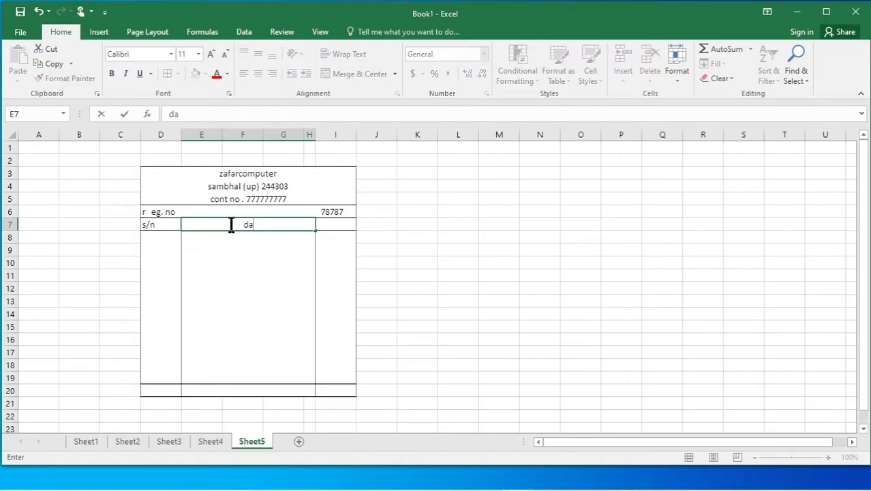
{"action": "left_click", "coordinate": [340, 231]}
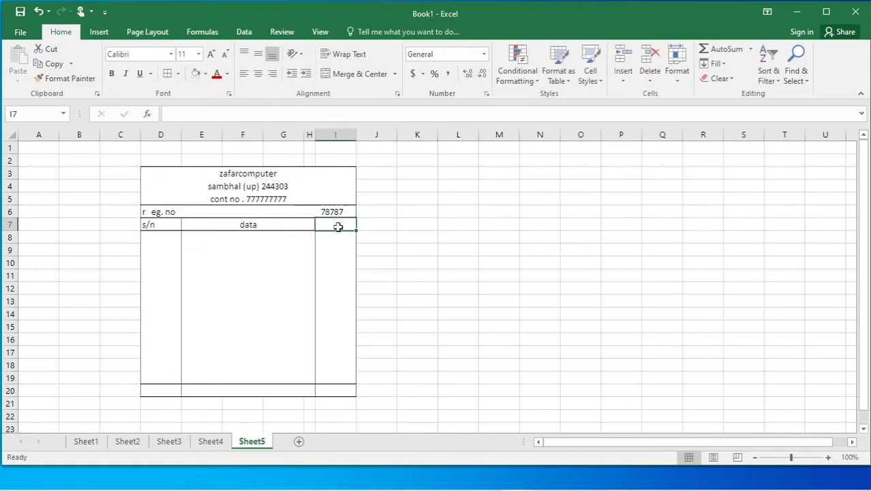
{"action": "type", "text": "amt"}
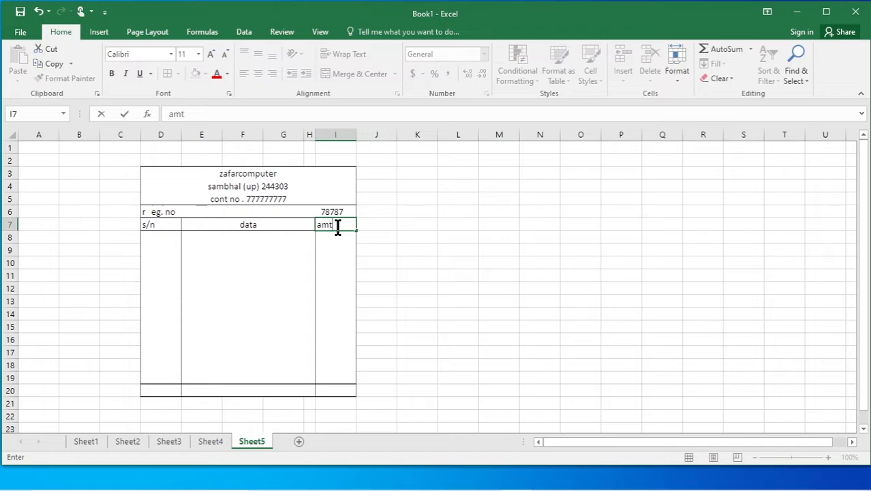
{"action": "left_click", "coordinate": [417, 273]}
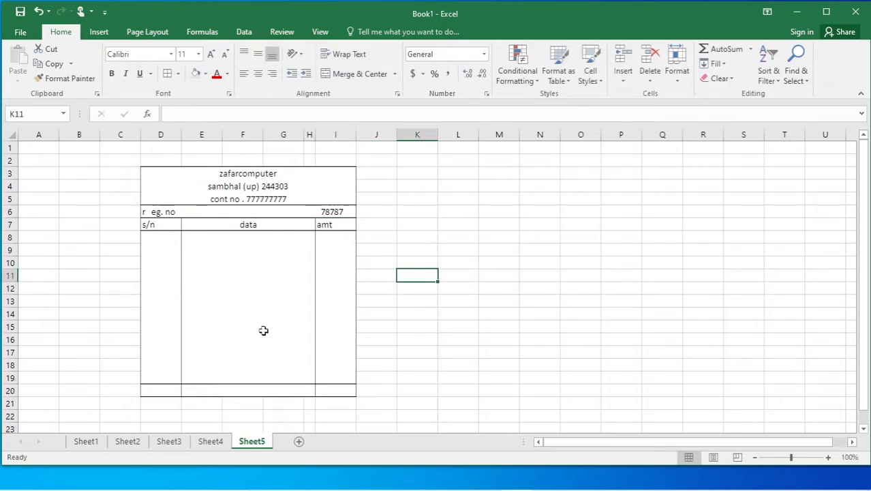
Type the label 'total' in the merged row 20 cell E20.
{"action": "left_click", "coordinate": [218, 386]}
{"action": "type", "text": "total"}
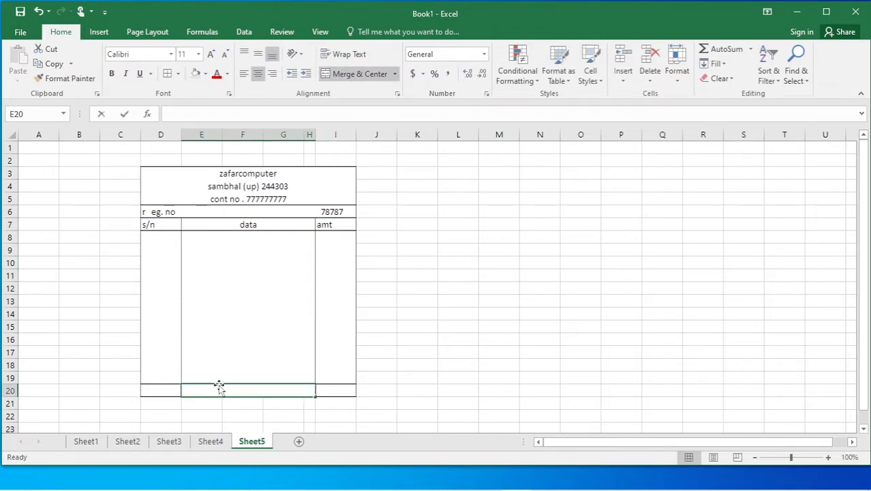
{"action": "left_click", "coordinate": [464, 389]}
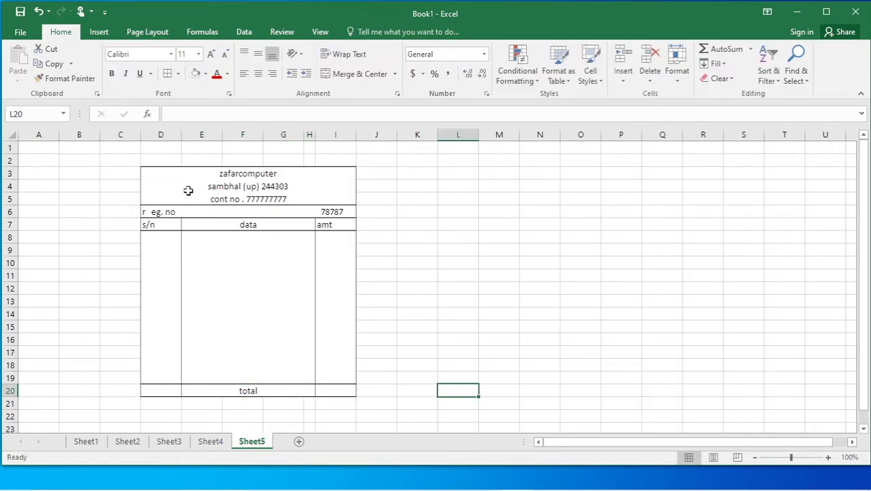
{"action": "left_click", "coordinate": [165, 178]}
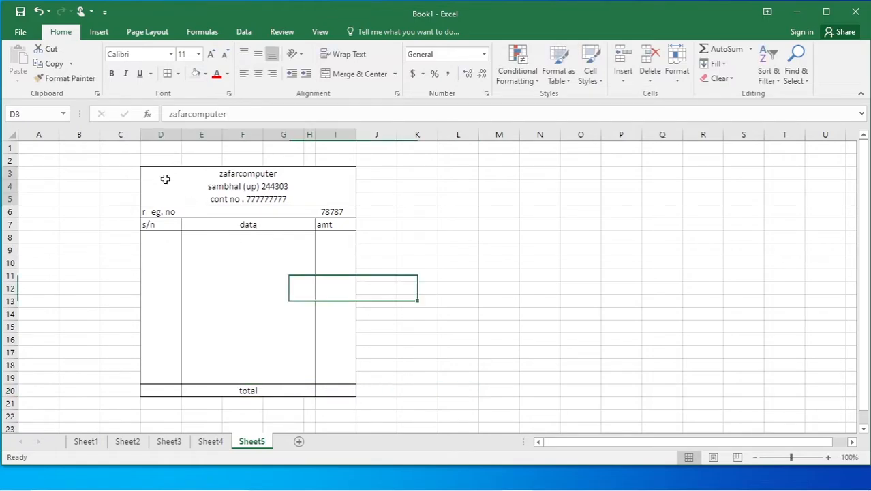
Fill header block D3:I5 light blue and table body D6:I20 light gold.
{"action": "left_click", "coordinate": [197, 74]}
{"action": "left_click", "coordinate": [172, 214]}
{"action": "mouse_move", "coordinate": [172, 214]}
{"action": "left_mouse_down"}
{"action": "mouse_move", "coordinate": [189, 222]}
{"action": "mouse_move", "coordinate": [208, 389]}
{"action": "left_mouse_up"}
{"action": "left_click", "coordinate": [205, 74]}
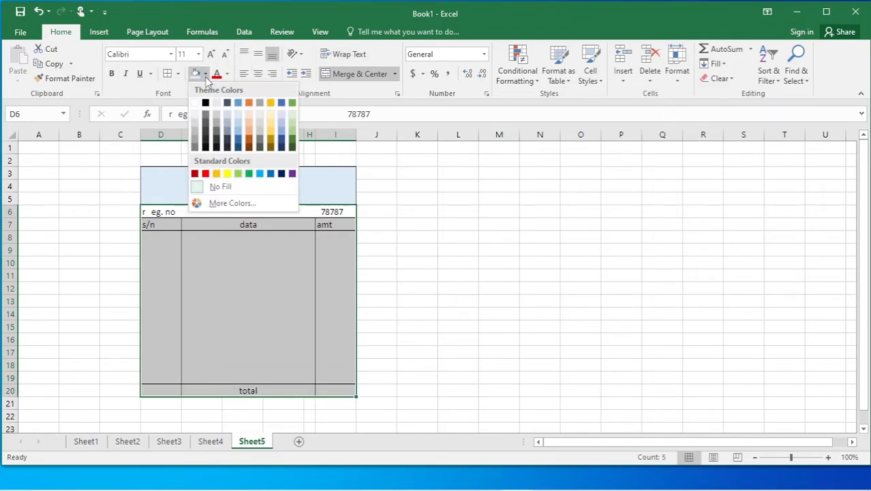
{"action": "left_click", "coordinate": [271, 118]}
{"action": "left_click", "coordinate": [438, 239]}
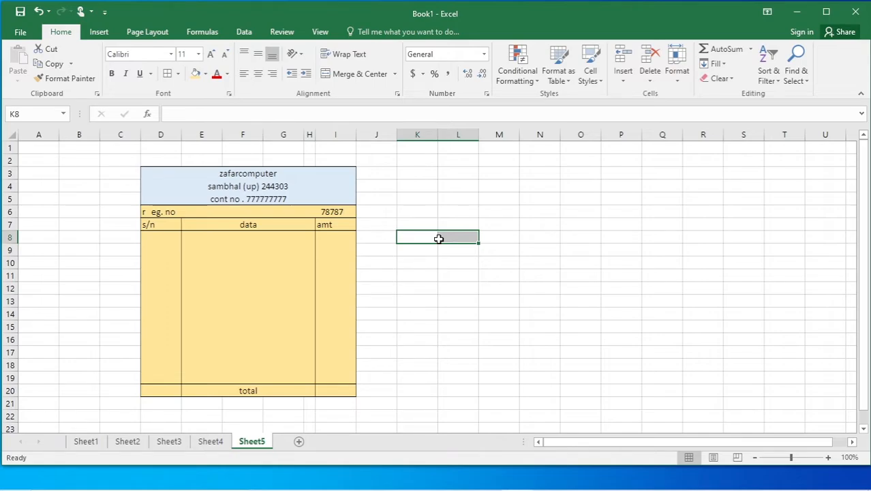
Browse through Sheet1 to Sheet5, clicking a few empty cells beside the bill table.
{"action": "left_click", "coordinate": [461, 285]}
{"action": "left_click", "coordinate": [87, 441]}
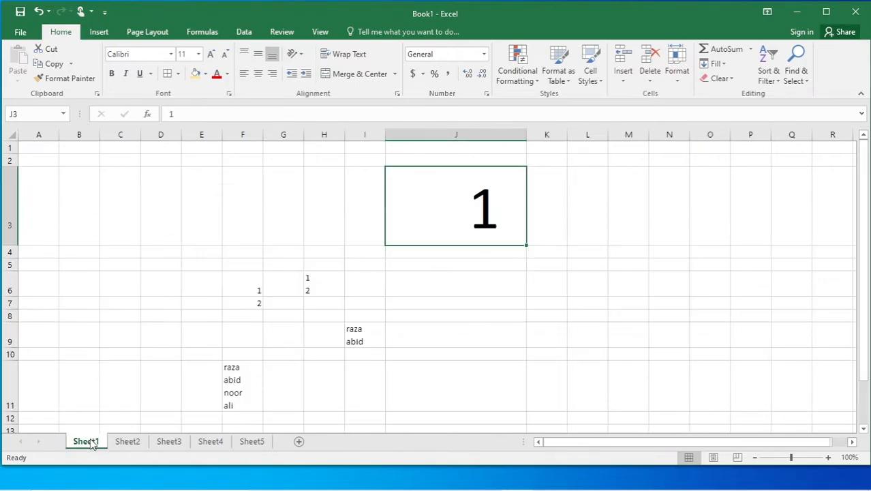
{"action": "left_click", "coordinate": [127, 442]}
{"action": "left_click", "coordinate": [170, 441]}
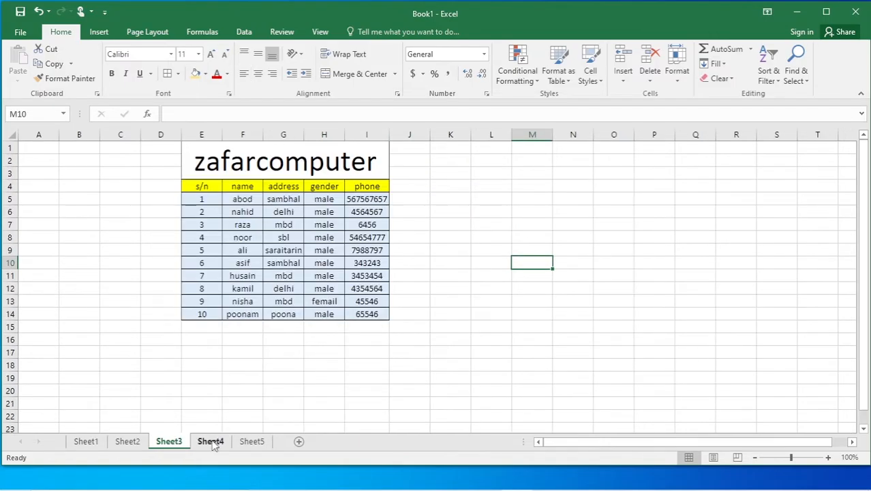
{"action": "left_click", "coordinate": [212, 441]}
{"action": "left_click", "coordinate": [250, 442]}
{"action": "left_click", "coordinate": [437, 343]}
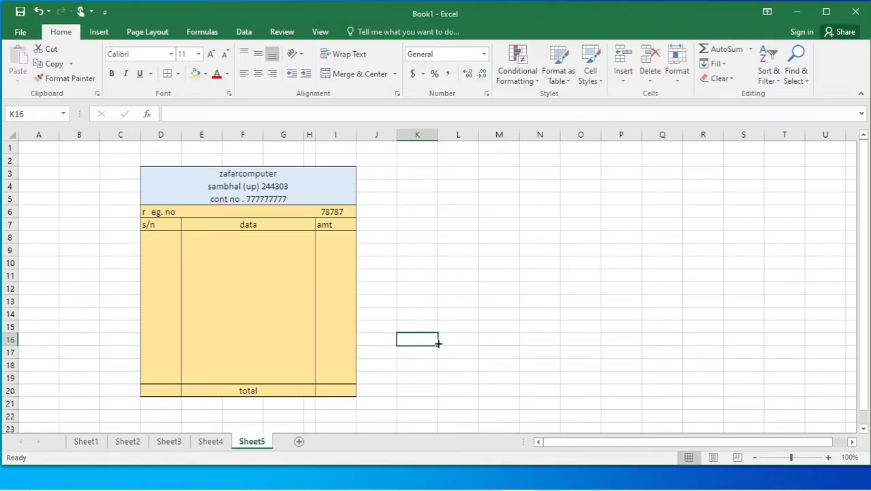
{"action": "left_click", "coordinate": [481, 271]}
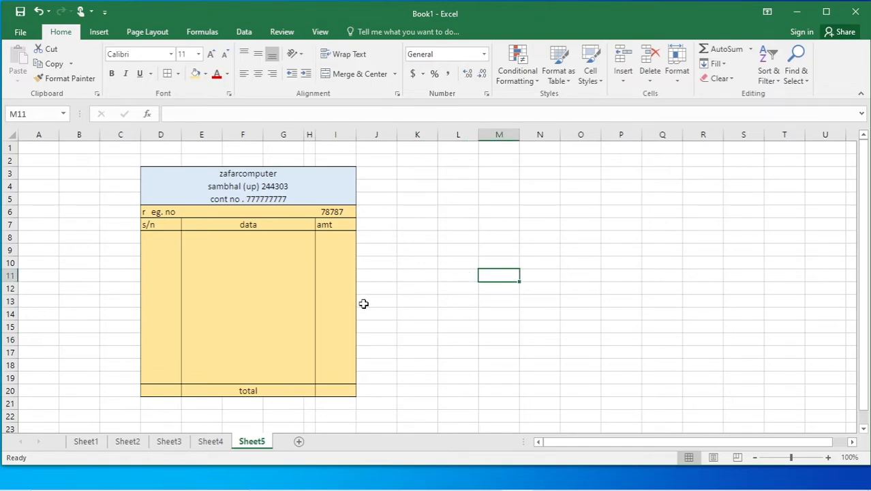
{"action": "left_click", "coordinate": [417, 237]}
{"action": "key", "text": "alt"}
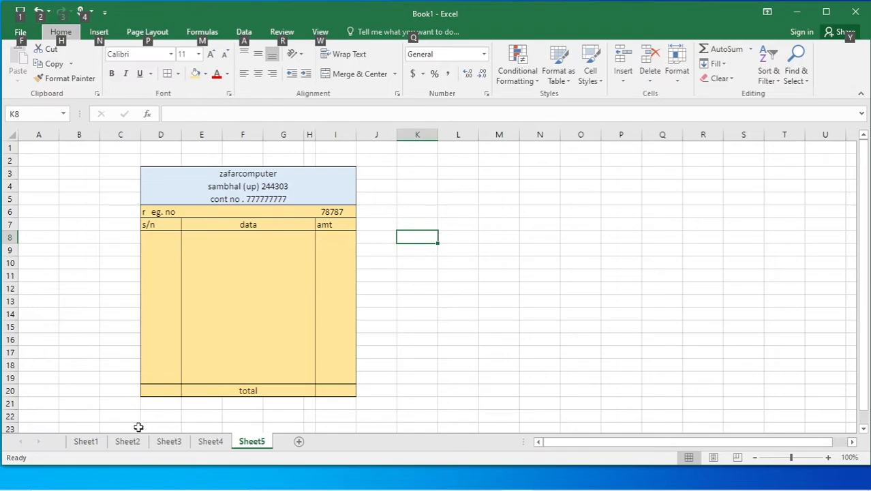
From Sheet1, insert two new blank worksheets and open the new Sheet7.
{"action": "left_click", "coordinate": [87, 441]}
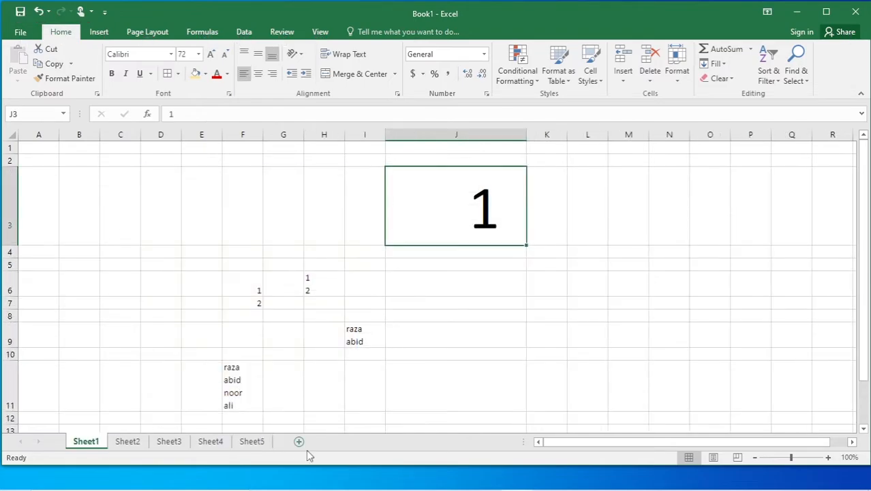
{"action": "left_click", "coordinate": [299, 442]}
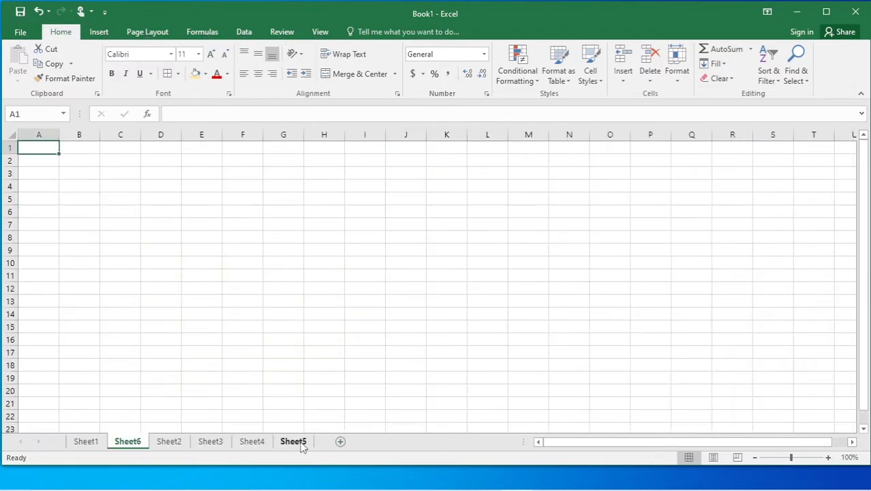
{"action": "left_click", "coordinate": [342, 443]}
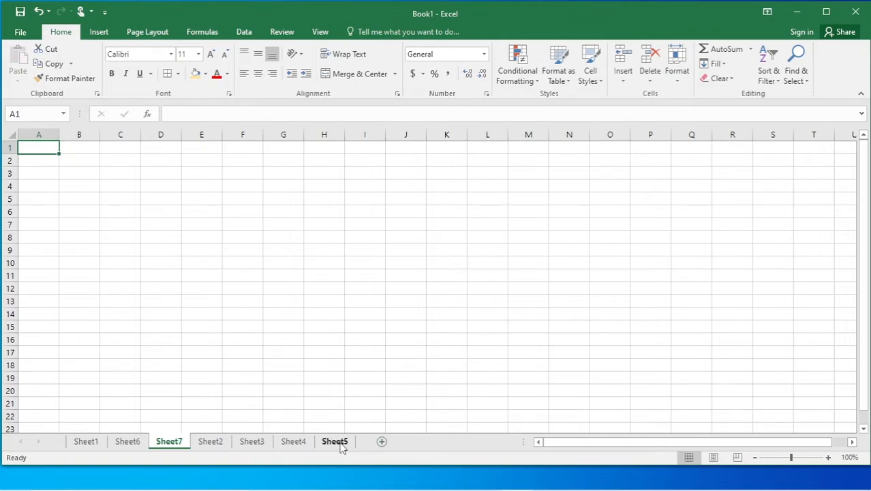
{"action": "left_click", "coordinate": [297, 439]}
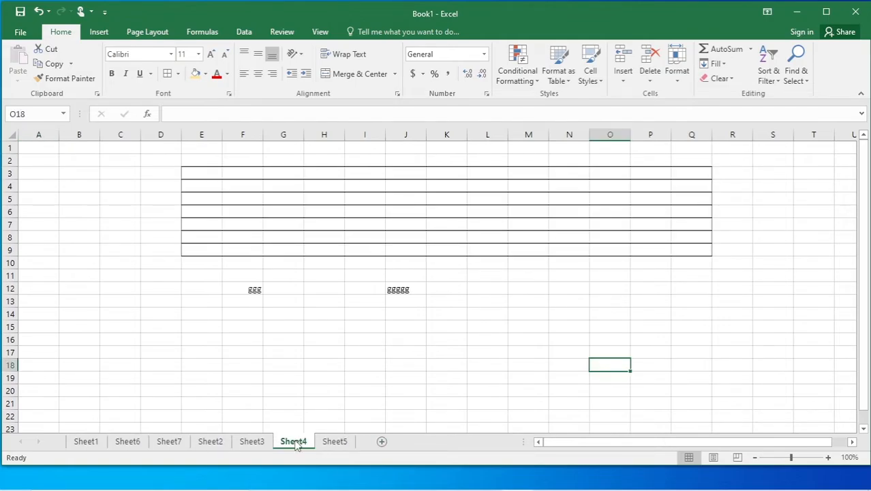
{"action": "left_click", "coordinate": [336, 444]}
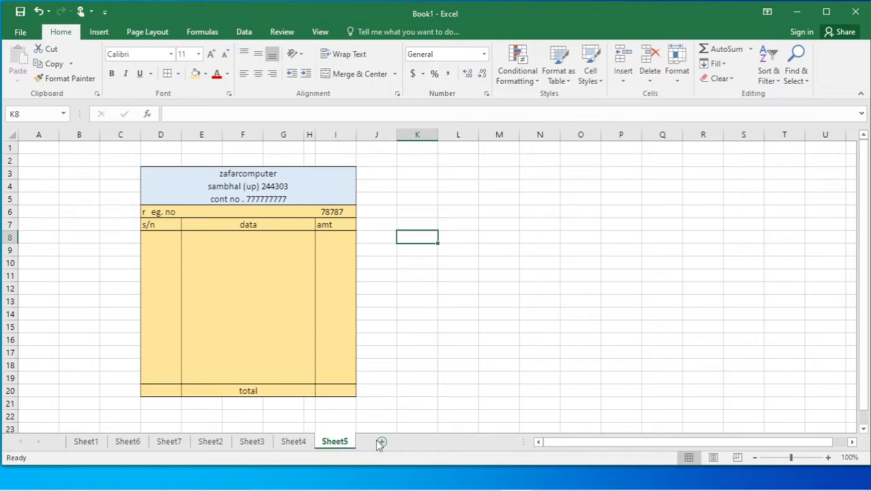
{"action": "left_click", "coordinate": [172, 443]}
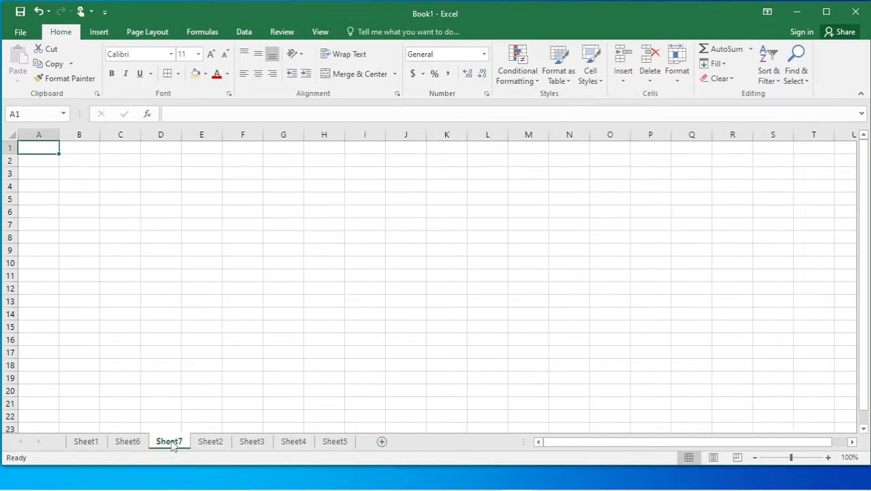
Delete the blank Sheet7 first, then the blank Sheet6, from their tab menus.
{"action": "right_click", "coordinate": [171, 443]}
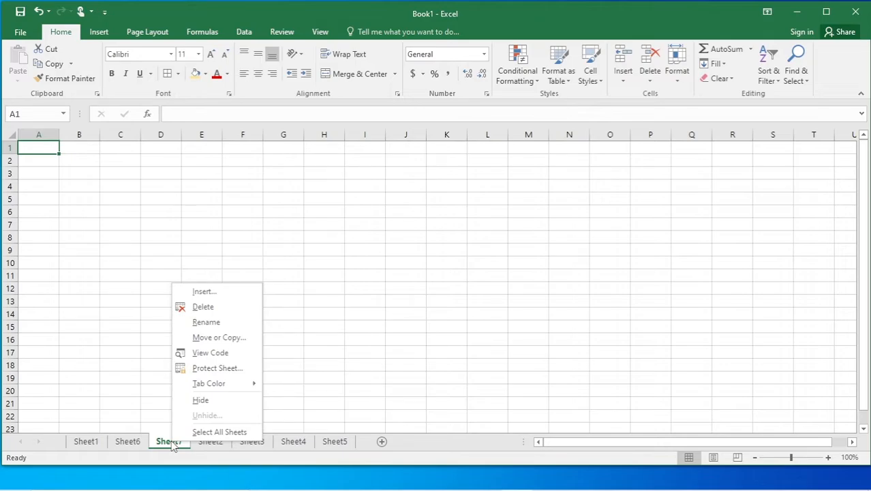
{"action": "left_click", "coordinate": [199, 306]}
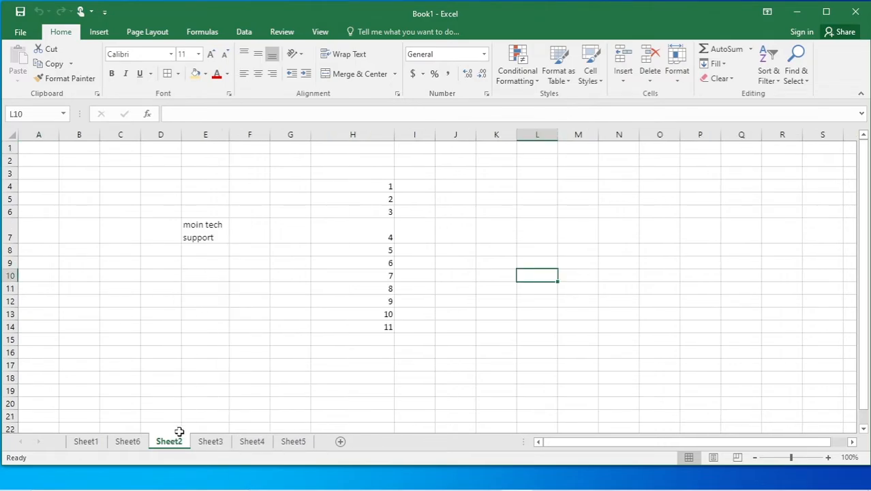
{"action": "left_click", "coordinate": [131, 442]}
{"action": "right_click", "coordinate": [131, 443]}
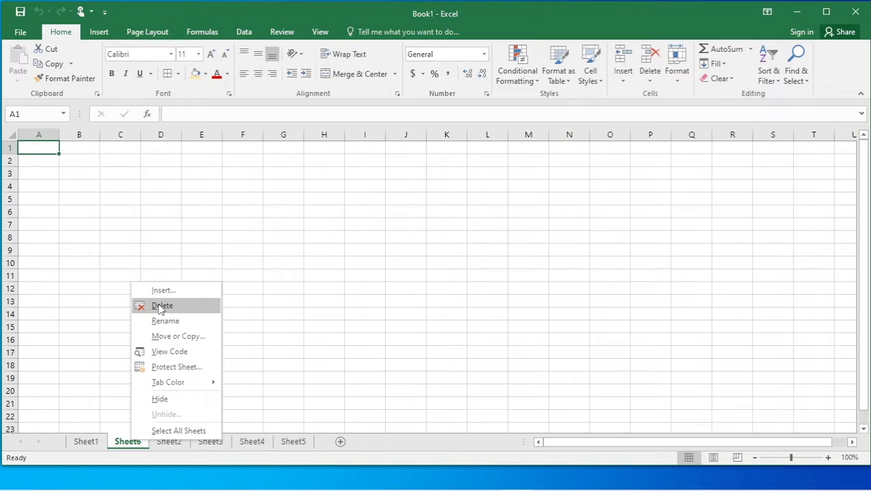
{"action": "left_click", "coordinate": [161, 306]}
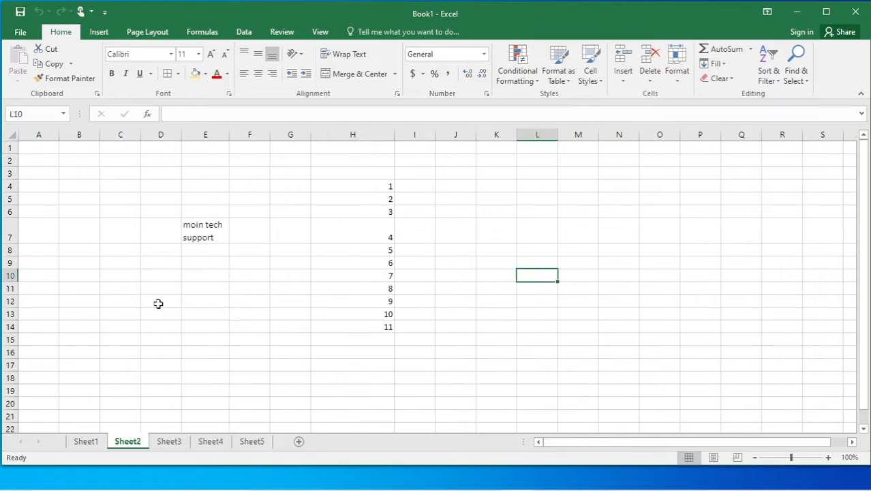
Rename the Sheet1 tab to 'numbers'.
{"action": "left_click", "coordinate": [94, 445]}
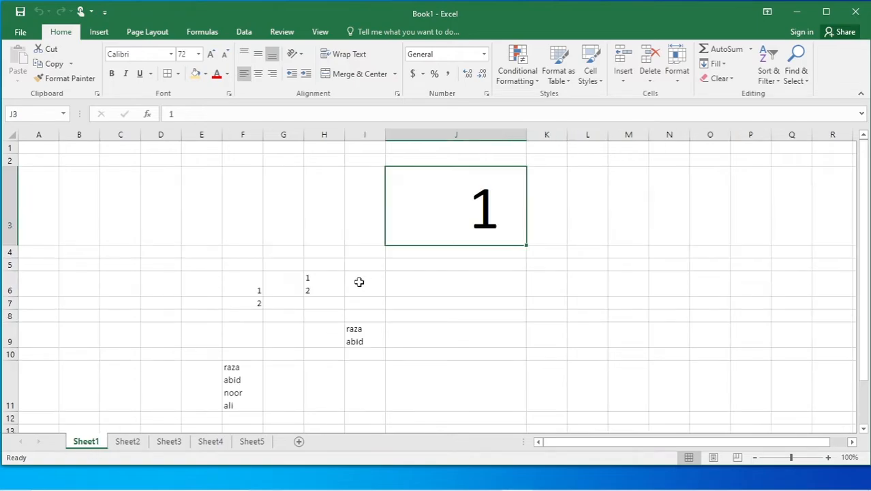
{"action": "right_click", "coordinate": [95, 443]}
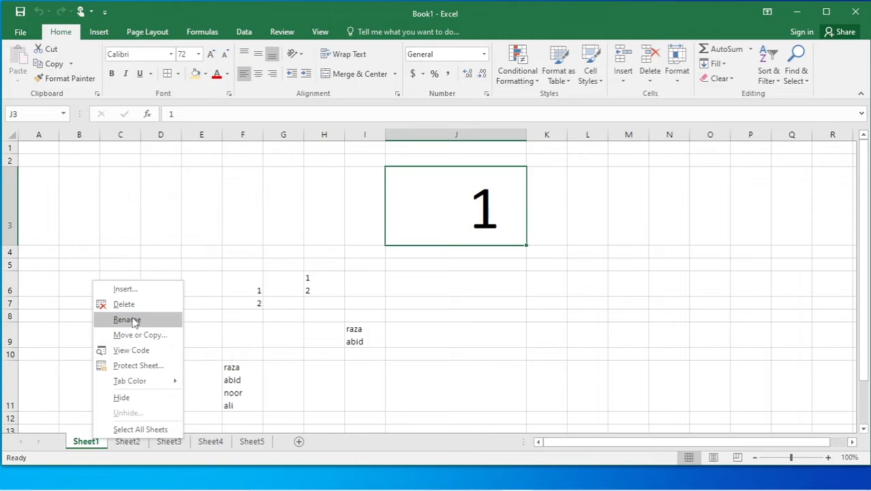
{"action": "left_click", "coordinate": [129, 320]}
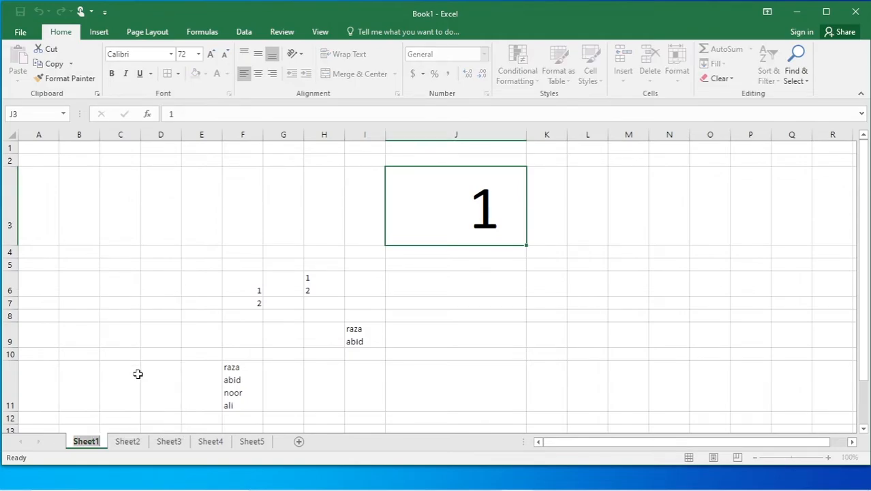
{"action": "type", "text": "numbers"}
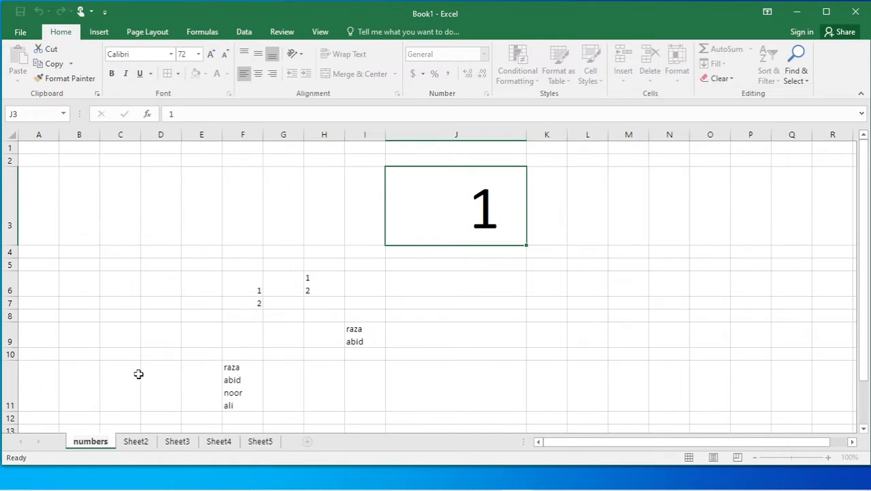
{"action": "key", "text": "Return"}
{"action": "left_click", "coordinate": [409, 370]}
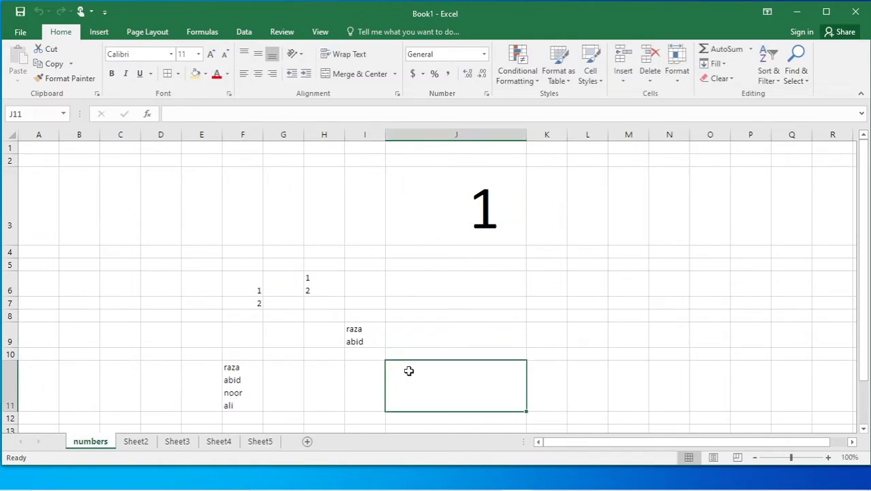
Rename the Sheet2 tab to 'raza'.
{"action": "left_click", "coordinate": [135, 442]}
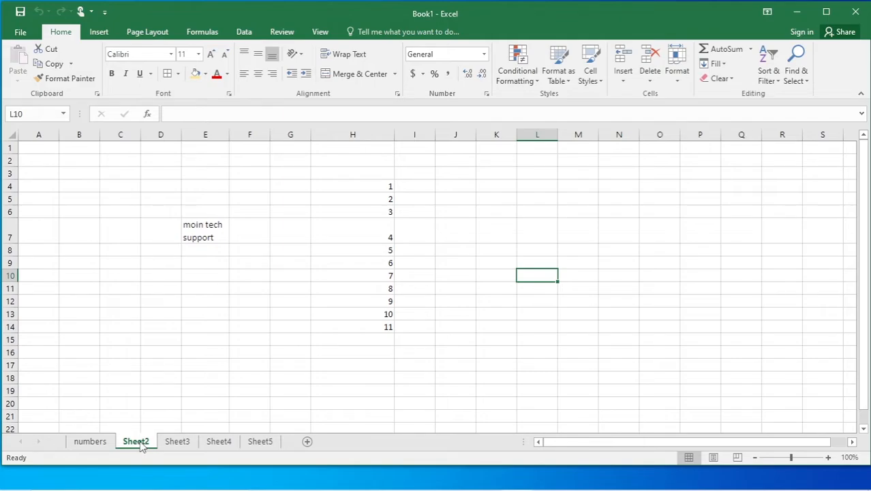
{"action": "right_click", "coordinate": [141, 445]}
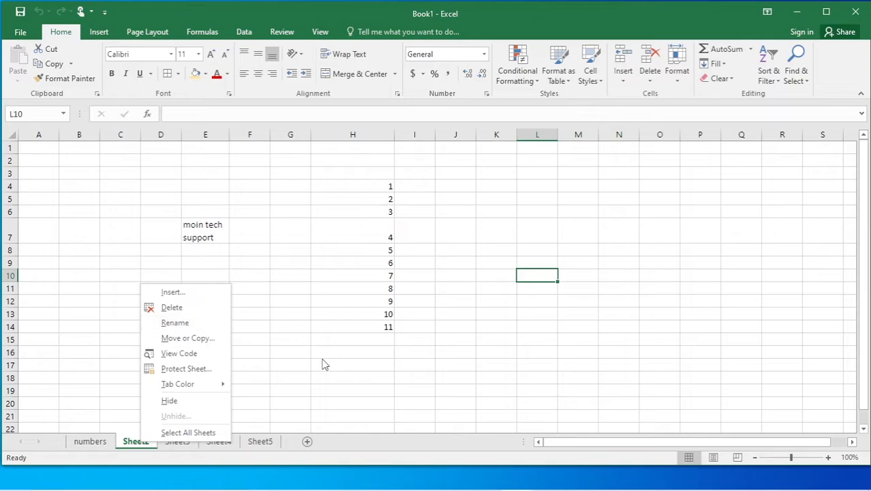
{"action": "left_click", "coordinate": [174, 322]}
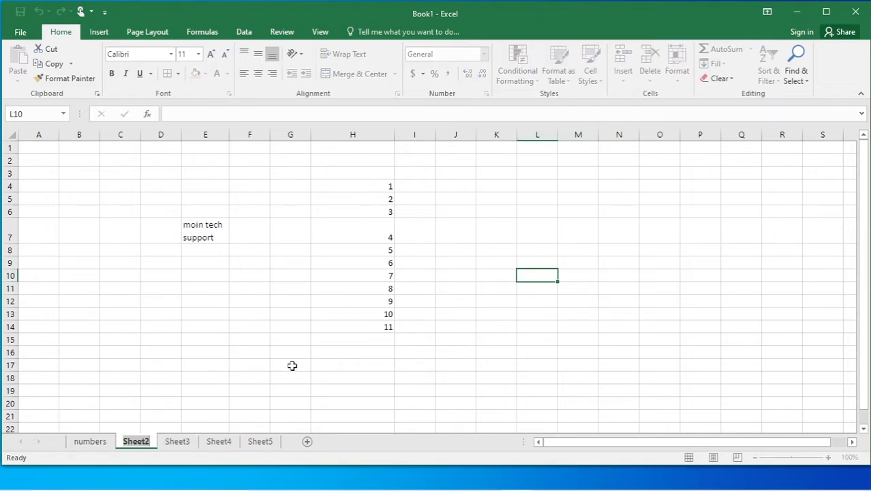
{"action": "type", "text": "raza"}
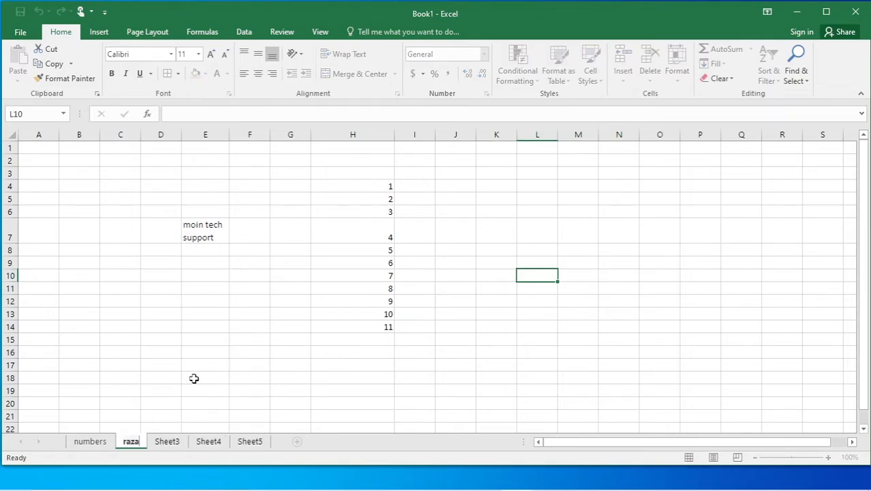
{"action": "left_click", "coordinate": [194, 379]}
Rename the Sheet3 tab to 'student data'.
{"action": "left_click", "coordinate": [168, 443]}
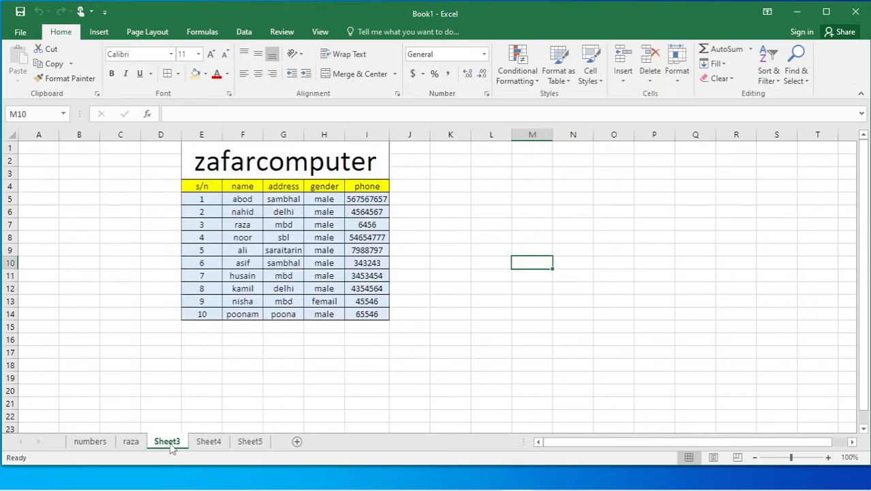
{"action": "right_click", "coordinate": [171, 444]}
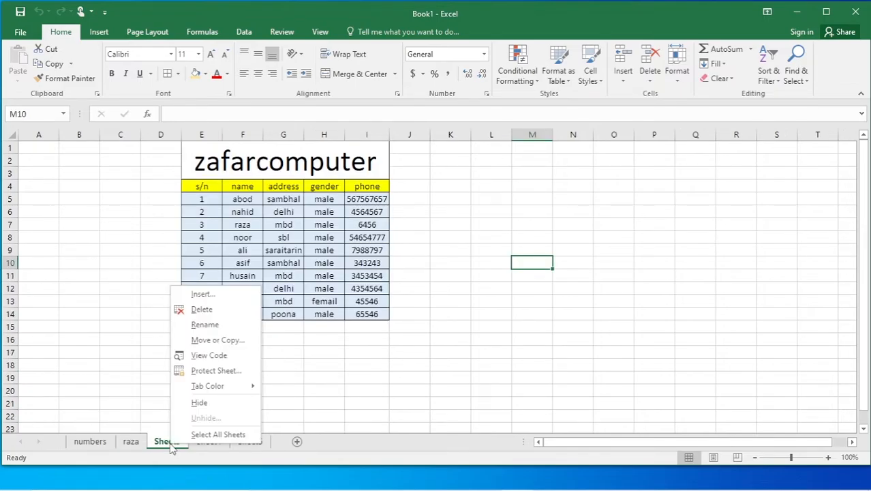
{"action": "left_click", "coordinate": [202, 325]}
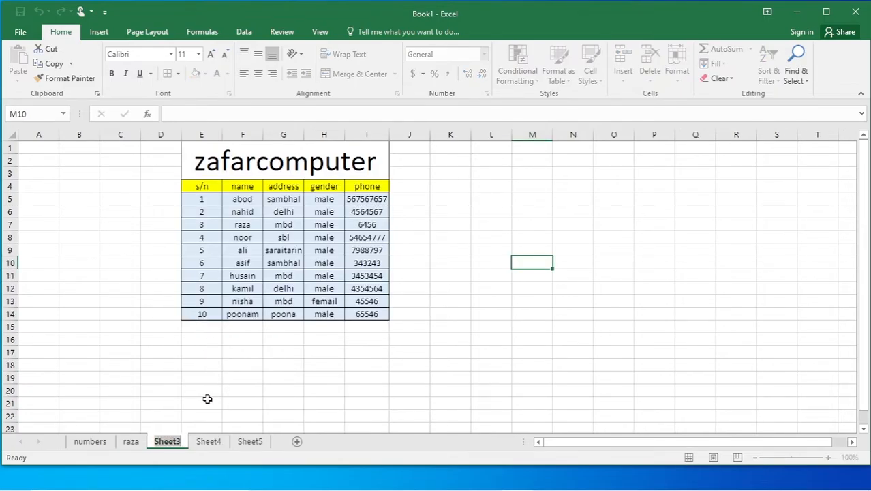
{"action": "type", "text": "student data"}
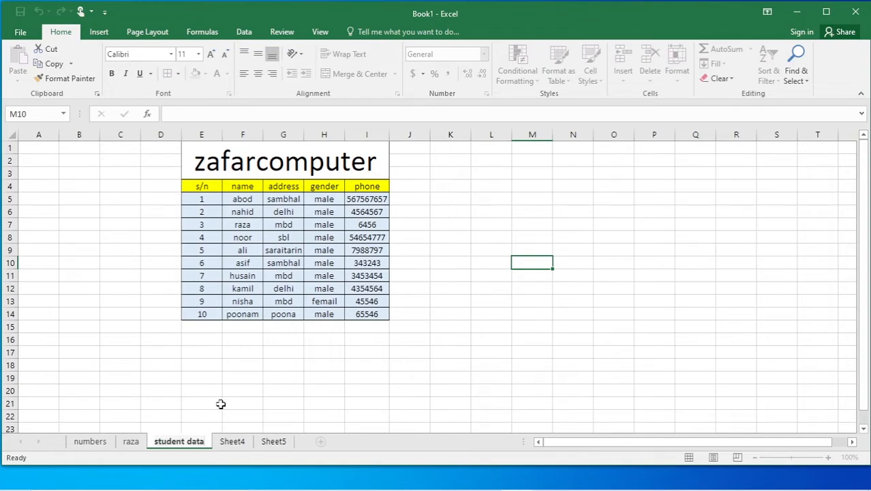
{"action": "left_click", "coordinate": [359, 398]}
Rename the Sheet4 tab to 'merge', correcting the initial 'merg' typo.
{"action": "left_click", "coordinate": [232, 442]}
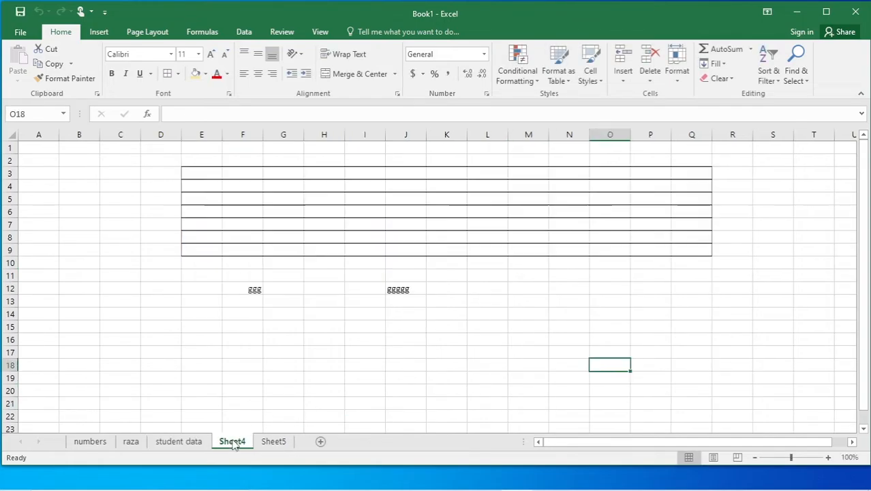
{"action": "right_click", "coordinate": [233, 443]}
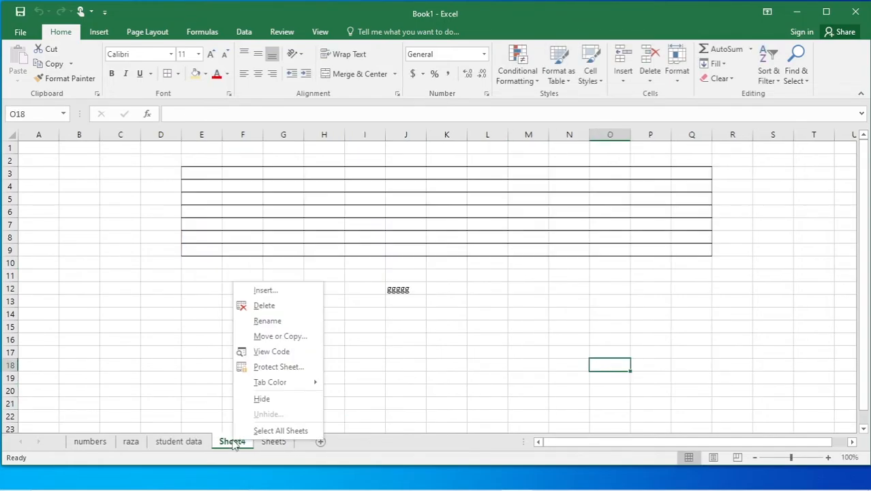
{"action": "left_click", "coordinate": [270, 322]}
{"action": "type", "text": "merg"}
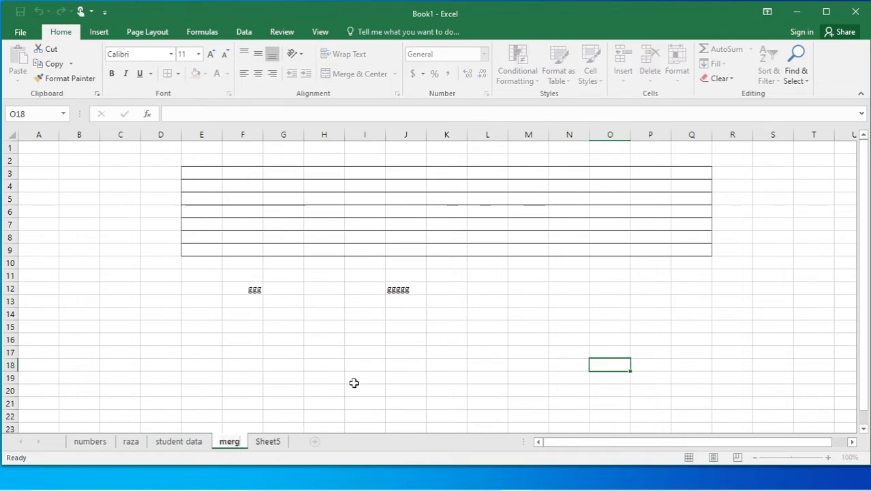
{"action": "left_click", "coordinate": [391, 364]}
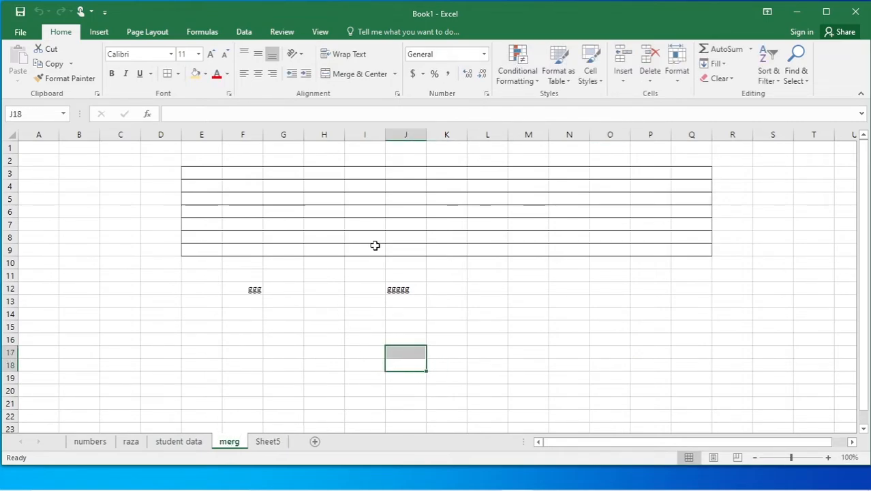
{"action": "right_click", "coordinate": [244, 443]}
{"action": "type", "text": "e"}
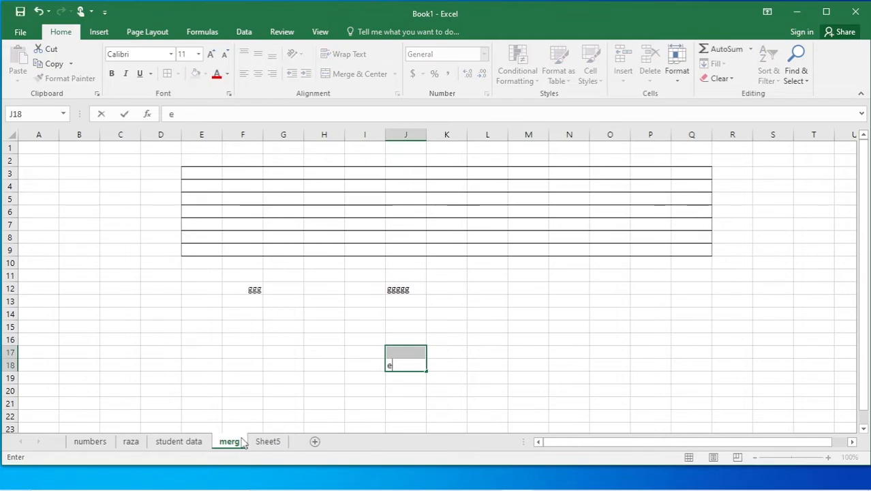
{"action": "right_click", "coordinate": [241, 445]}
{"action": "left_click", "coordinate": [267, 322]}
{"action": "right_click", "coordinate": [241, 444]}
{"action": "left_click", "coordinate": [268, 323]}
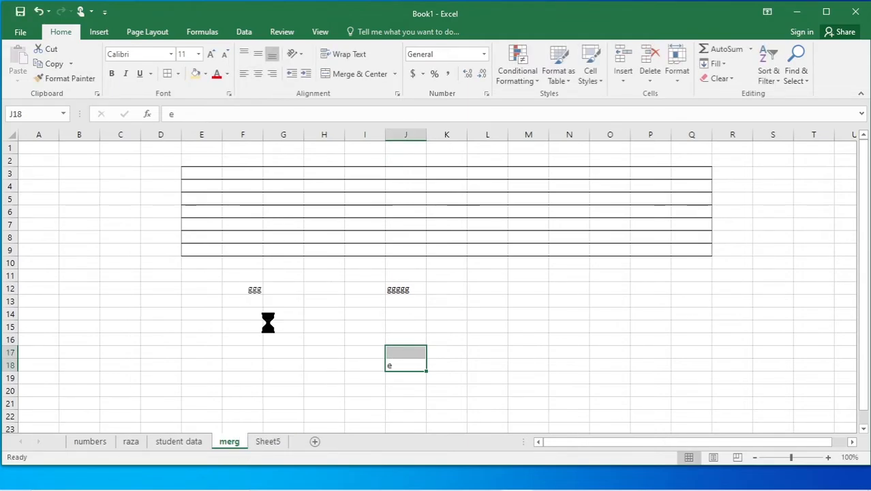
{"action": "type", "text": "merge"}
{"action": "left_click", "coordinate": [346, 329]}
{"action": "left_click", "coordinate": [283, 326]}
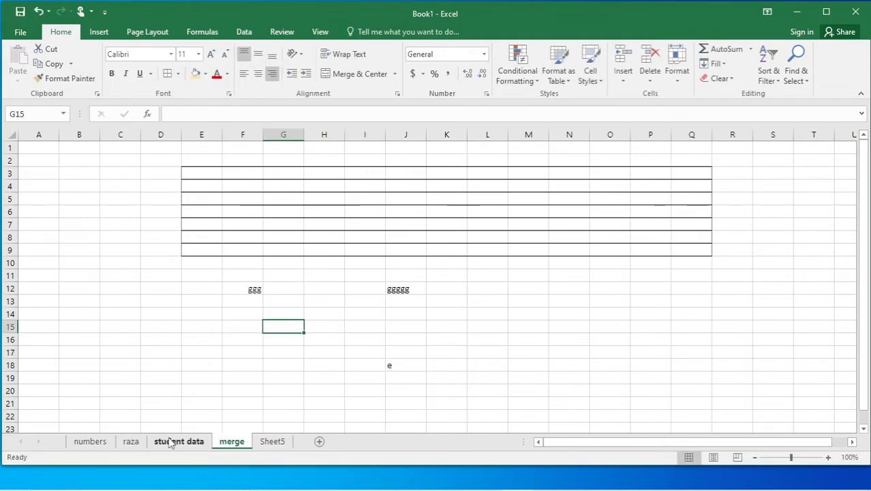
Colour the merge tab red and the Sheet5 tab dark blue-grey.
{"action": "right_click", "coordinate": [242, 443]}
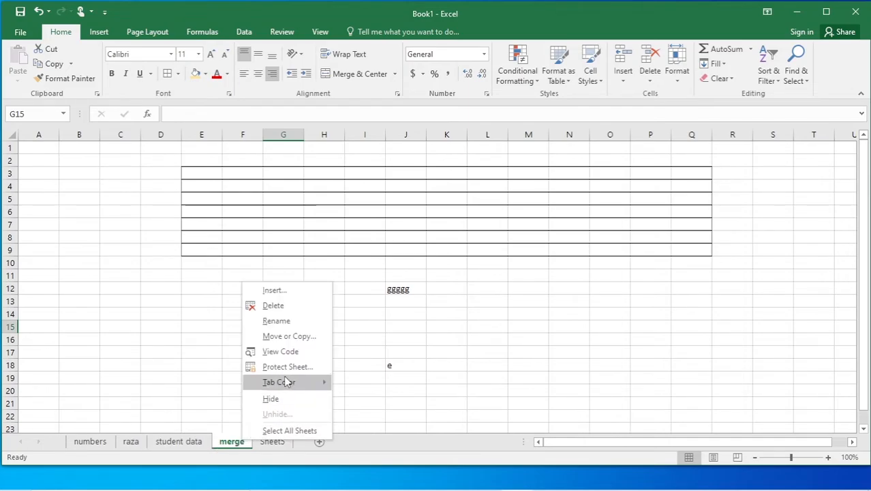
{"action": "mouse_move", "coordinate": [286, 381]}
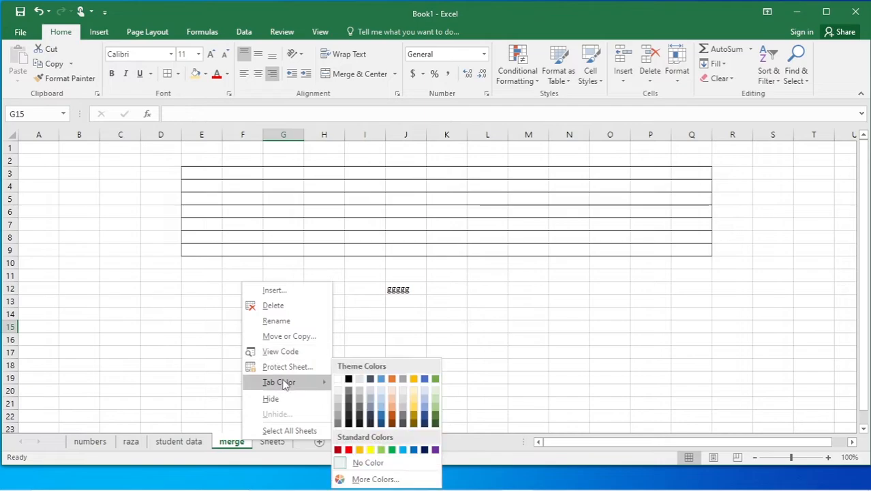
{"action": "left_click", "coordinate": [349, 450]}
{"action": "right_click", "coordinate": [277, 442]}
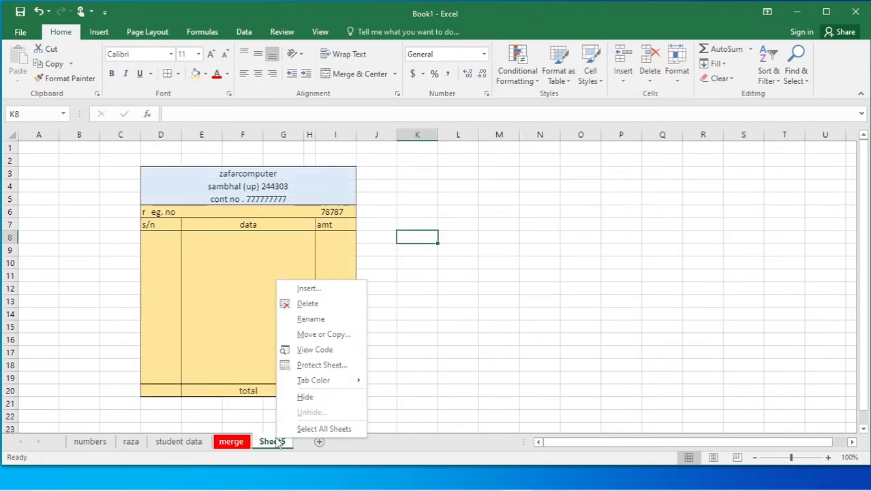
{"action": "mouse_move", "coordinate": [314, 383]}
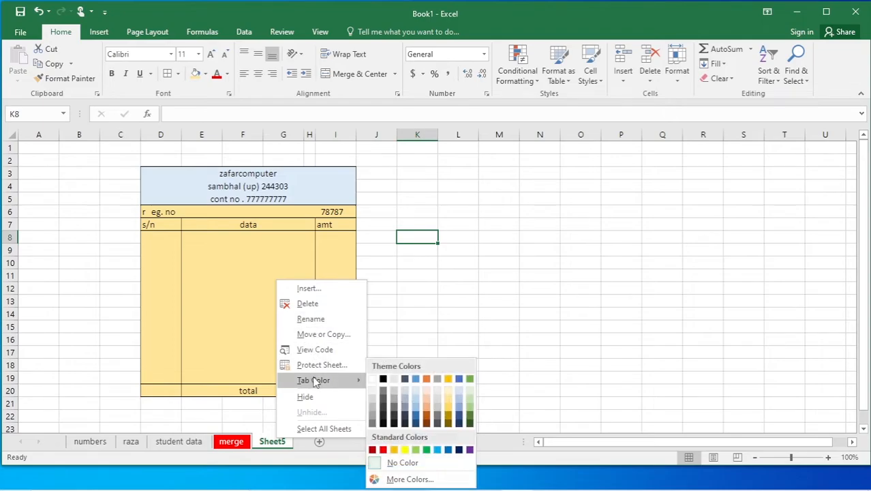
{"action": "left_click", "coordinate": [406, 416]}
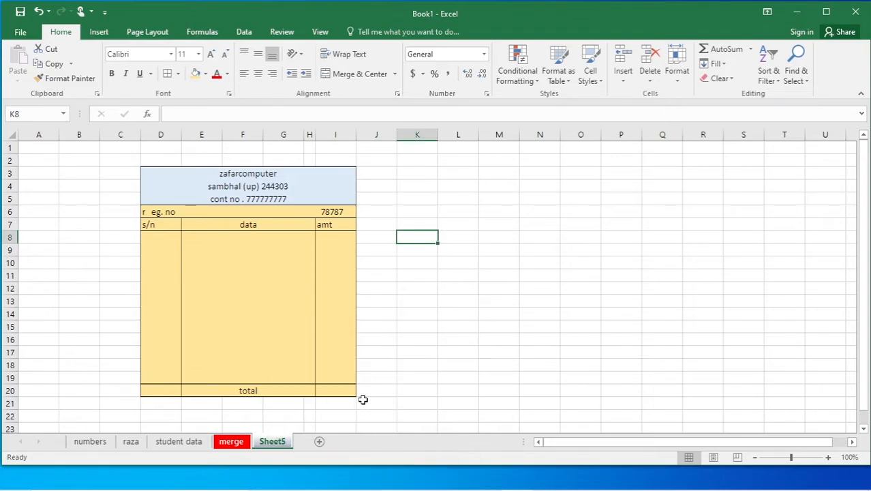
{"action": "left_click", "coordinate": [418, 388]}
{"action": "left_click", "coordinate": [391, 339]}
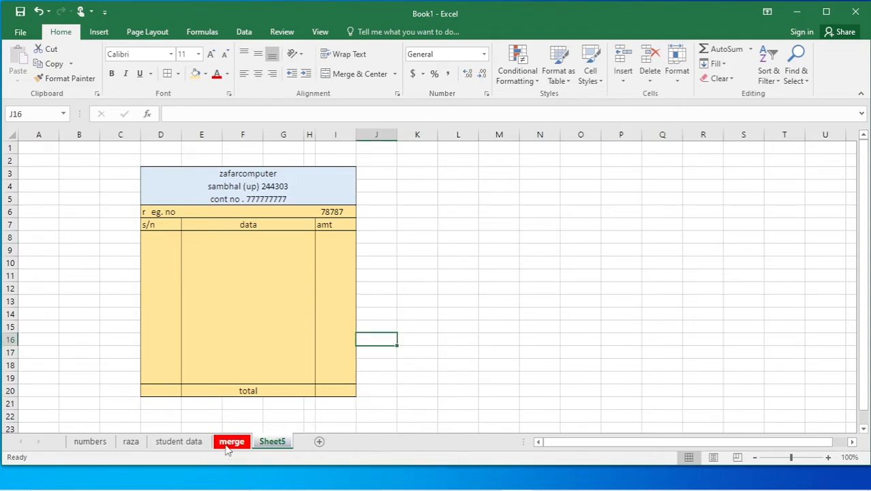
Colour the numbers sheet tab orange and finish on the raza sheet.
{"action": "left_click", "coordinate": [198, 443]}
{"action": "left_click", "coordinate": [132, 441]}
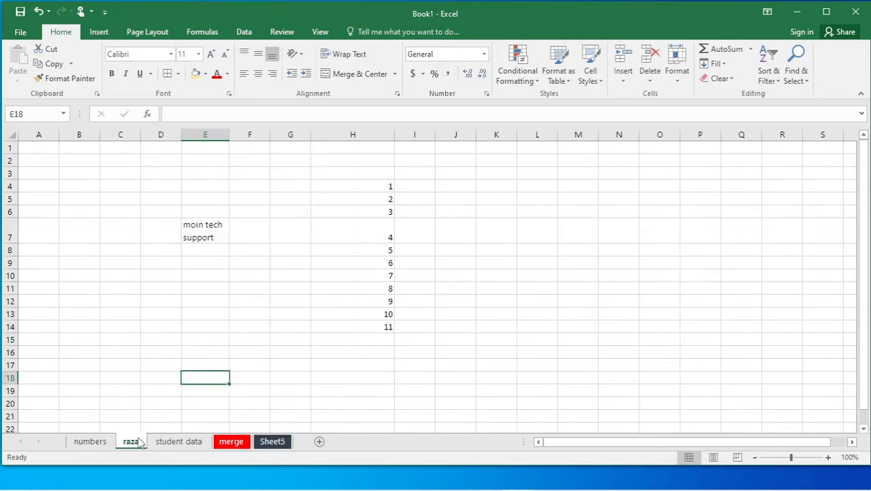
{"action": "left_click", "coordinate": [103, 441]}
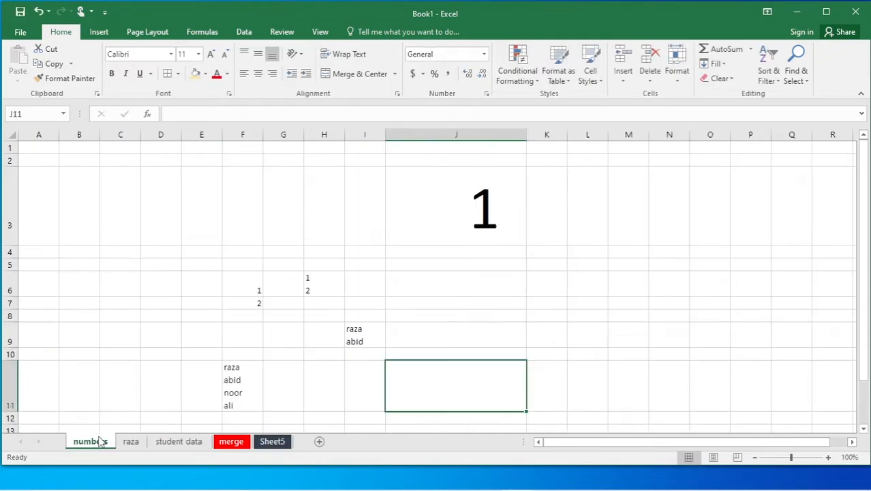
{"action": "right_click", "coordinate": [101, 442]}
{"action": "mouse_move", "coordinate": [146, 378]}
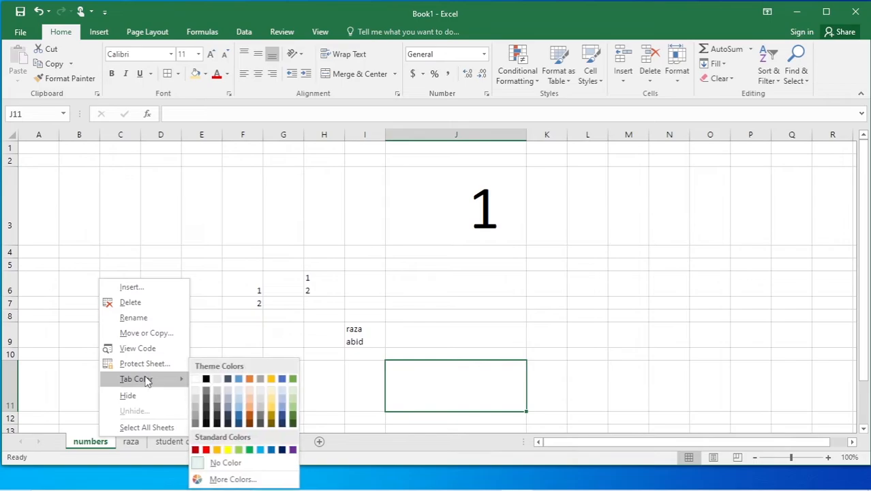
{"action": "left_click", "coordinate": [247, 415]}
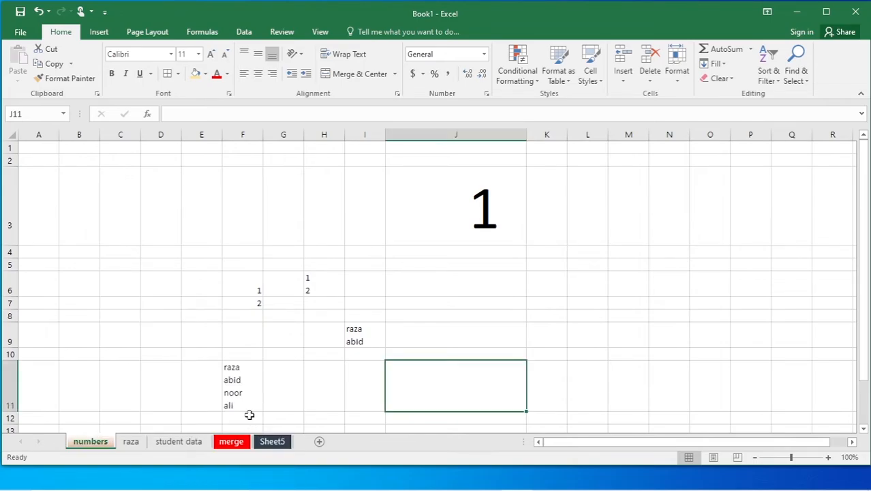
{"action": "left_click", "coordinate": [231, 339]}
{"action": "left_click", "coordinate": [131, 443]}
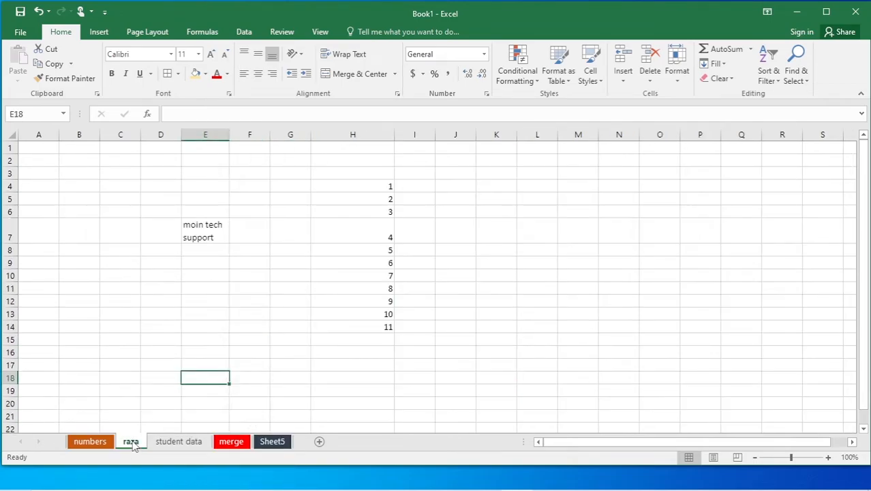
Insert a new blank worksheet, Sheet8, before the raza sheet.
{"action": "right_click", "coordinate": [137, 444]}
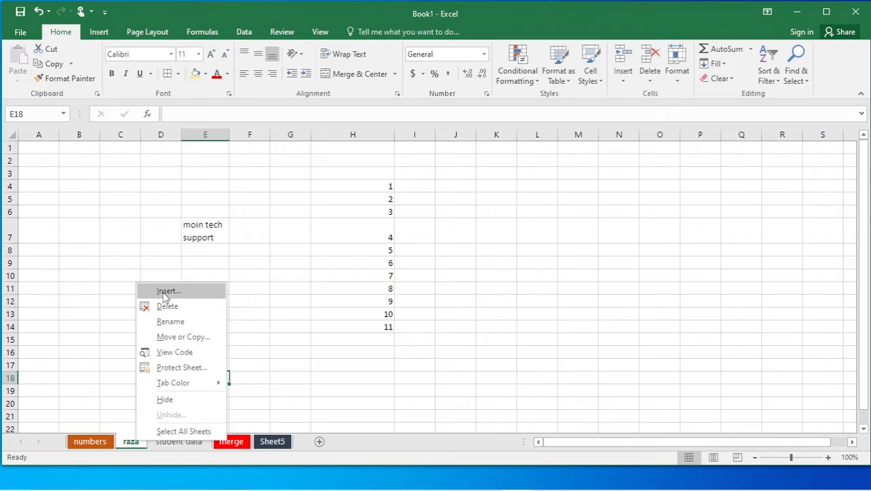
{"action": "left_click", "coordinate": [118, 281]}
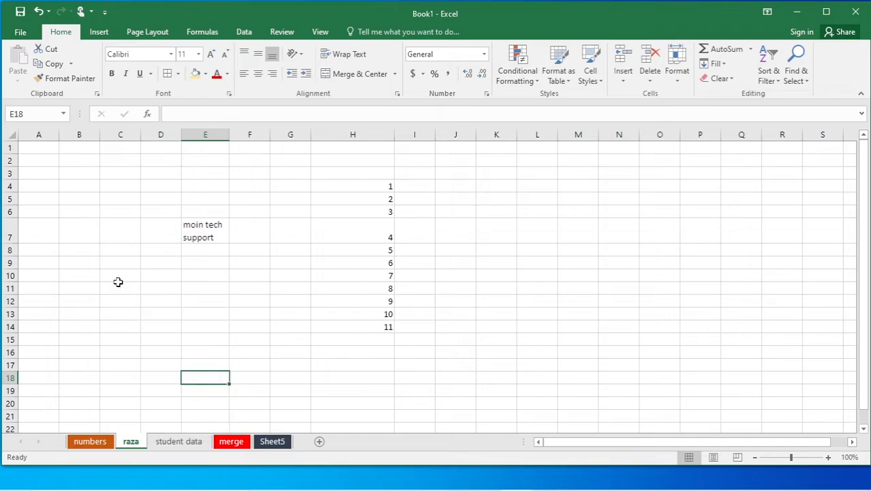
{"action": "right_click", "coordinate": [129, 444]}
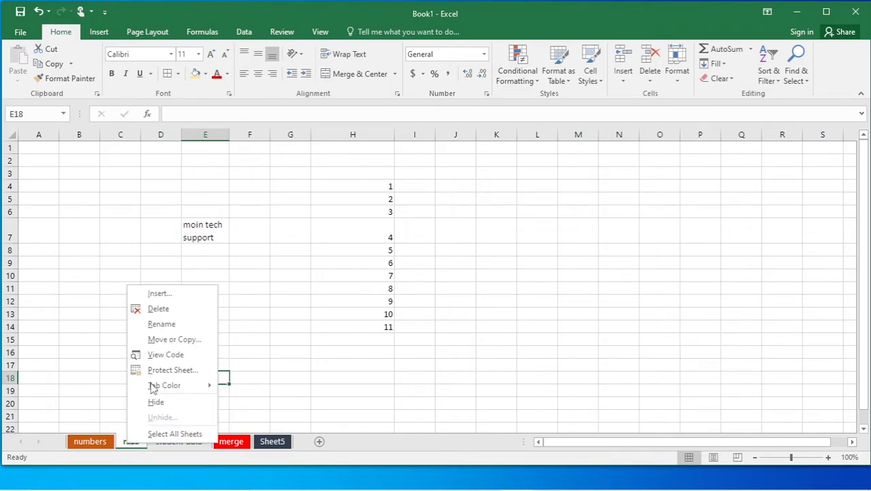
{"action": "left_click", "coordinate": [158, 295]}
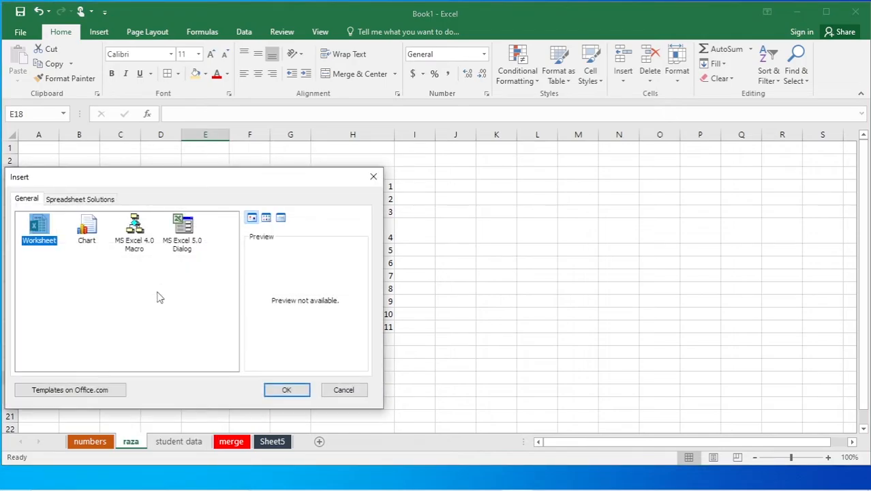
{"action": "left_click", "coordinate": [279, 387]}
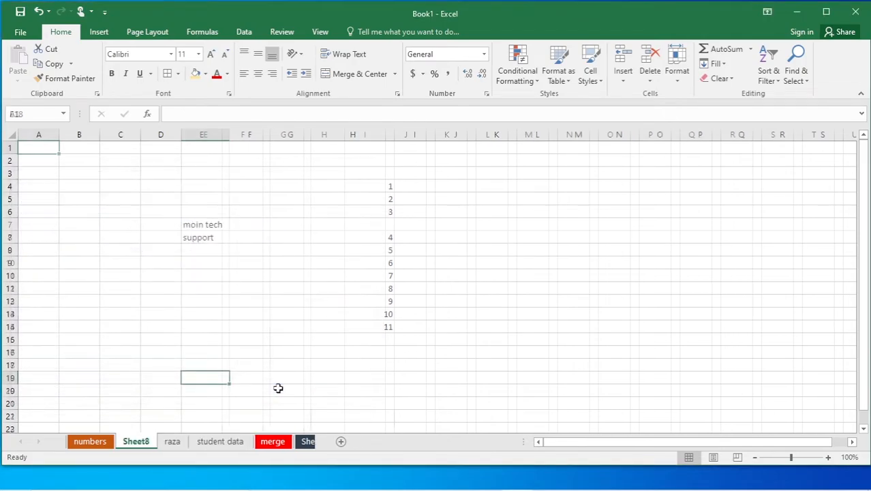
{"action": "left_click", "coordinate": [174, 442]}
{"action": "left_click", "coordinate": [95, 442]}
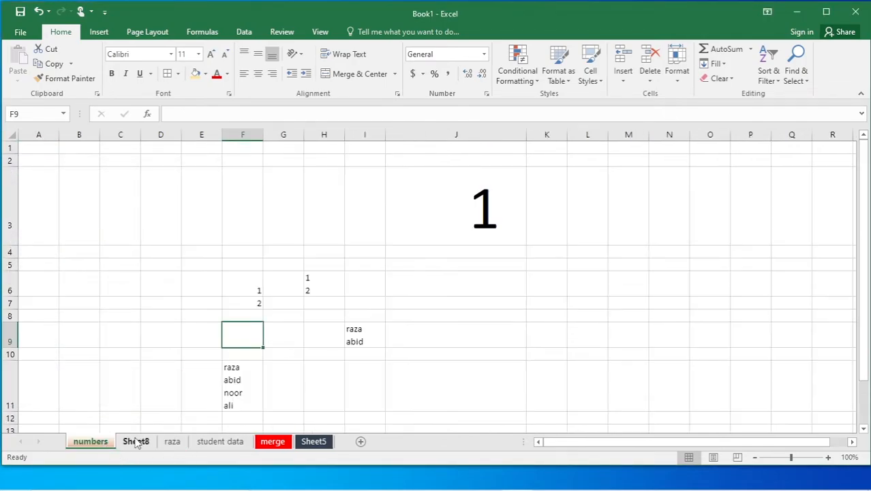
{"action": "left_click", "coordinate": [136, 441]}
Rename Sheet8 to 'student'.
{"action": "right_click", "coordinate": [137, 443]}
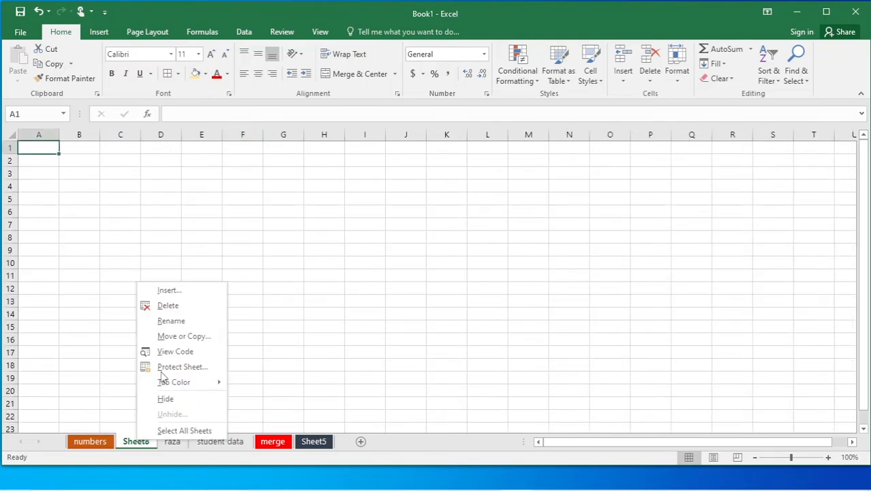
{"action": "left_click", "coordinate": [171, 321]}
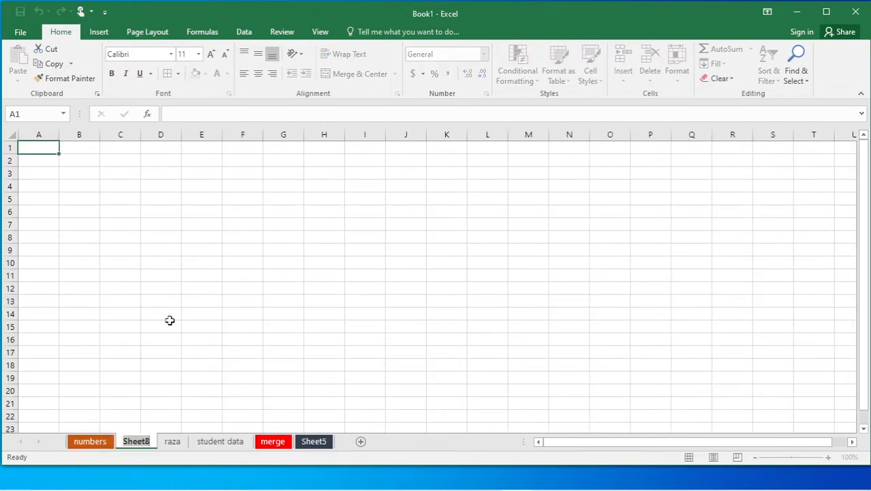
{"action": "type", "text": "stude"}
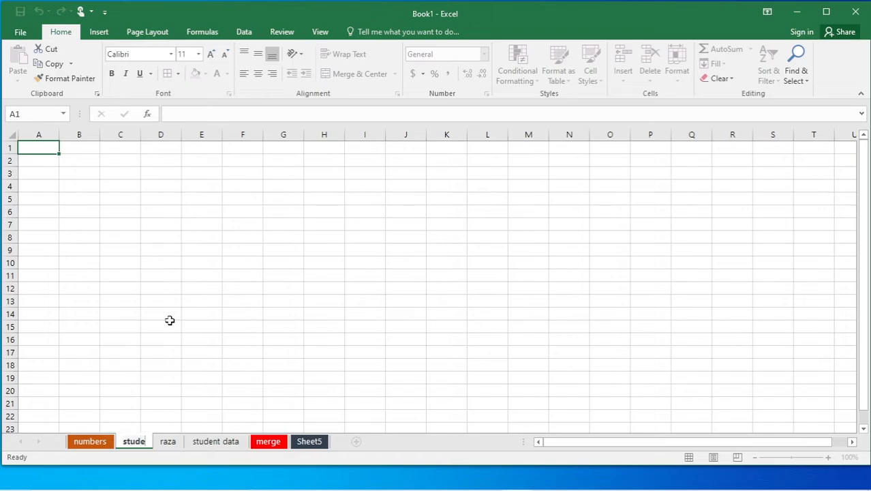
{"action": "type", "text": "nt"}
{"action": "left_click", "coordinate": [290, 329]}
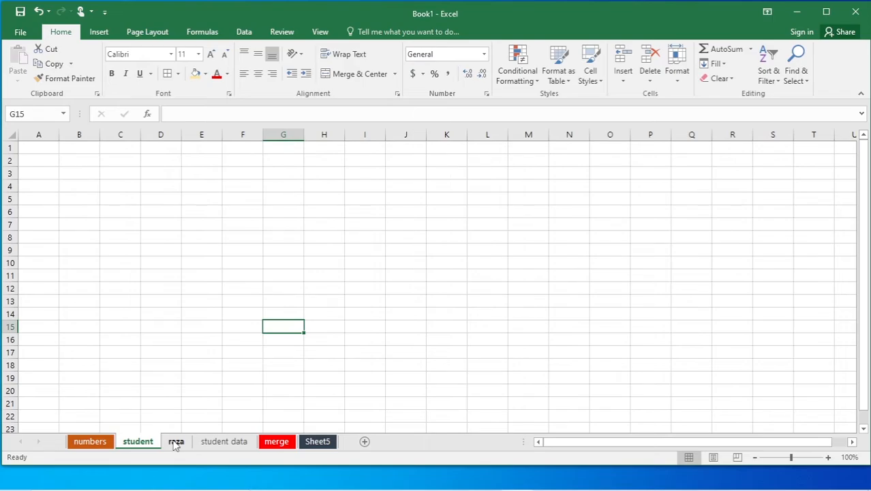
Hide the raza, student data and Sheet5 sheets, leaving the student sheet displayed.
{"action": "left_click", "coordinate": [176, 443]}
{"action": "right_click", "coordinate": [176, 443]}
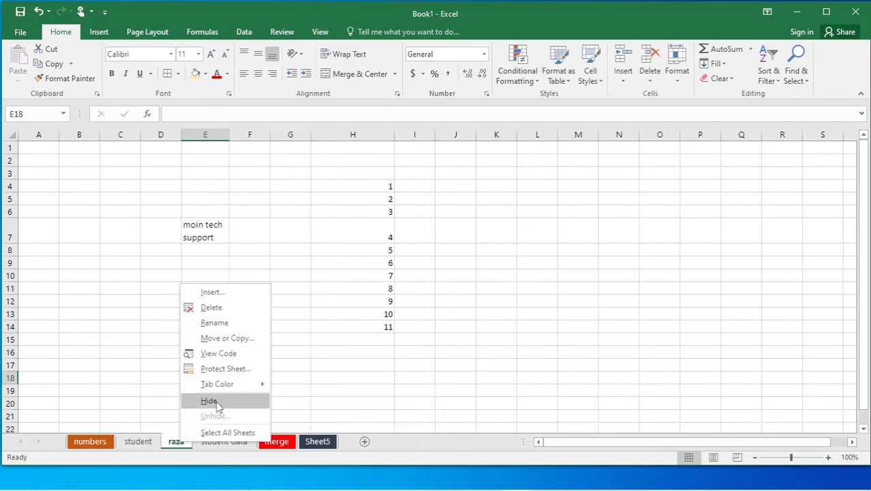
{"action": "left_click", "coordinate": [216, 402]}
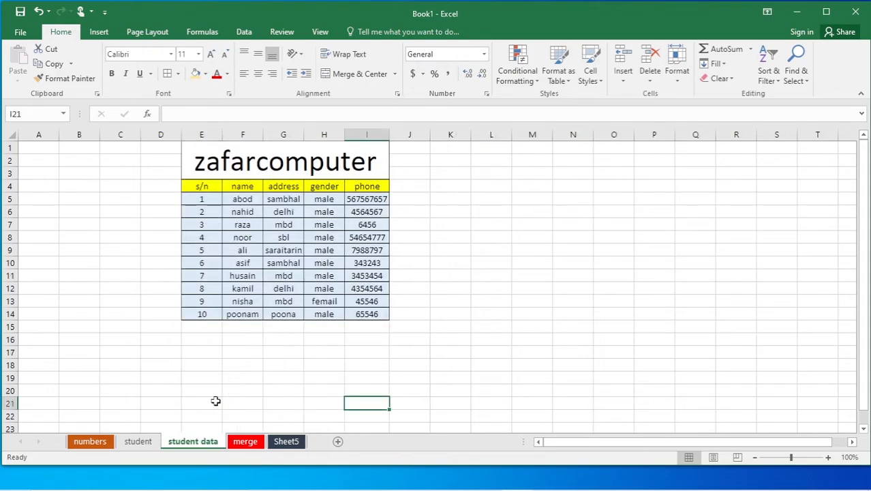
{"action": "right_click", "coordinate": [194, 441]}
{"action": "left_click", "coordinate": [219, 396]}
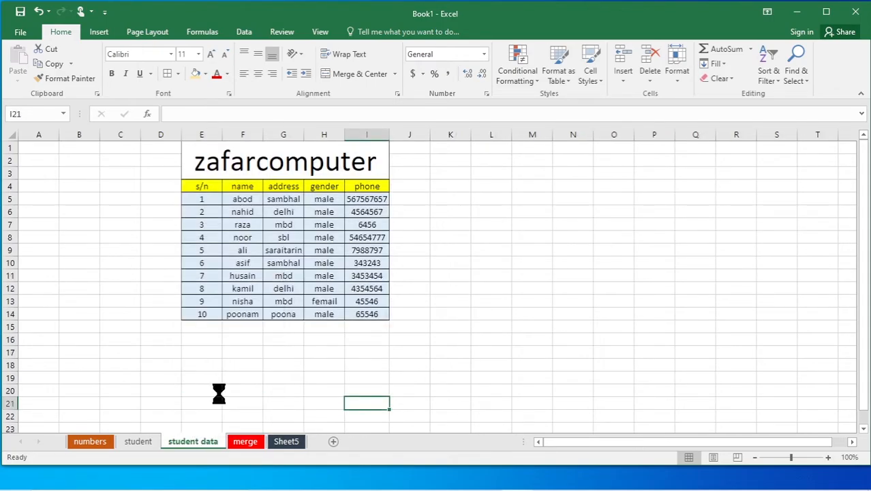
{"action": "right_click", "coordinate": [220, 442]}
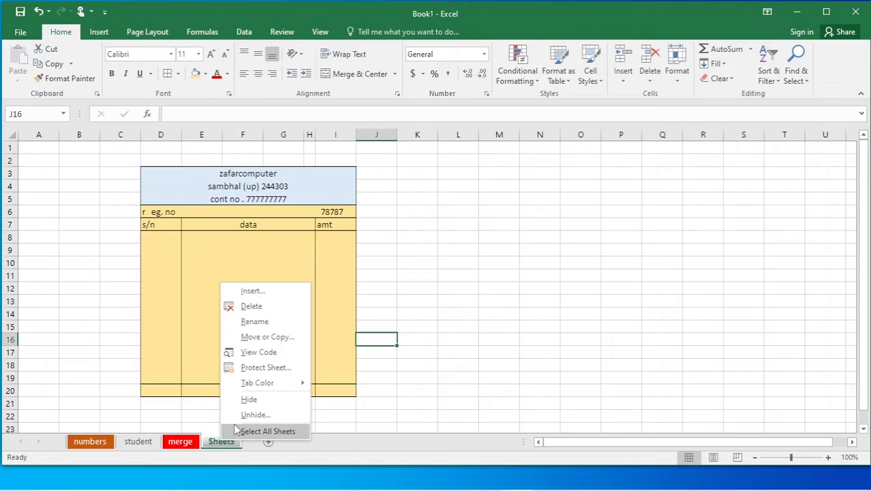
{"action": "left_click", "coordinate": [249, 399]}
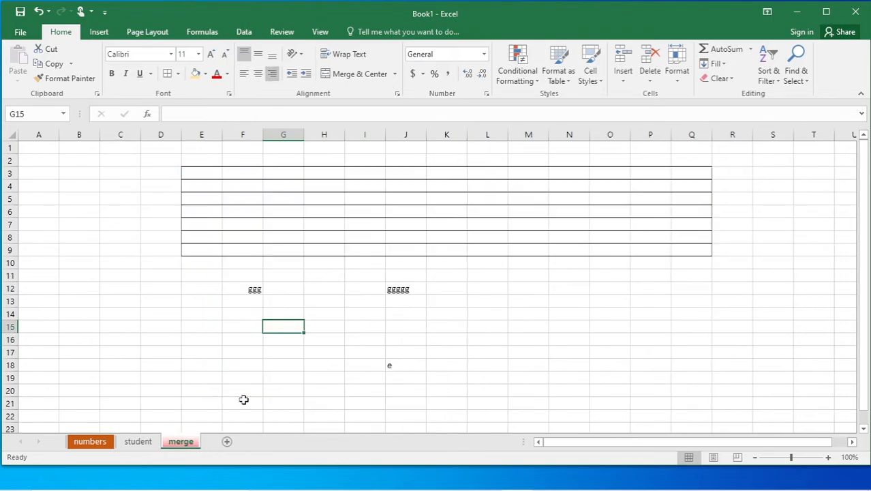
{"action": "left_click", "coordinate": [348, 391]}
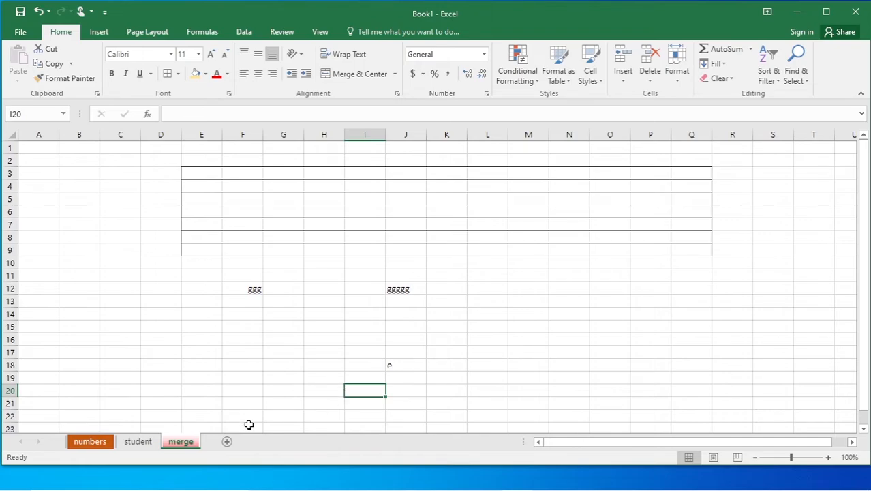
{"action": "left_click", "coordinate": [138, 442]}
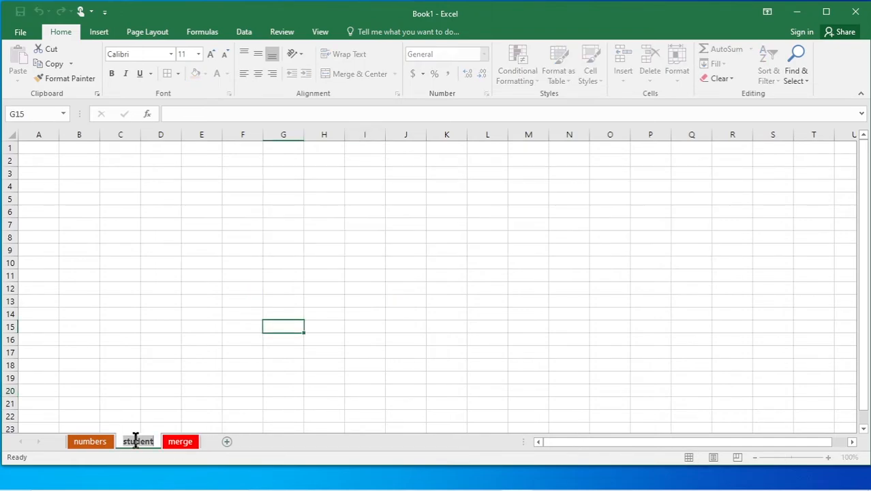
Unhide the student data sheet from the merge tab's Unhide list.
{"action": "right_click", "coordinate": [185, 446]}
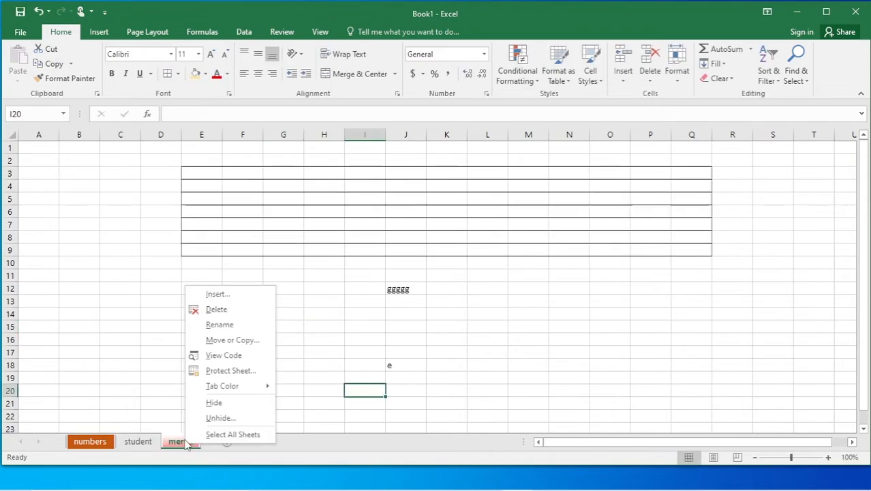
{"action": "left_click", "coordinate": [221, 418]}
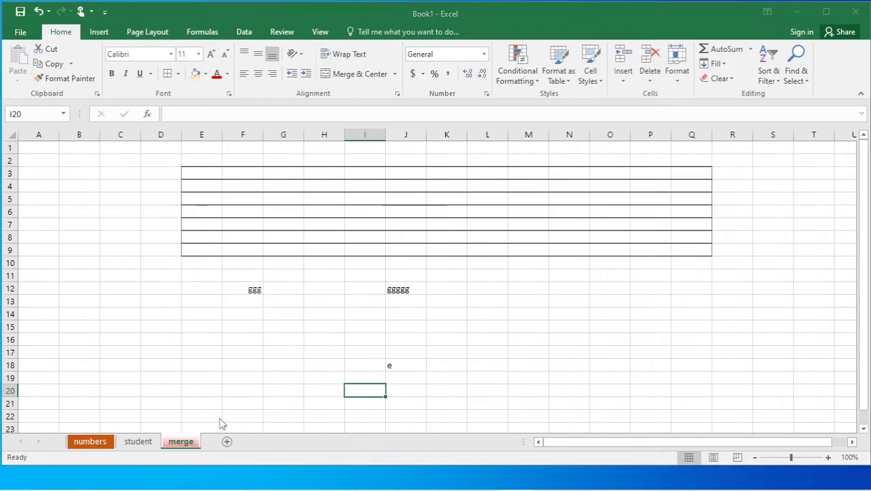
{"action": "left_click_drag", "start_coordinate": [211, 355], "coordinate": [277, 274]}
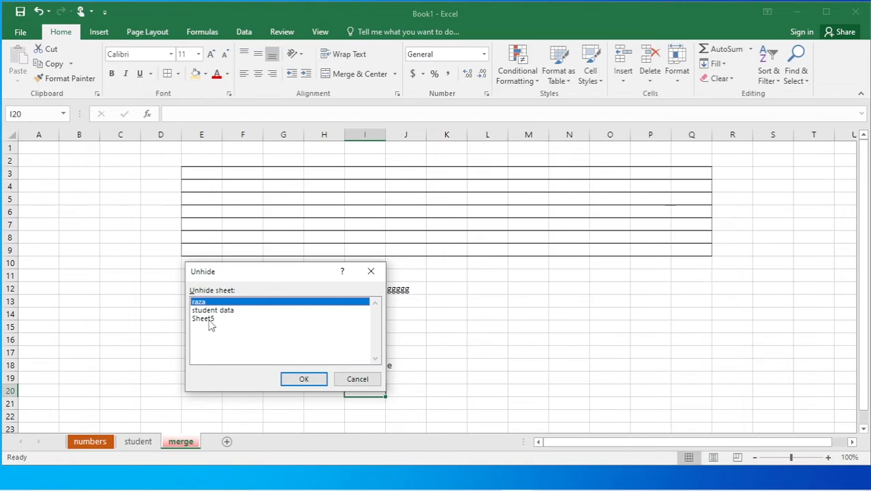
{"action": "left_click", "coordinate": [220, 312]}
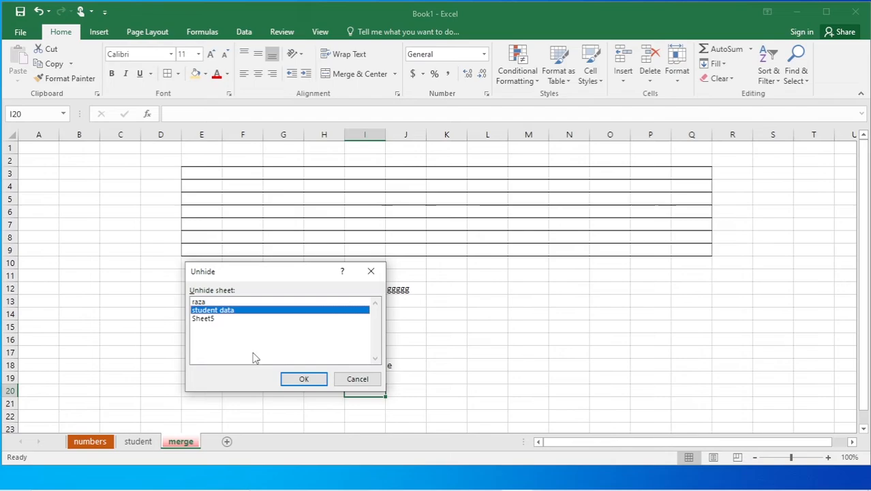
{"action": "left_click", "coordinate": [303, 379]}
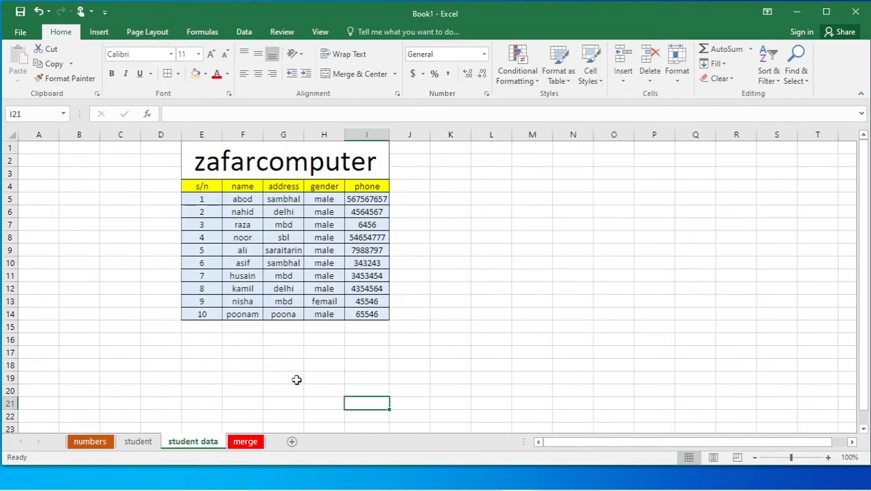
Unhide the raza sheet as well, leaving Sheet5 hidden.
{"action": "left_click", "coordinate": [246, 442]}
{"action": "right_click", "coordinate": [246, 443]}
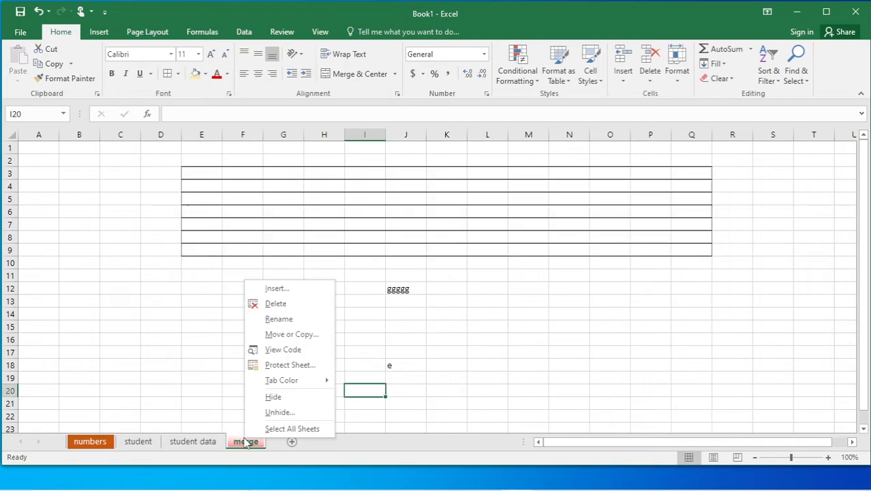
{"action": "left_click", "coordinate": [279, 412]}
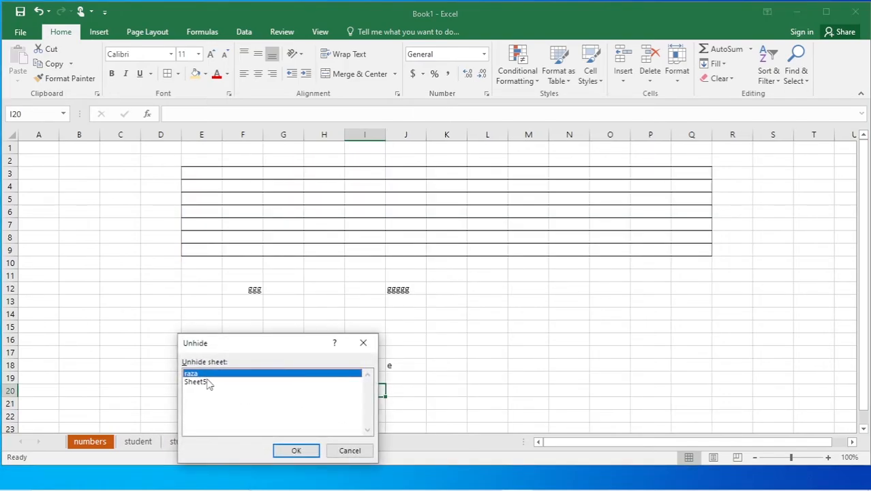
{"action": "left_click", "coordinate": [294, 449]}
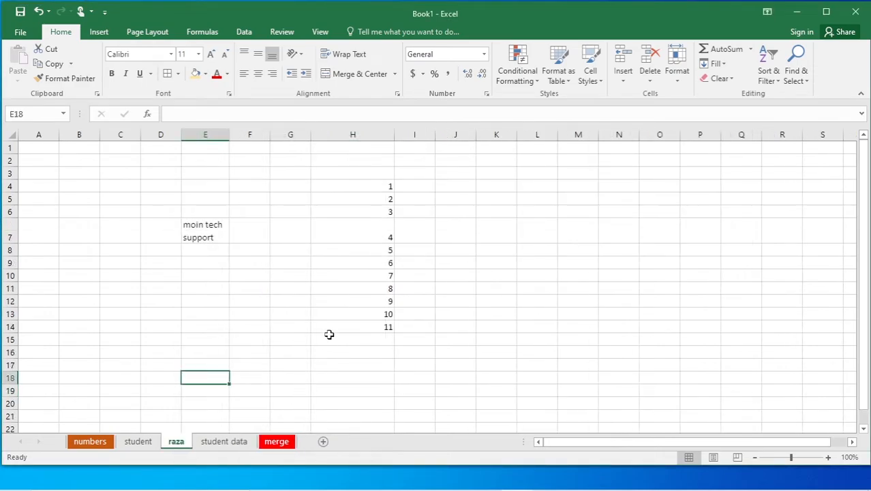
{"action": "left_click", "coordinate": [327, 330]}
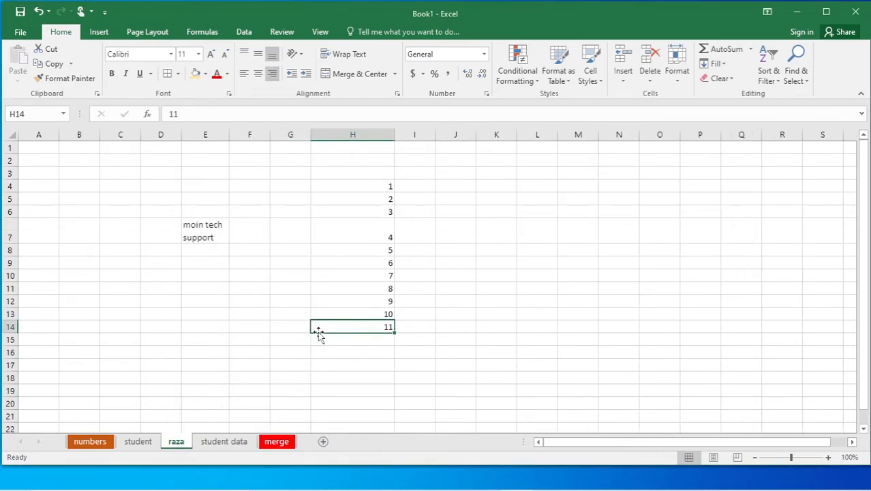
Go to the student data sheet and select row 8, the noor record.
{"action": "left_click", "coordinate": [138, 442]}
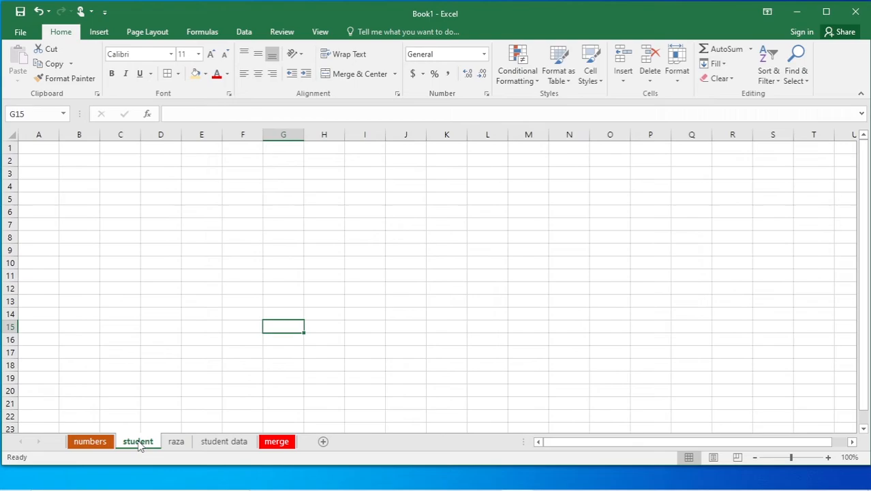
{"action": "left_click", "coordinate": [178, 444]}
{"action": "left_click", "coordinate": [222, 447]}
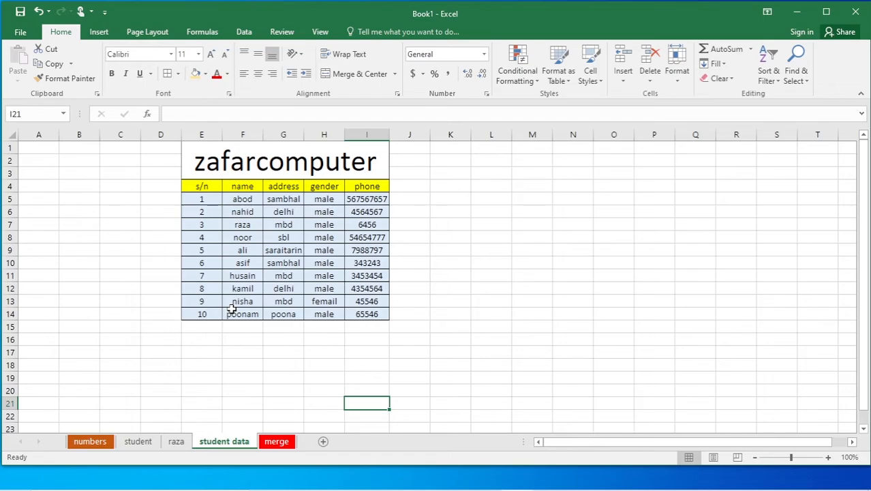
{"action": "key", "text": "alt"}
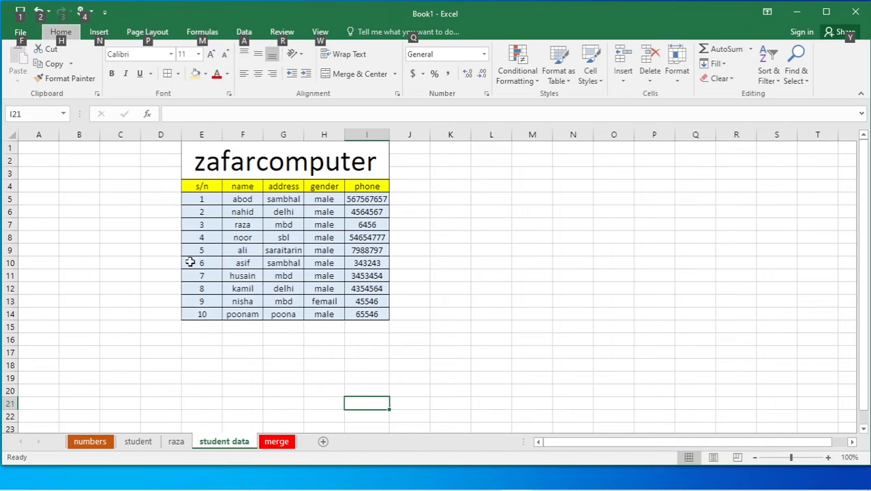
{"action": "left_click", "coordinate": [203, 238]}
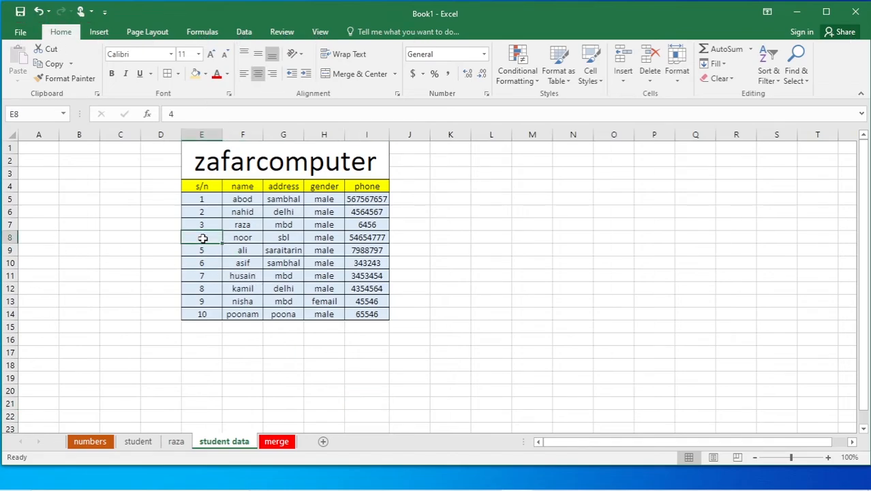
{"action": "left_click", "coordinate": [202, 225]}
{"action": "left_click", "coordinate": [203, 236]}
{"action": "left_click", "coordinate": [203, 223]}
{"action": "left_click", "coordinate": [205, 238]}
{"action": "left_click", "coordinate": [156, 249]}
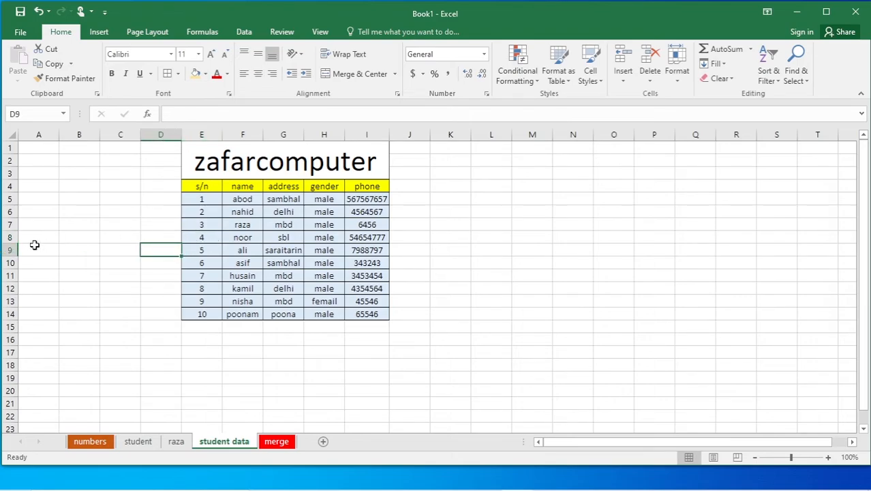
{"action": "left_click", "coordinate": [8, 237]}
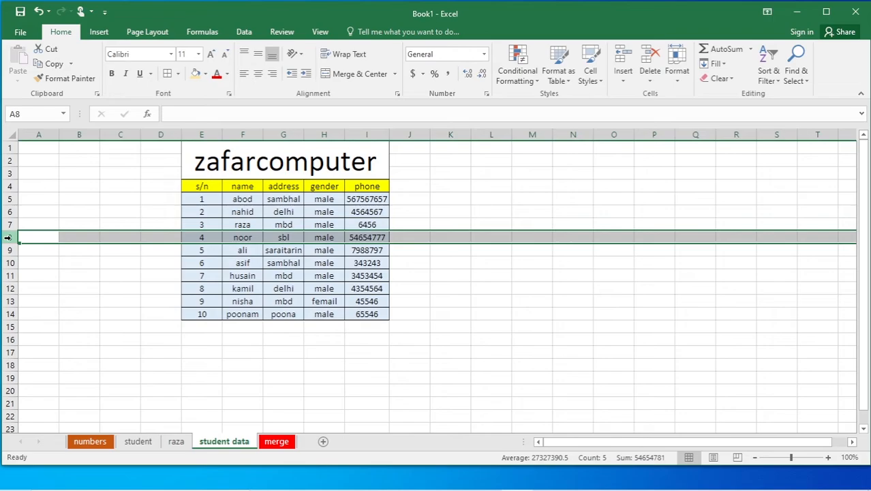
Insert a blank row 8 above the noor record and select its name cell F8.
{"action": "right_click", "coordinate": [11, 238]}
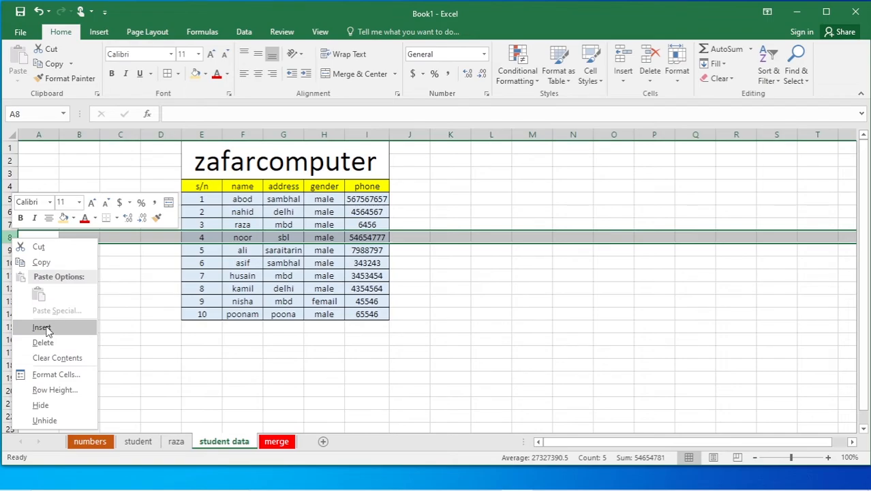
{"action": "left_click", "coordinate": [42, 327]}
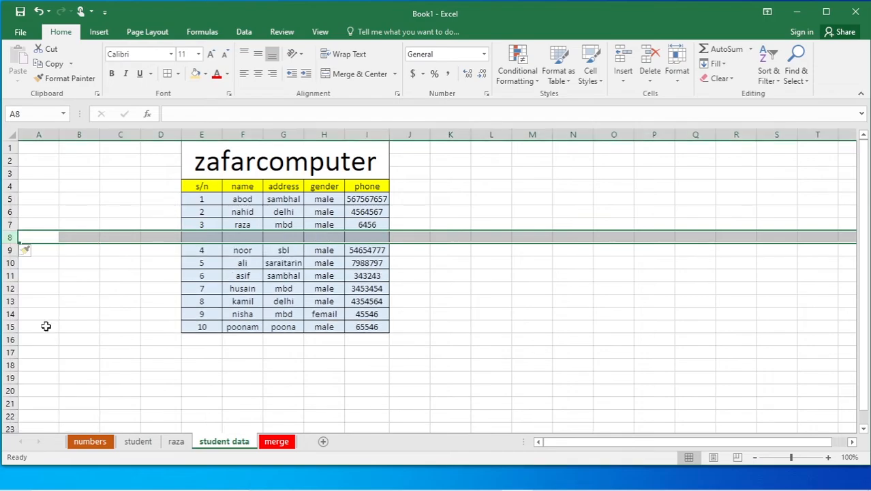
{"action": "left_click", "coordinate": [522, 344]}
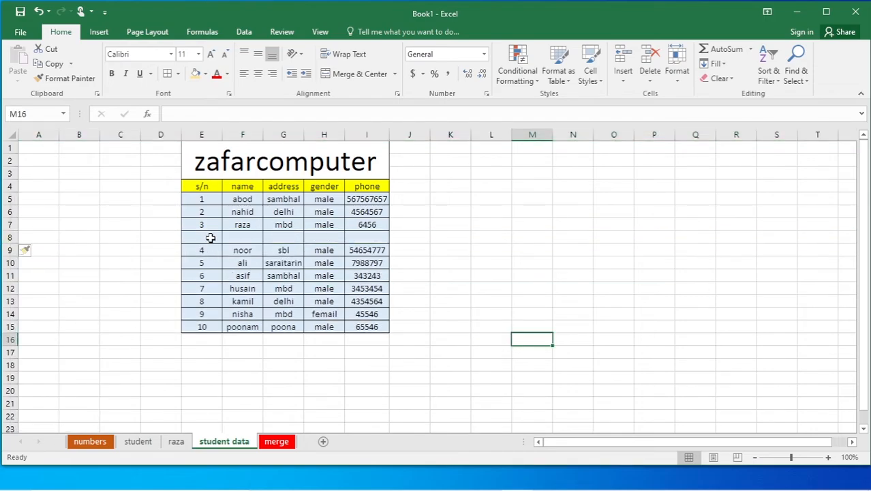
{"action": "left_click", "coordinate": [246, 237]}
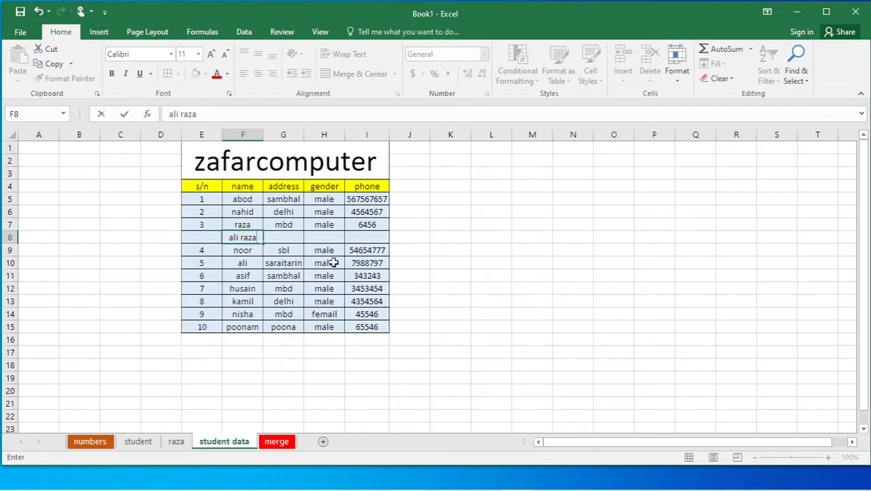
{"action": "left_click", "coordinate": [515, 289]}
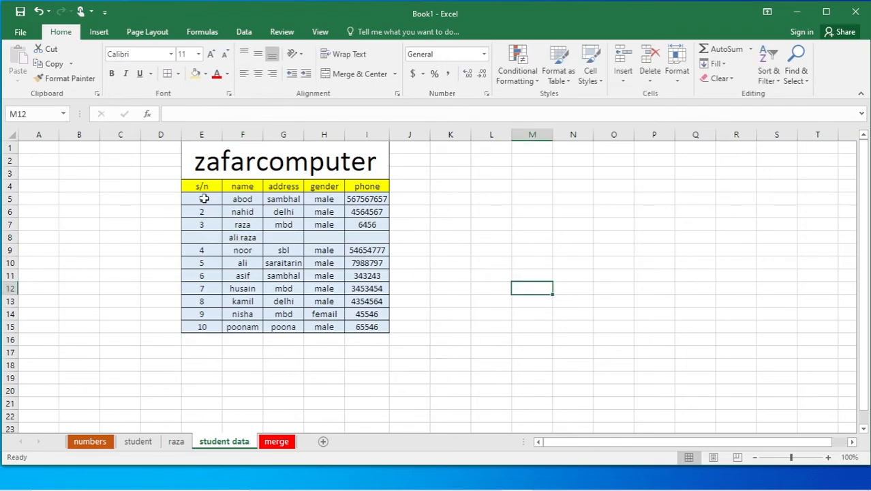
{"action": "left_click_drag", "start_coordinate": [201, 197], "coordinate": [219, 332]}
{"action": "left_click", "coordinate": [508, 349]}
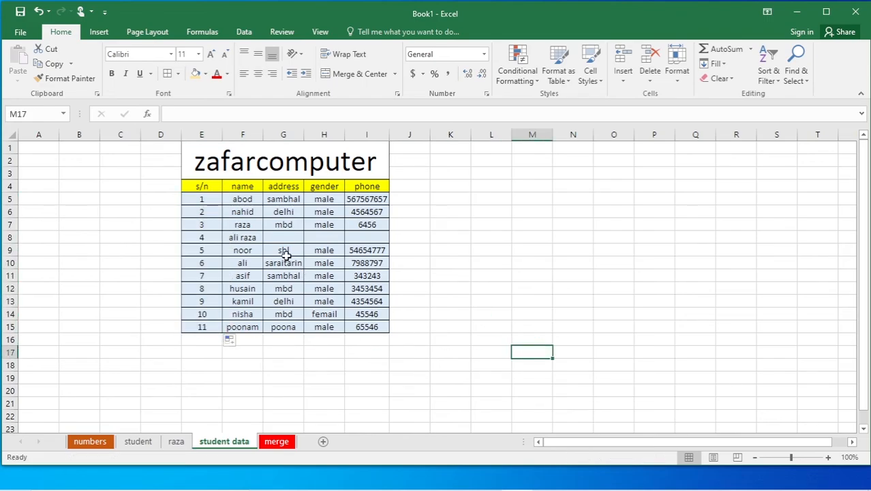
{"action": "left_click_drag", "start_coordinate": [246, 237], "coordinate": [383, 237]}
{"action": "left_click", "coordinate": [458, 269]}
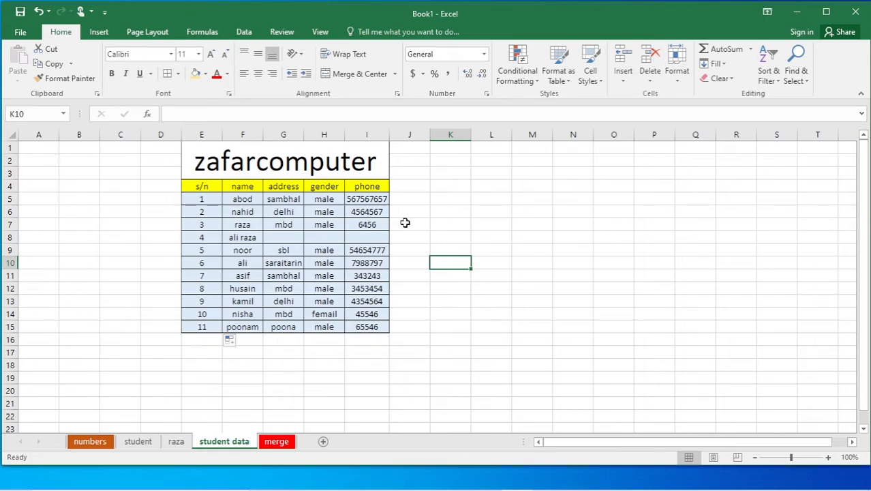
Insert a blank column between the name and address columns.
{"action": "left_click", "coordinate": [245, 186]}
{"action": "left_click", "coordinate": [285, 184]}
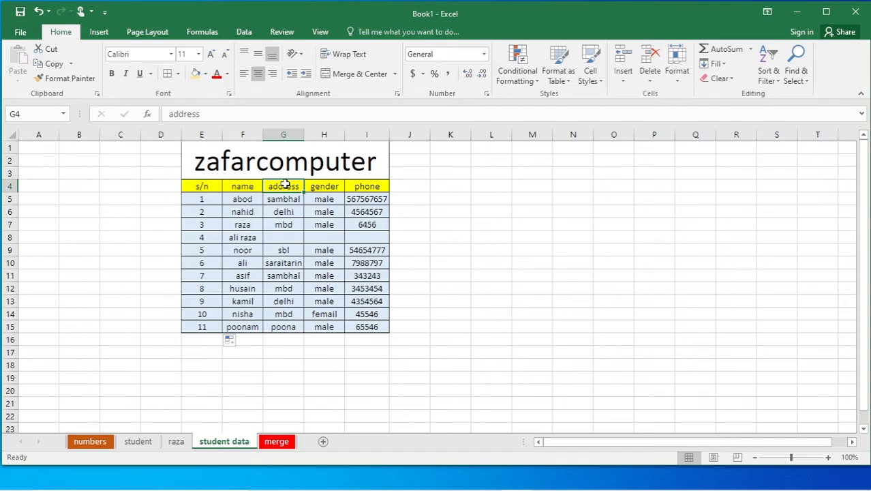
{"action": "left_click", "coordinate": [283, 133]}
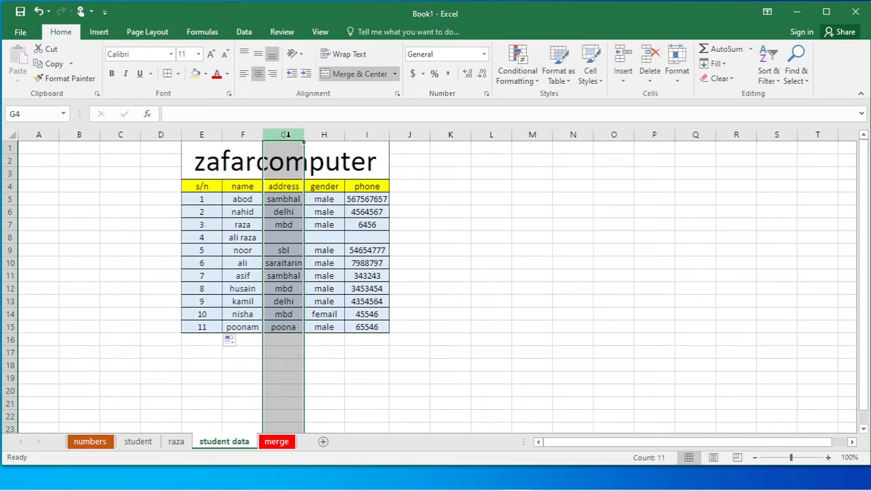
{"action": "right_click", "coordinate": [287, 135]}
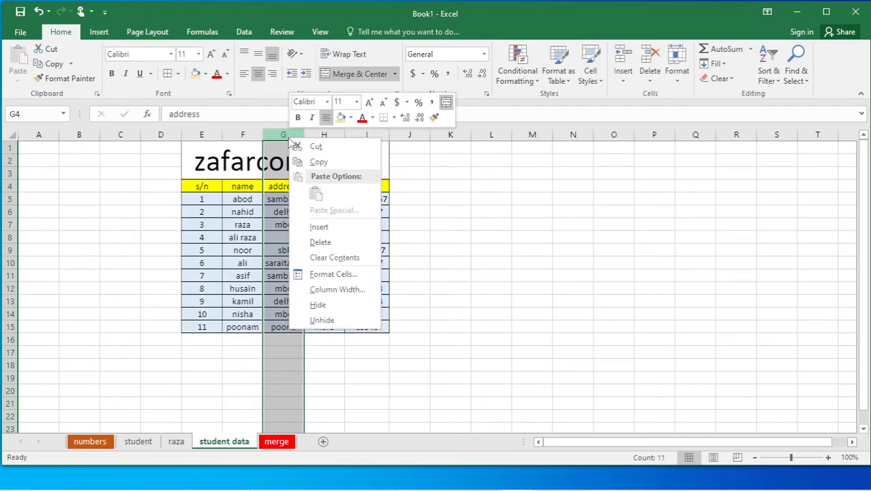
{"action": "left_click", "coordinate": [318, 226]}
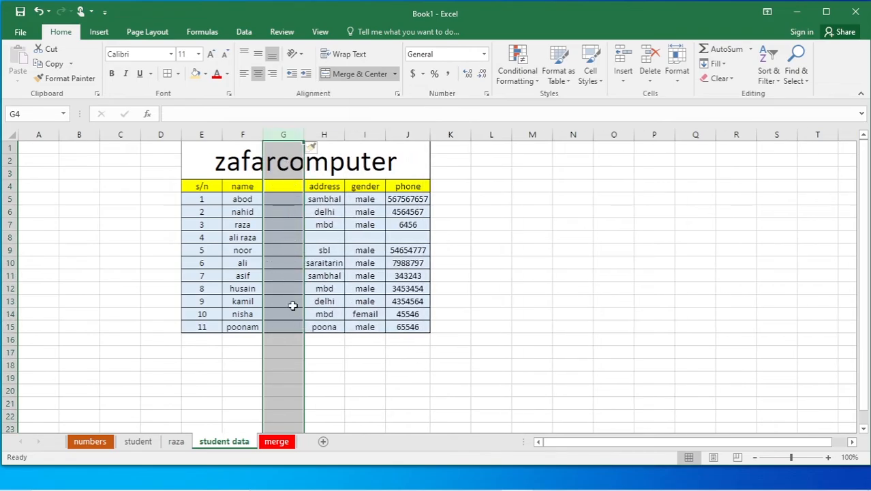
{"action": "left_click", "coordinate": [364, 301]}
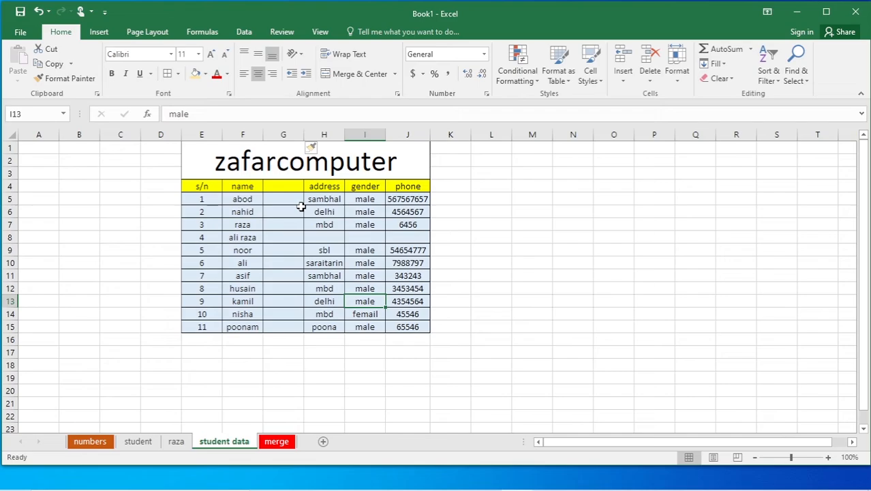
Head the new column 'father name' in cell G4.
{"action": "left_click", "coordinate": [281, 186]}
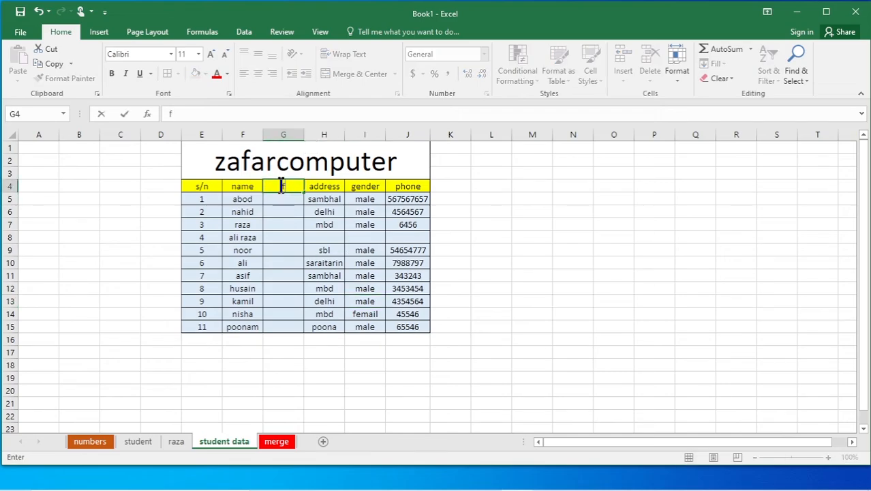
{"action": "type", "text": "father name"}
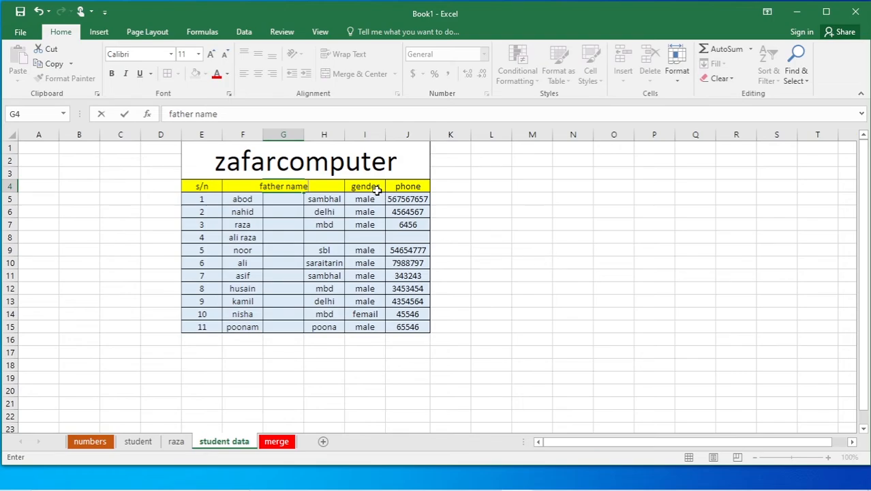
{"action": "left_click", "coordinate": [545, 237]}
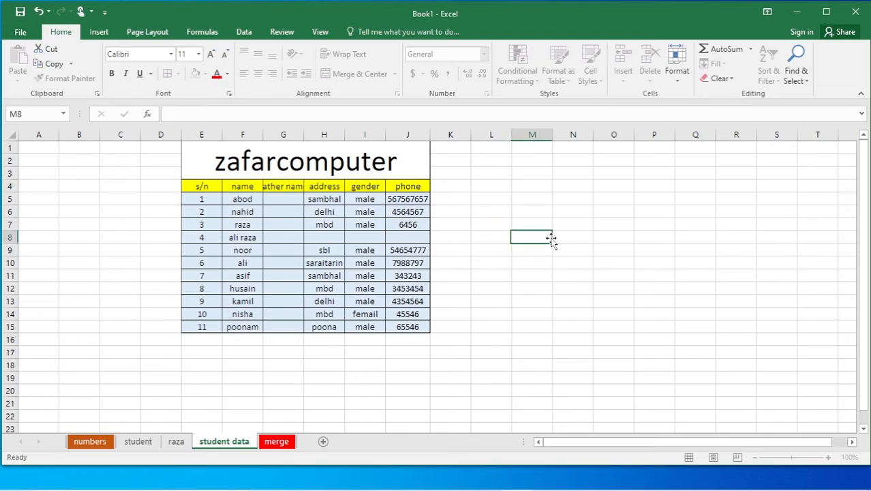
Widen column G until the 'father name' heading shows in full.
{"action": "left_click_drag", "start_coordinate": [304, 134], "coordinate": [319, 134]}
{"action": "left_click", "coordinate": [537, 297]}
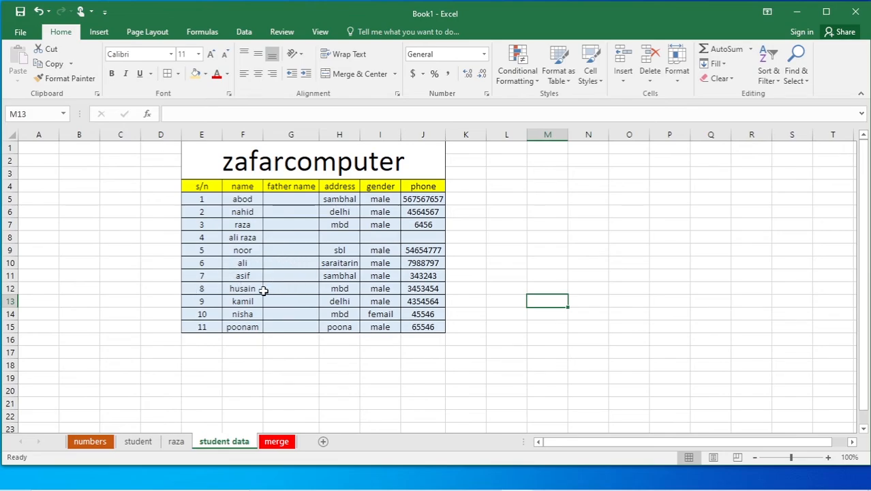
{"action": "left_click", "coordinate": [6, 288]}
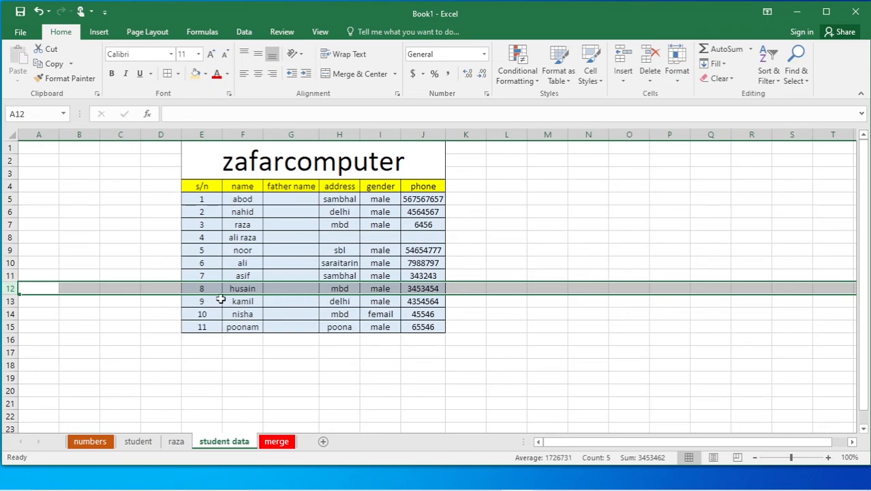
Clear the contents of the husain row (s/n 8).
{"action": "left_click_drag", "start_coordinate": [202, 288], "coordinate": [433, 290]}
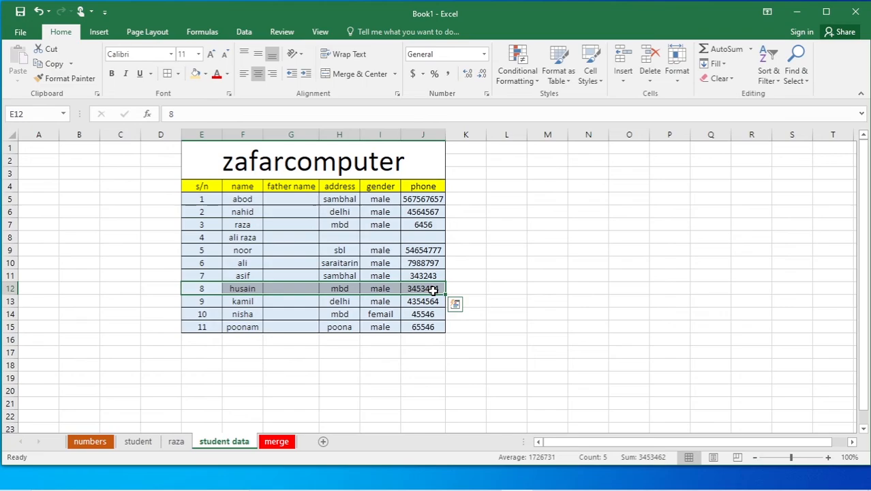
{"action": "key", "text": "Delete"}
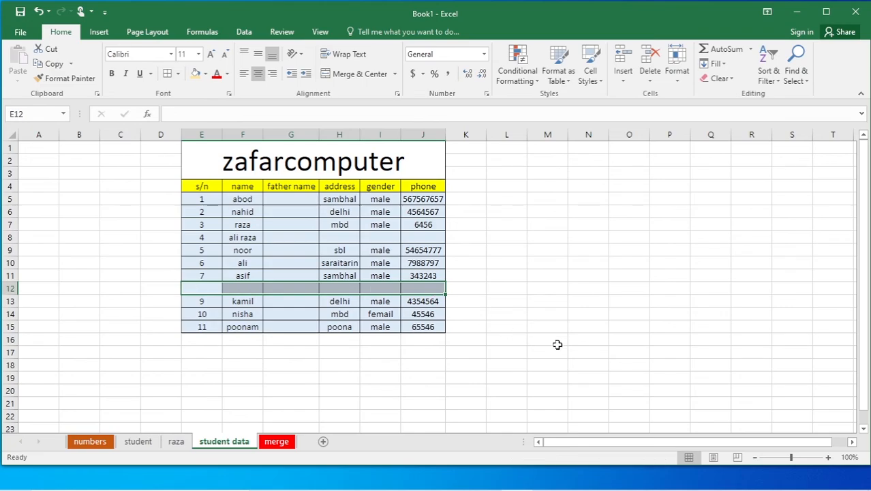
{"action": "left_click", "coordinate": [565, 350]}
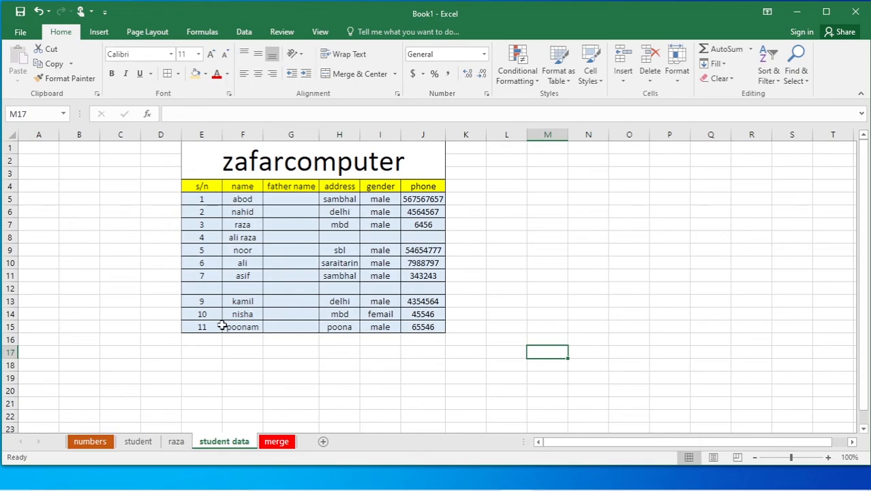
Delete the now-empty row 12 so kamil follows asif.
{"action": "left_click", "coordinate": [10, 288]}
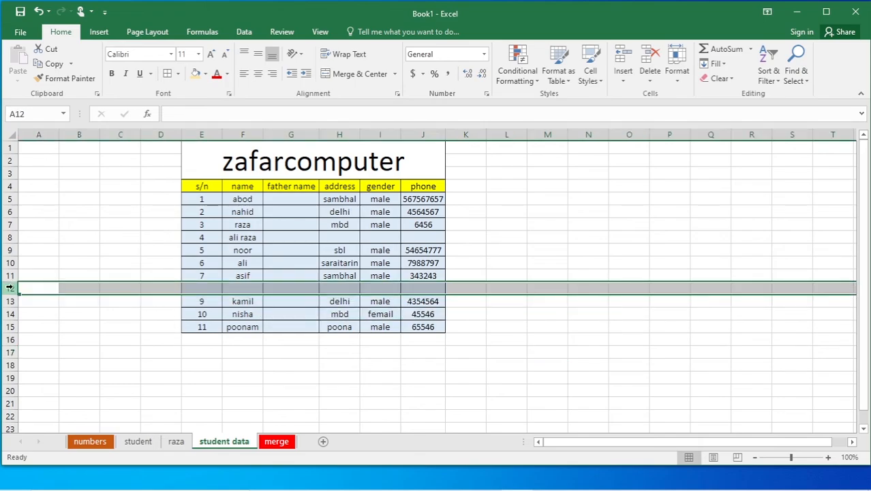
{"action": "right_click", "coordinate": [10, 287]}
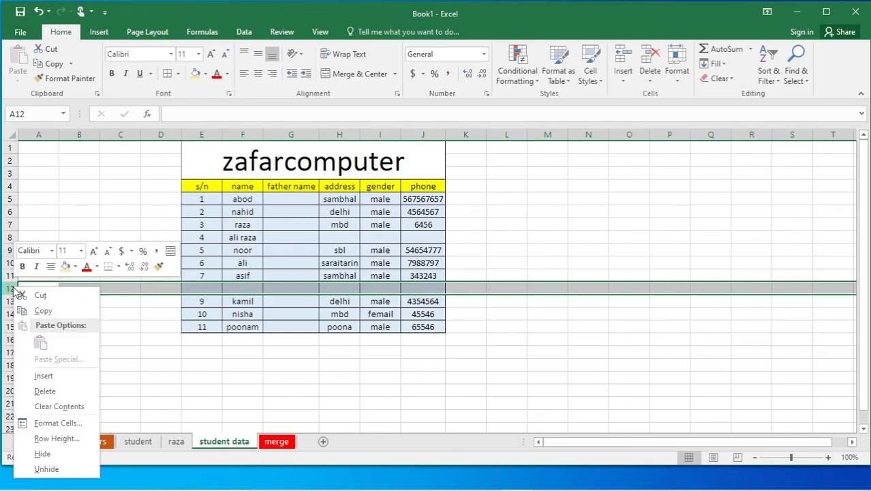
{"action": "left_click", "coordinate": [54, 389]}
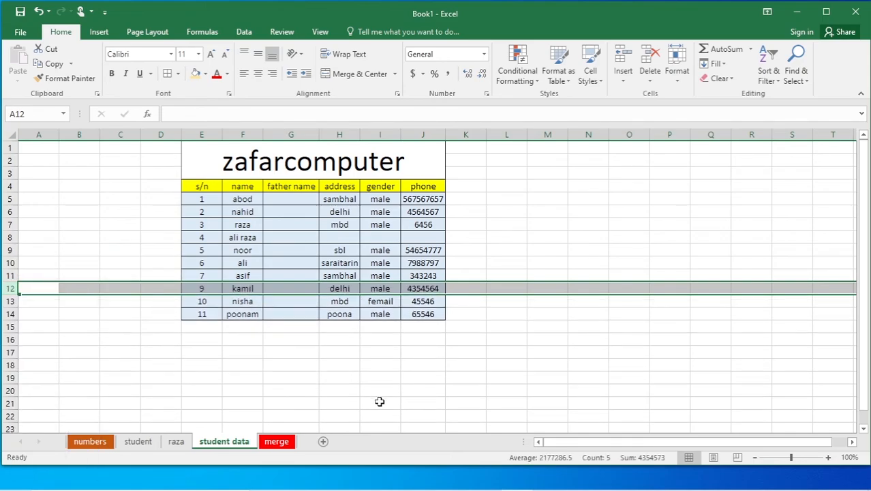
{"action": "left_click", "coordinate": [547, 364]}
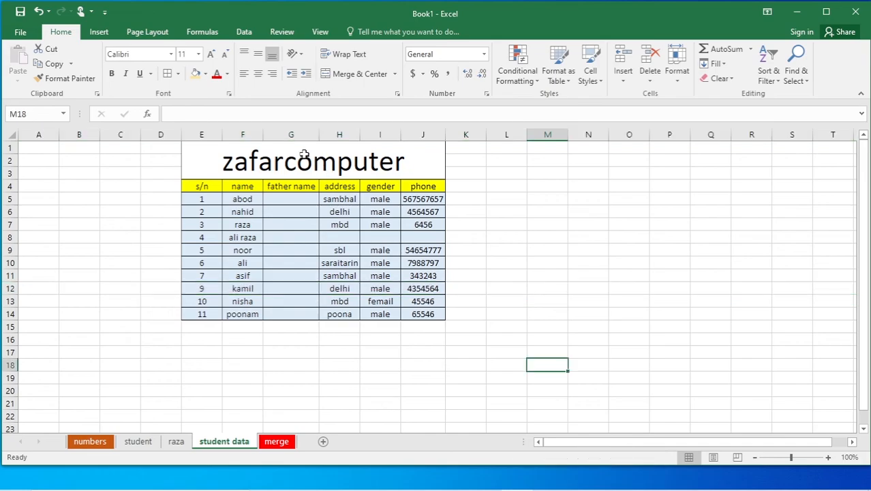
Delete the empty 'father name' column G so address directly follows name.
{"action": "left_click", "coordinate": [293, 129]}
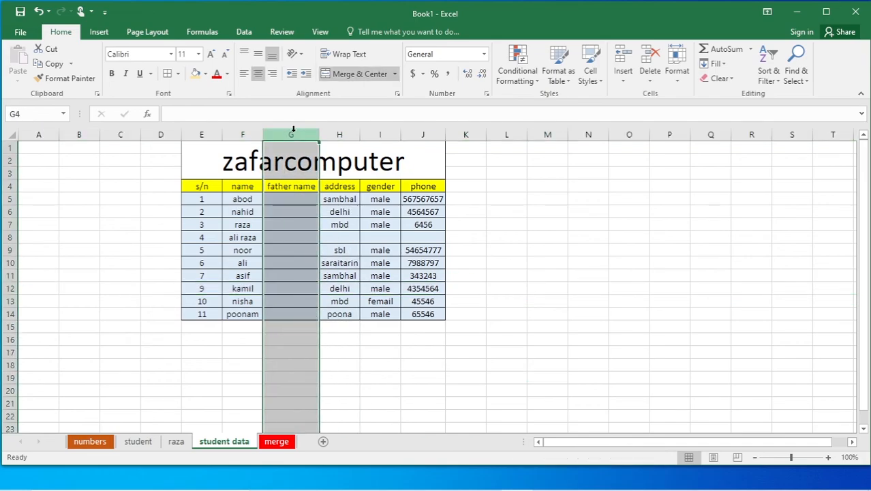
{"action": "left_click", "coordinate": [342, 131]}
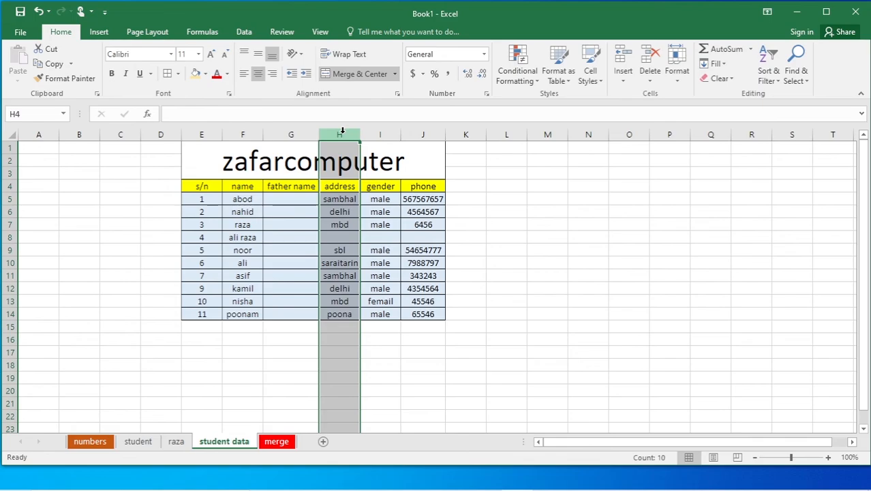
{"action": "left_click", "coordinate": [301, 133]}
{"action": "right_click", "coordinate": [303, 135]}
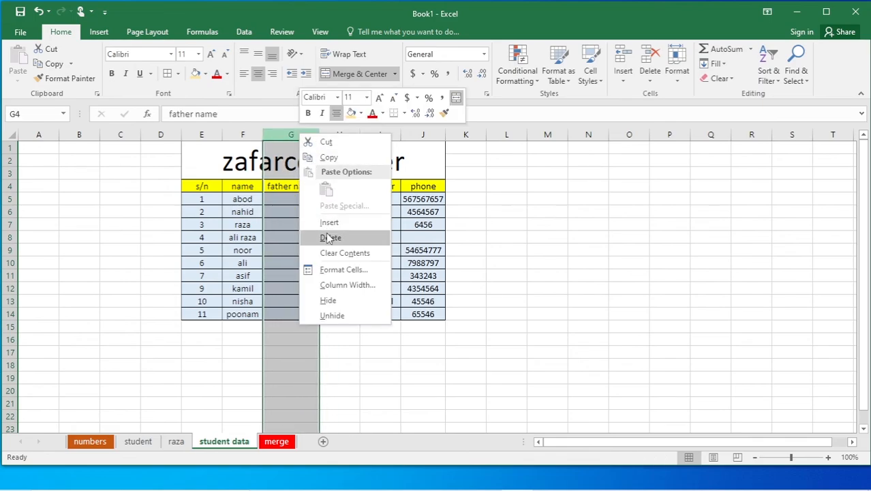
{"action": "left_click", "coordinate": [331, 237]}
{"action": "left_click", "coordinate": [507, 289]}
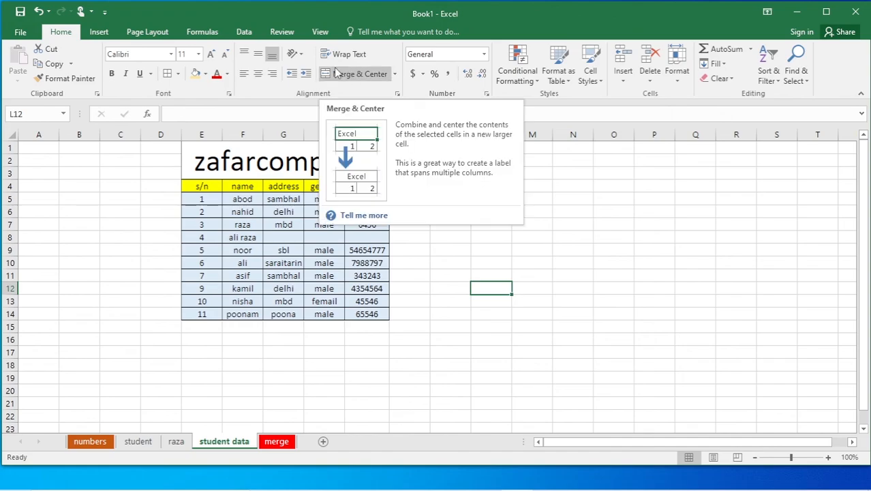
{"action": "left_click", "coordinate": [448, 324]}
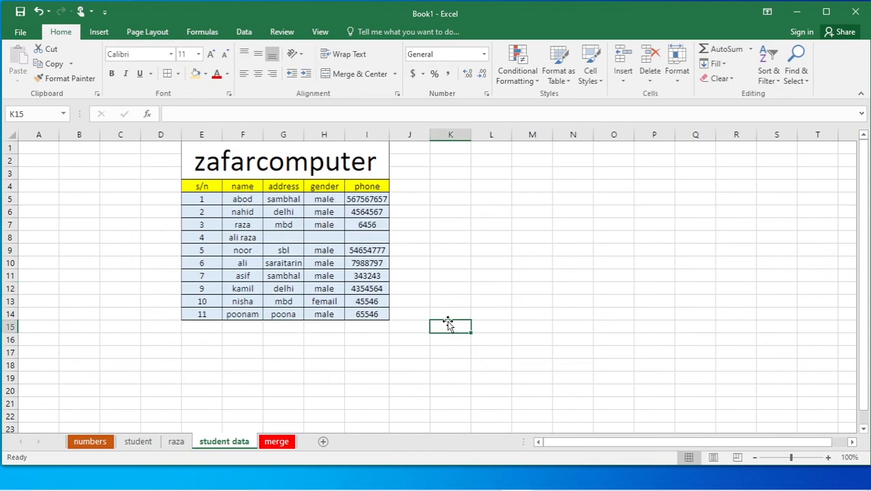